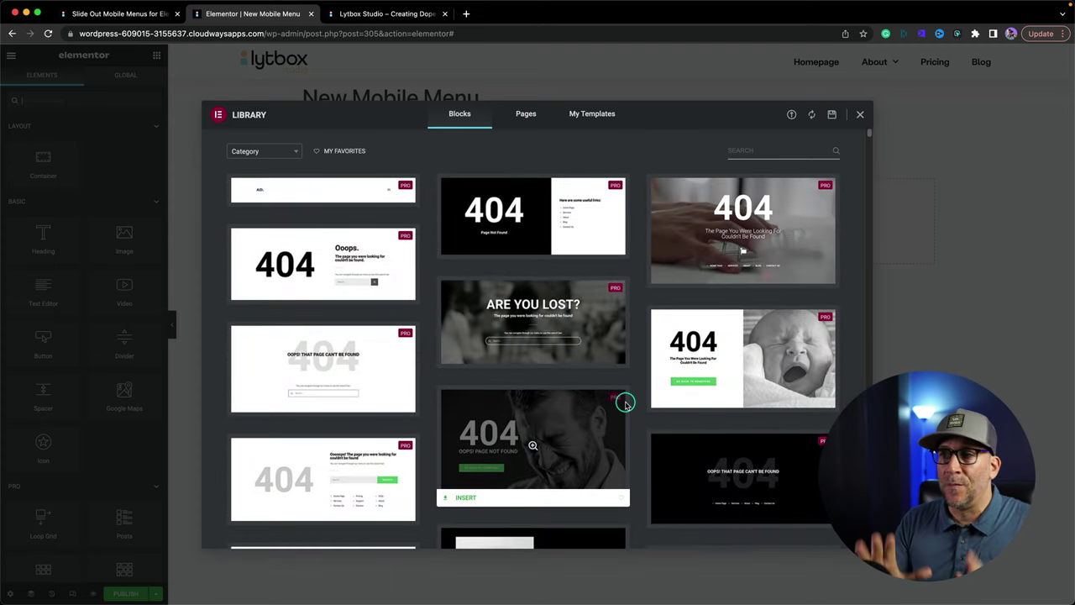
Step: Close the template library and add an empty one-column container, then select it to edit
{"action": "left_click", "coordinate": [860, 115]}
{"action": "left_click", "coordinate": [604, 215]}
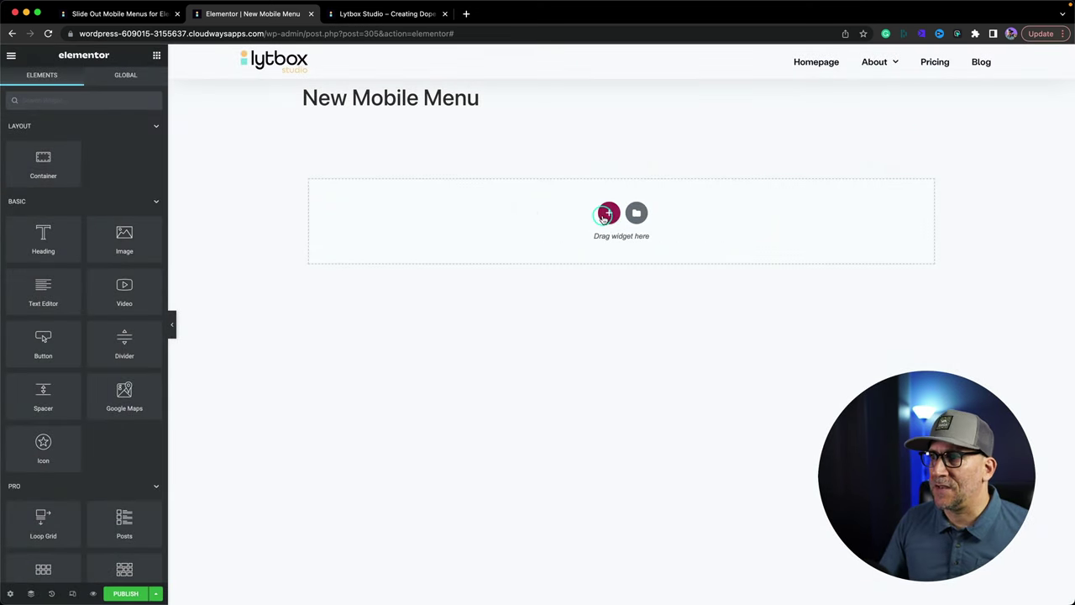
{"action": "left_click", "coordinate": [484, 237]}
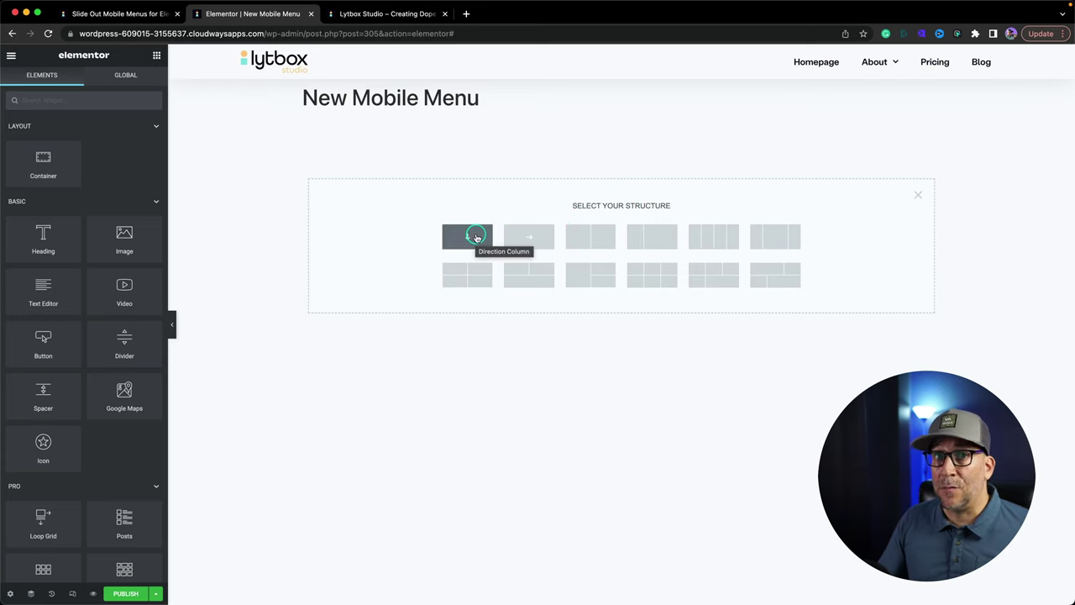
{"action": "left_click", "coordinate": [475, 237]}
{"action": "left_click", "coordinate": [610, 129]}
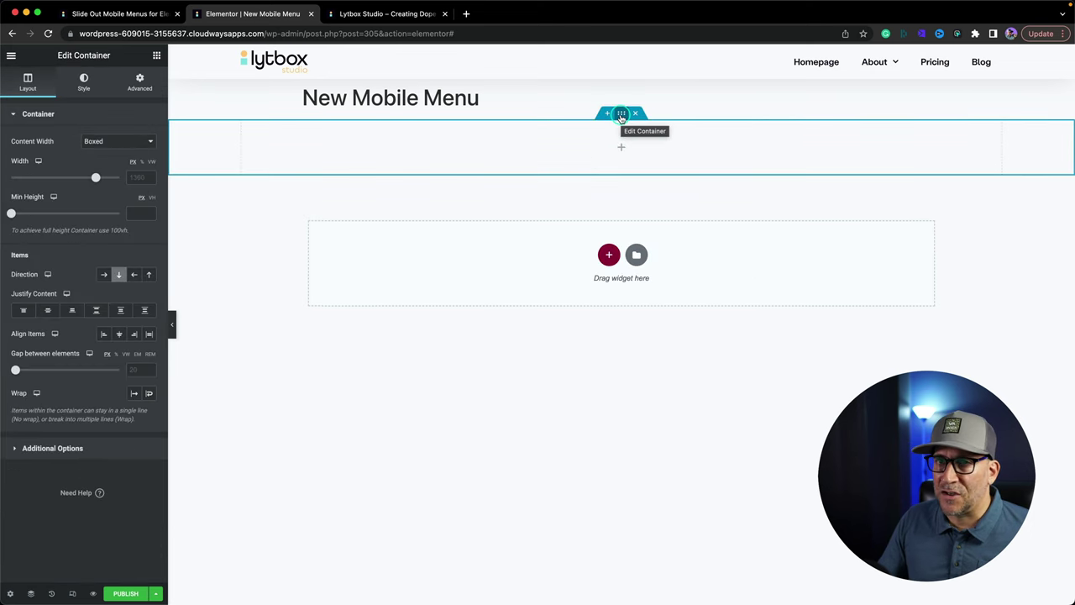
{"action": "left_click", "coordinate": [620, 115]}
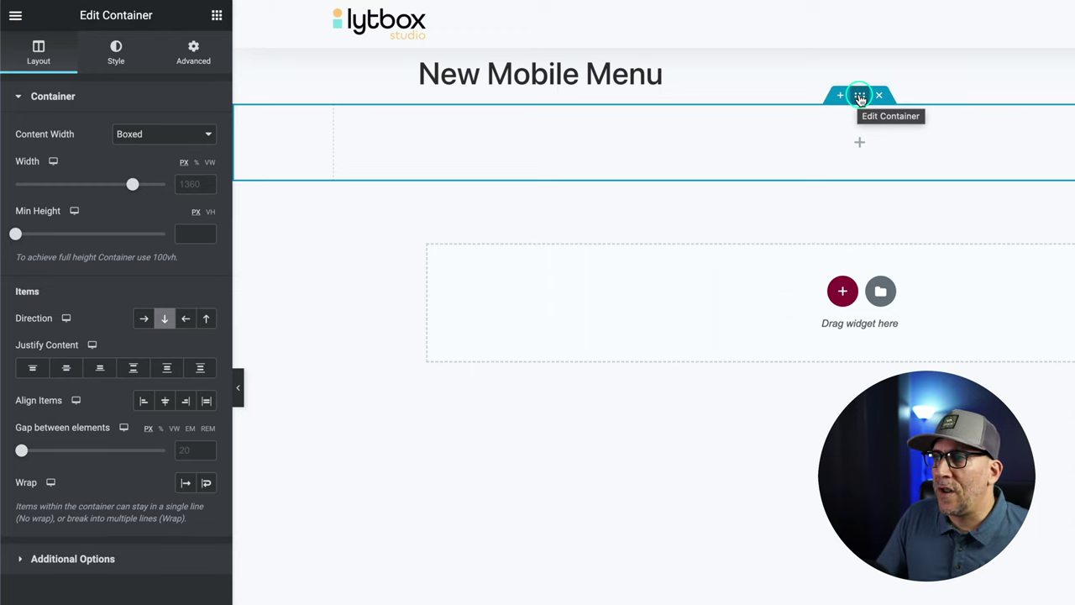
{"action": "left_click", "coordinate": [859, 97]}
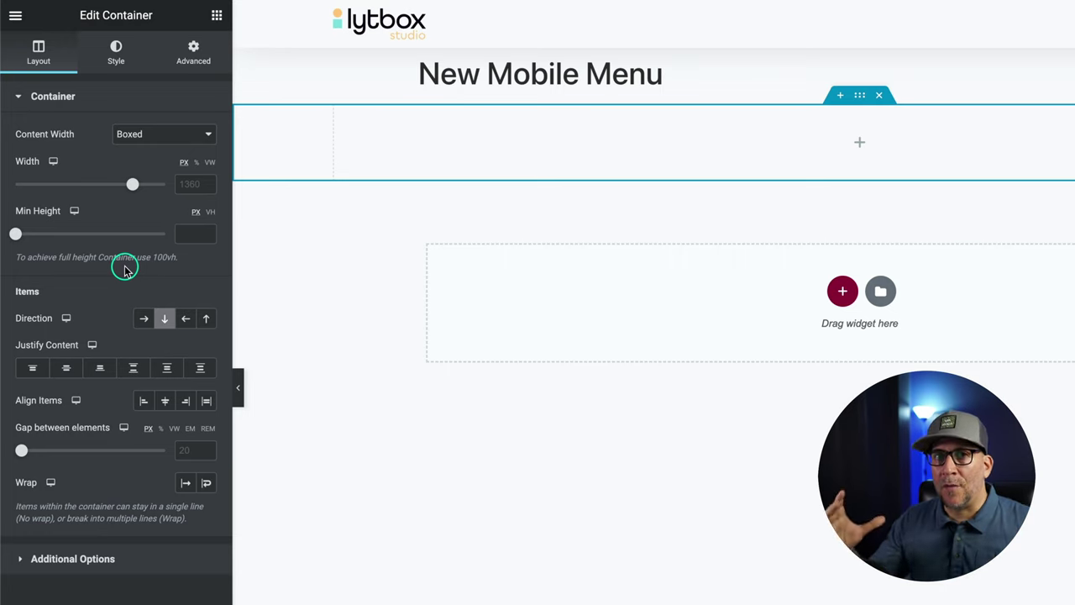
Step: Set the container width to 100%
{"action": "left_click", "coordinate": [139, 201]}
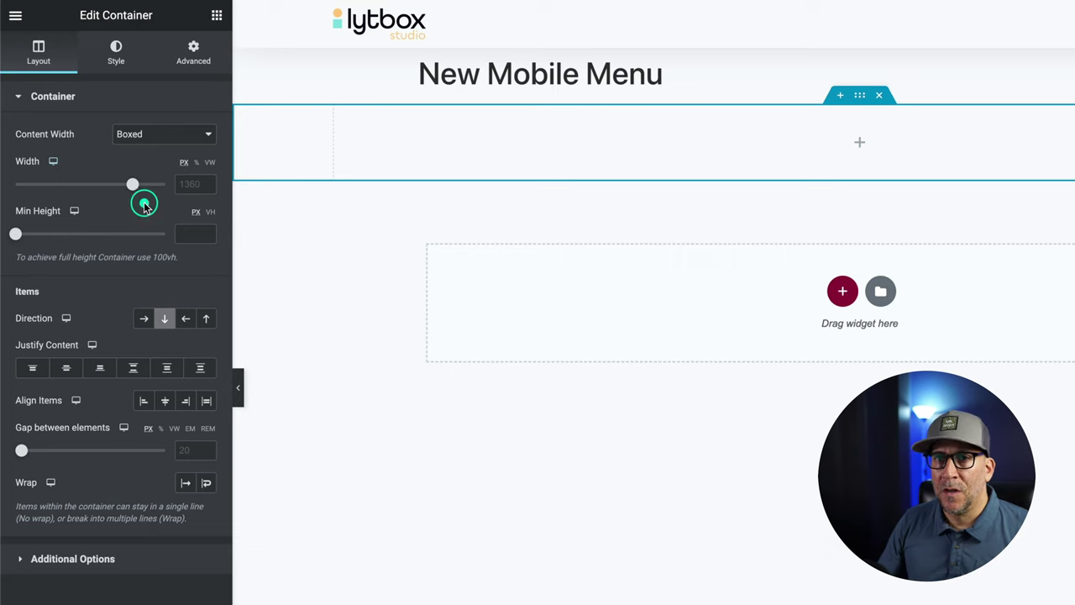
{"action": "left_click", "coordinate": [197, 162]}
{"action": "left_click_drag", "start_coordinate": [143, 182], "coordinate": [237, 180]}
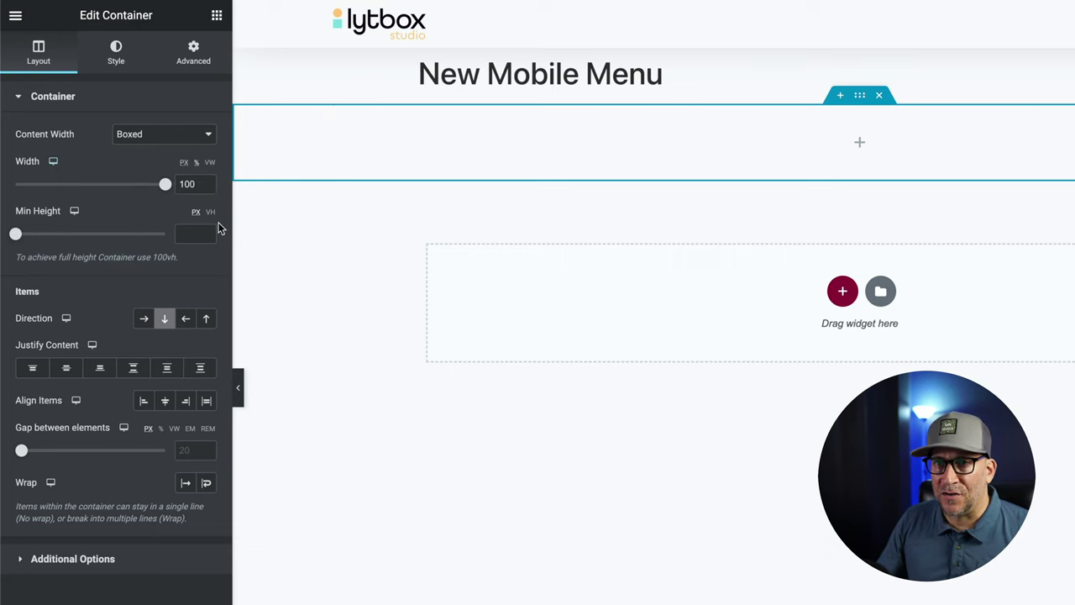
Step: Set the container's minimum height to 100vh on both desktop and mobile
{"action": "left_click", "coordinate": [209, 213]}
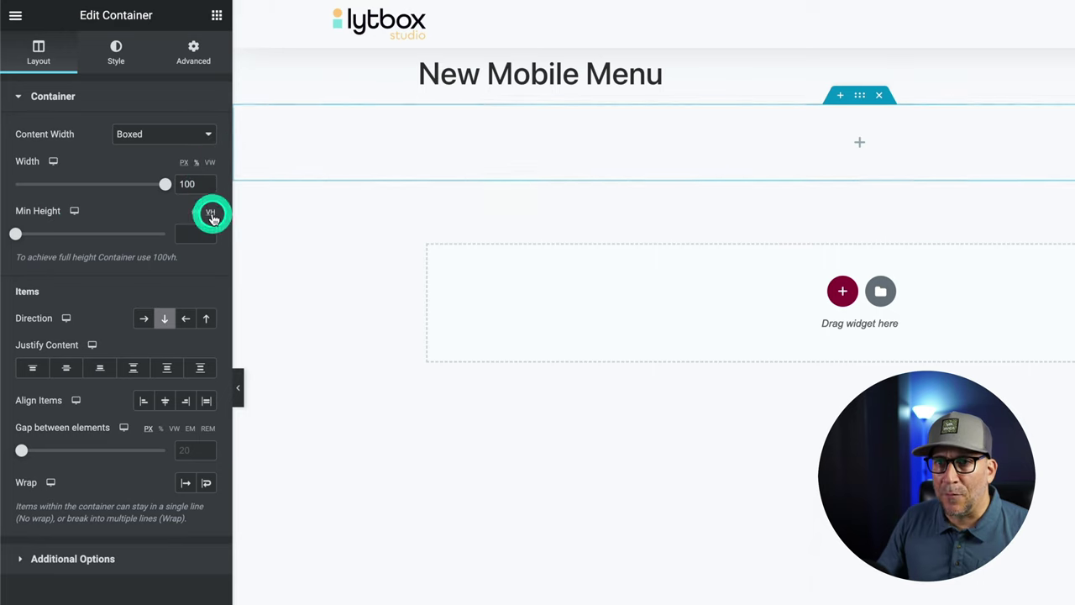
{"action": "left_click_drag", "start_coordinate": [15, 233], "coordinate": [195, 231]}
{"action": "left_click", "coordinate": [75, 210]}
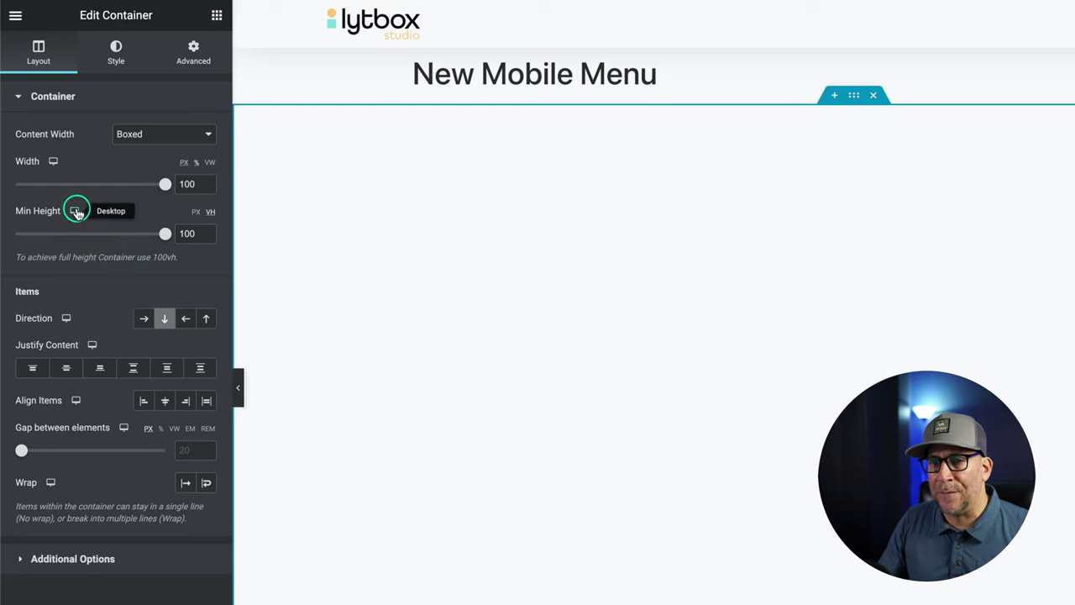
{"action": "left_click", "coordinate": [73, 245]}
{"action": "left_click", "coordinate": [166, 233]}
{"action": "left_click_drag", "start_coordinate": [166, 232], "coordinate": [195, 230]}
{"action": "left_click", "coordinate": [75, 212]}
{"action": "left_click", "coordinate": [73, 172]}
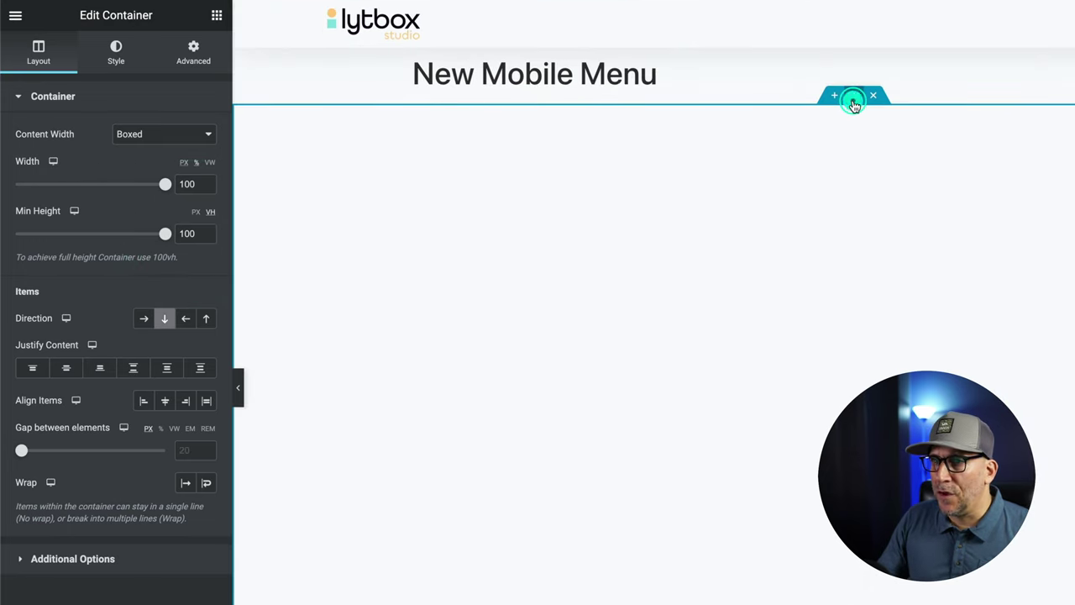
{"action": "left_click", "coordinate": [196, 57]}
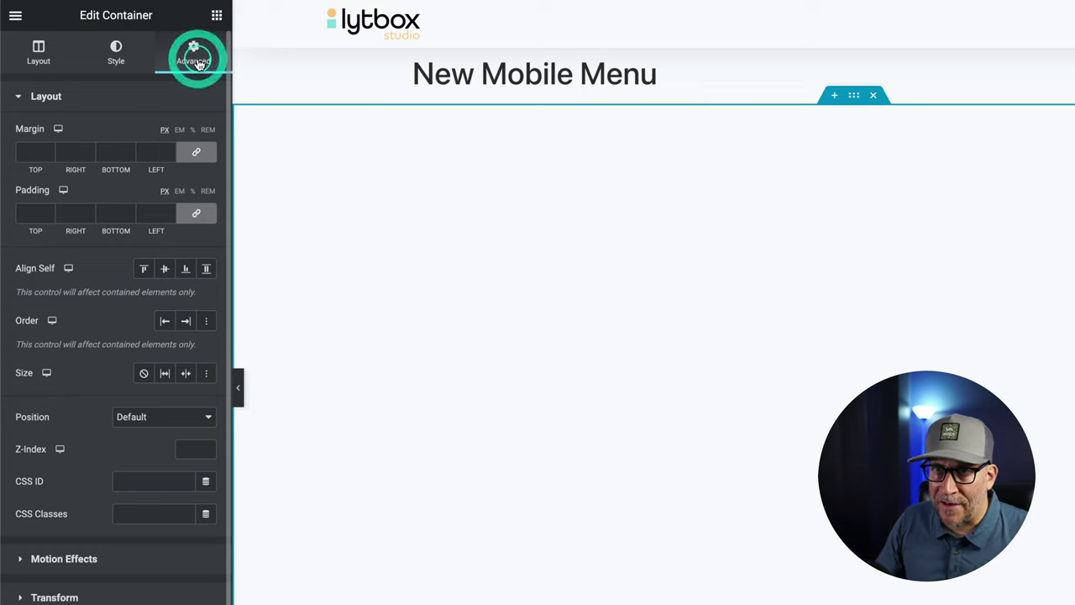
Step: Give the container 20 px padding on all sides and a Classic background type
{"action": "left_click", "coordinate": [165, 210]}
{"action": "type", "text": "20"}
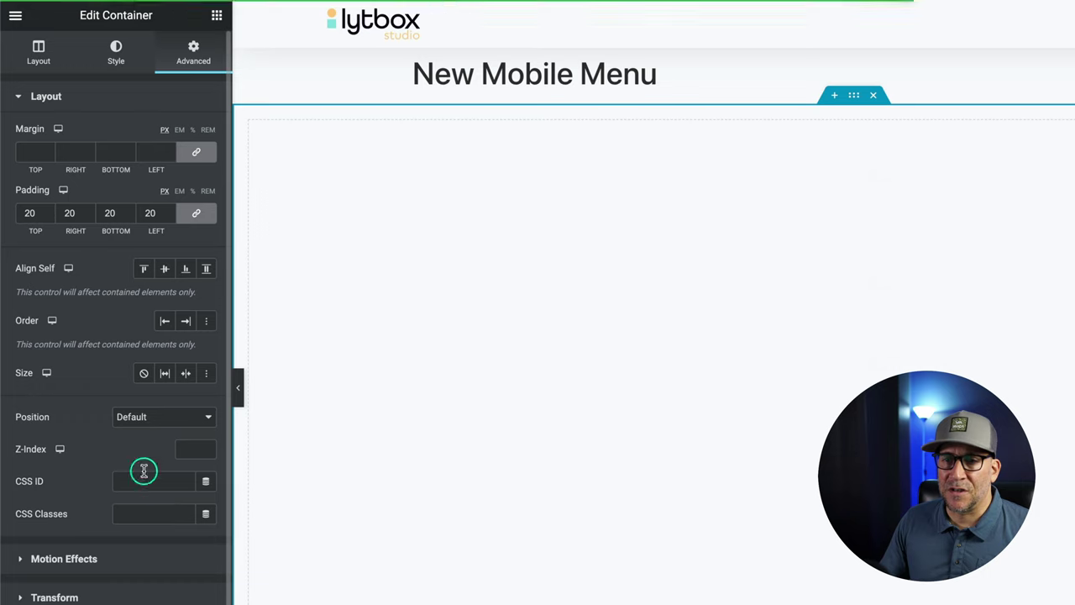
{"action": "left_click", "coordinate": [853, 95]}
{"action": "left_click", "coordinate": [120, 62]}
{"action": "left_click", "coordinate": [144, 168]}
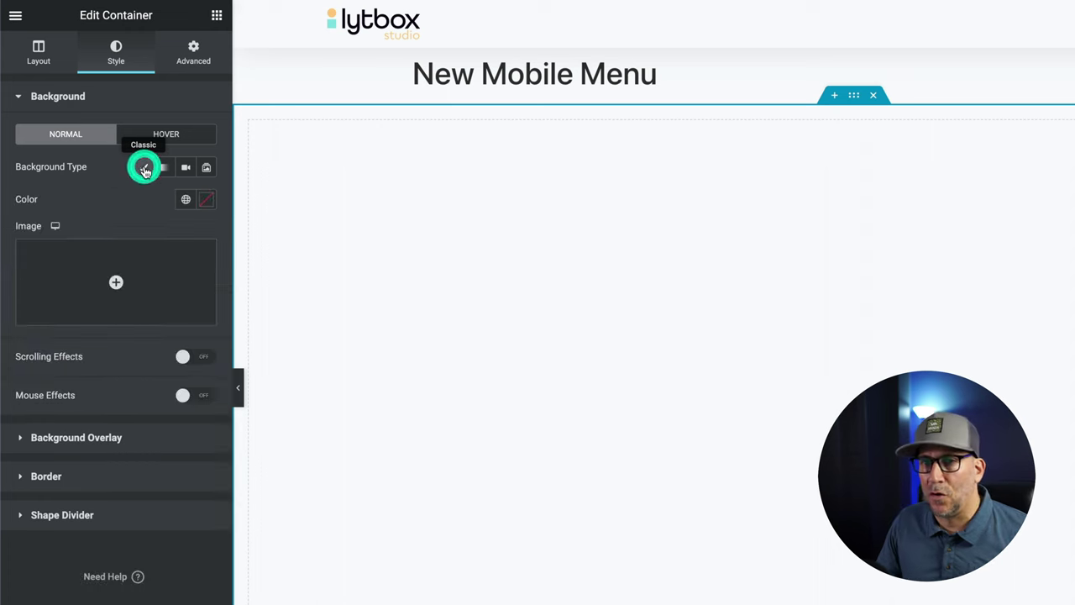
Step: Set the pink forest image as the container's background image
{"action": "left_click", "coordinate": [114, 279]}
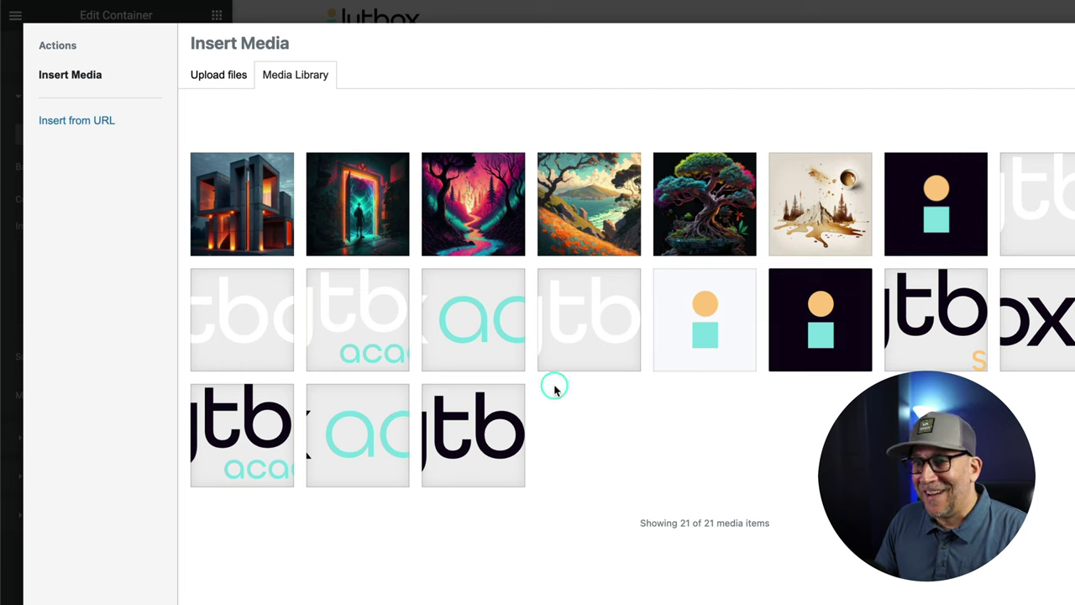
{"action": "left_click", "coordinate": [472, 218]}
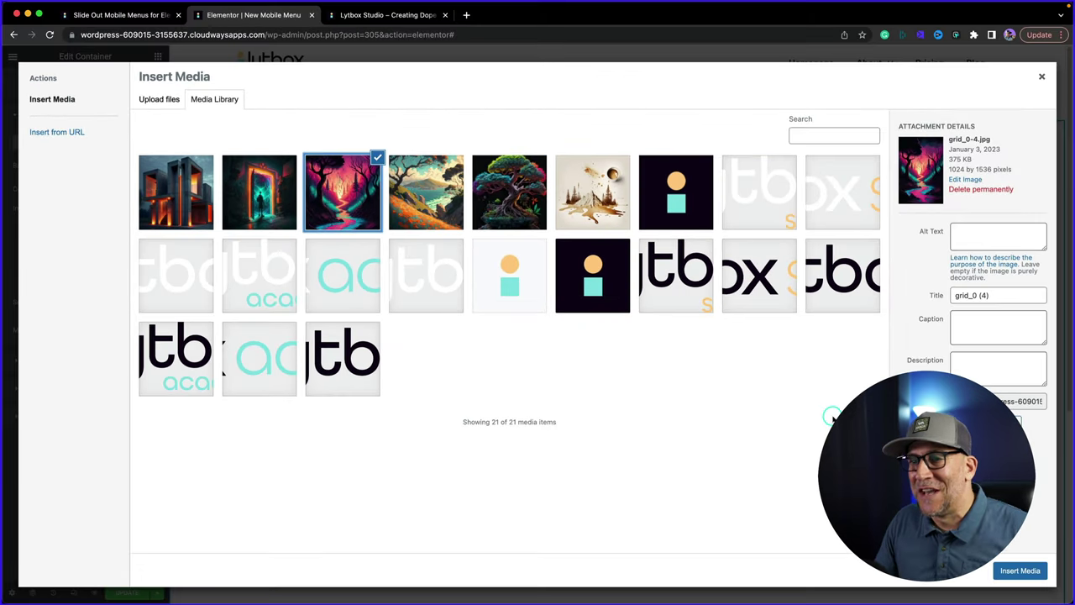
{"action": "left_click", "coordinate": [1019, 571]}
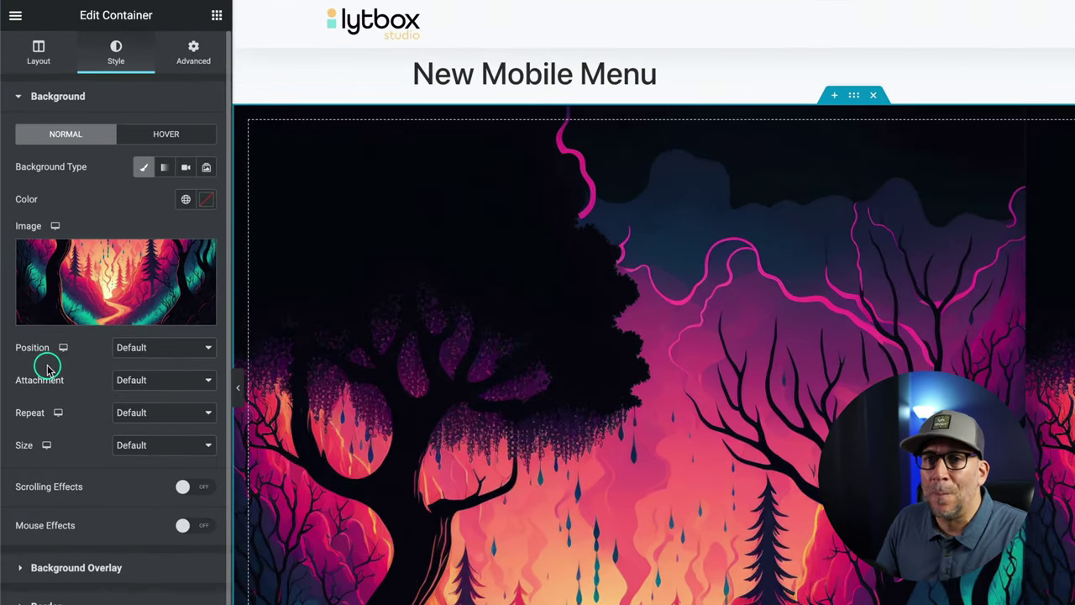
Step: Position the background Center Center, No-repeat, with size Cover
{"action": "left_click", "coordinate": [95, 305]}
{"action": "left_click", "coordinate": [126, 363]}
{"action": "left_click", "coordinate": [149, 412]}
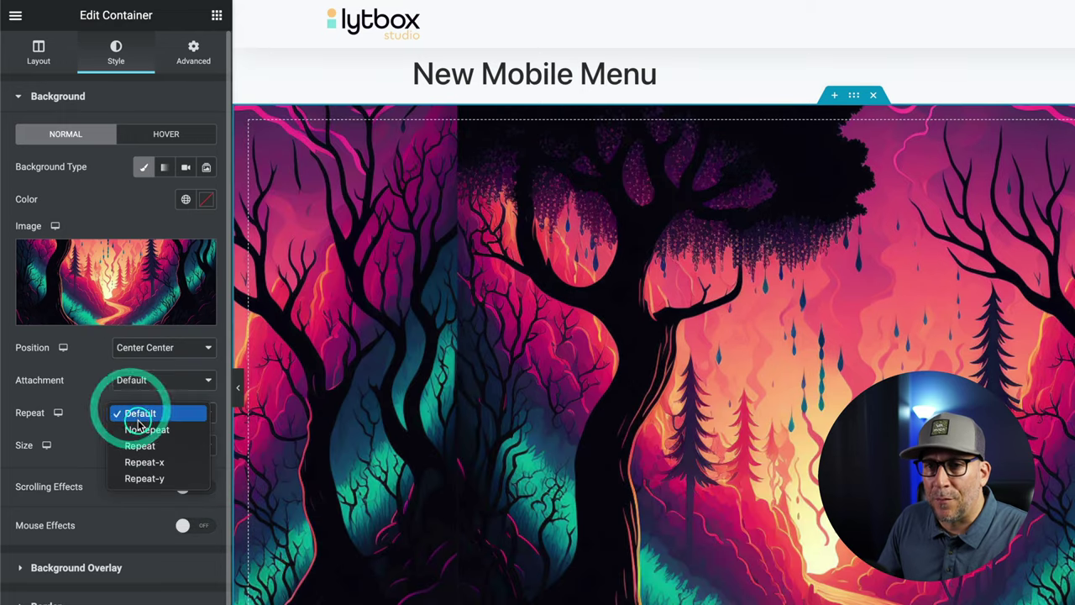
{"action": "left_click", "coordinate": [137, 429]}
{"action": "left_click", "coordinate": [139, 445]}
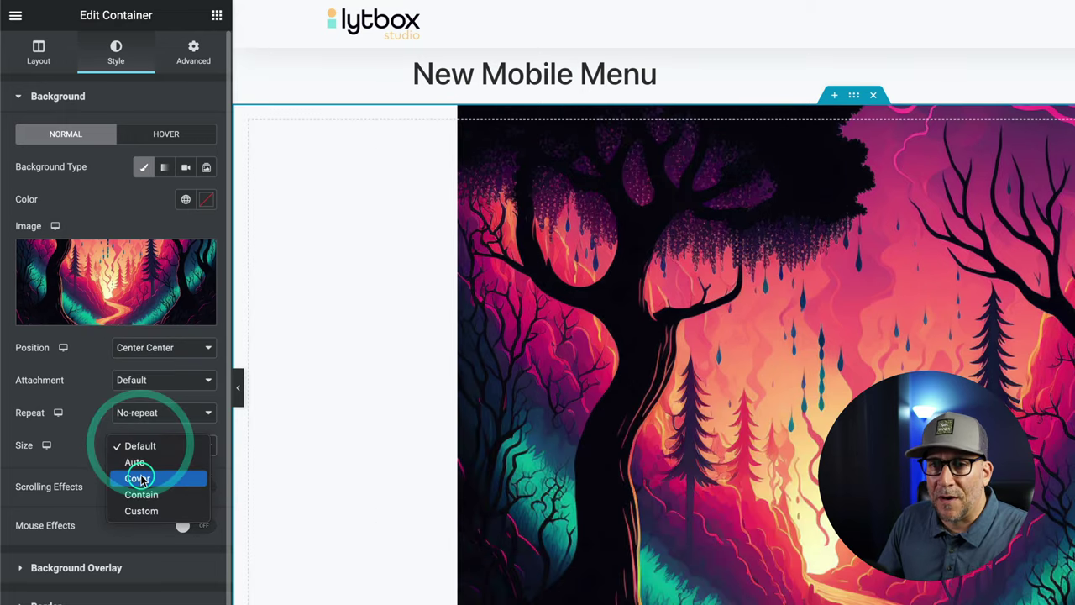
{"action": "left_click", "coordinate": [137, 478]}
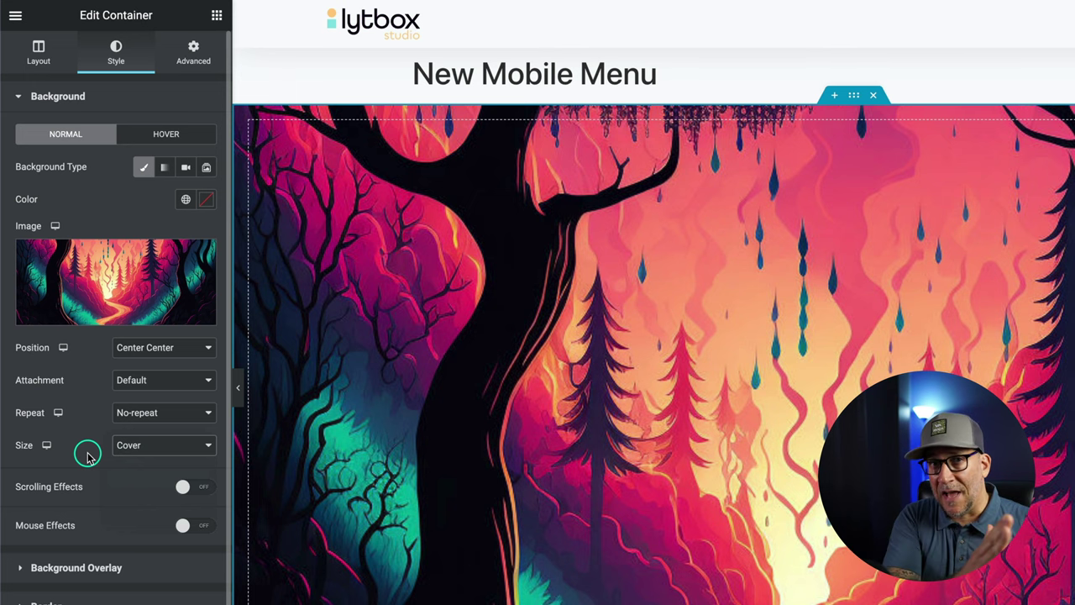
{"action": "left_click", "coordinate": [116, 567]}
{"action": "left_click", "coordinate": [118, 571]}
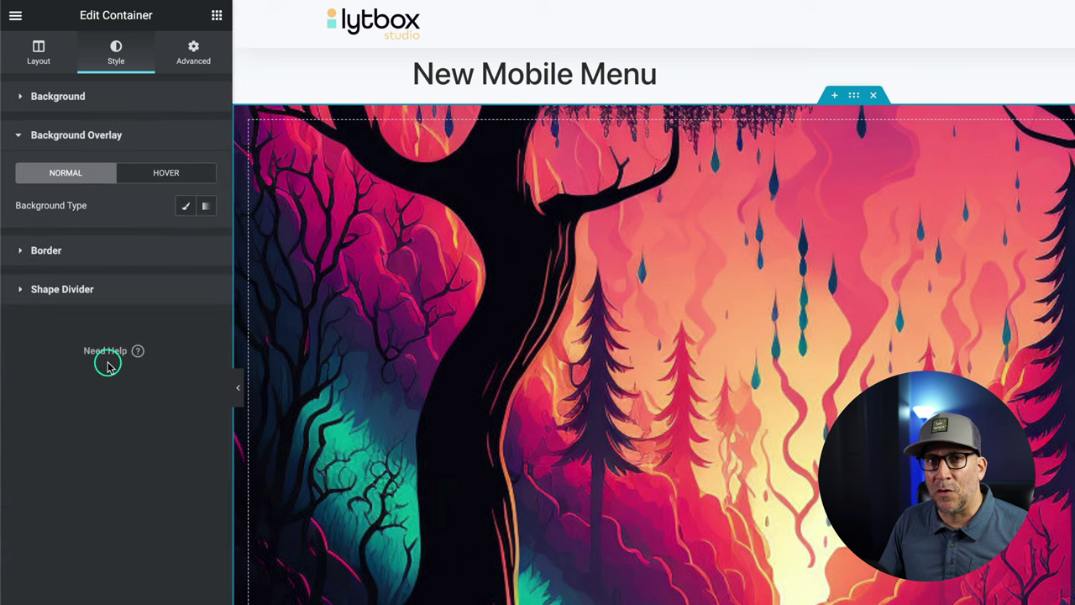
Step: Make the background overlay a gradient using global Black Purp for both colours
{"action": "left_click", "coordinate": [205, 206]}
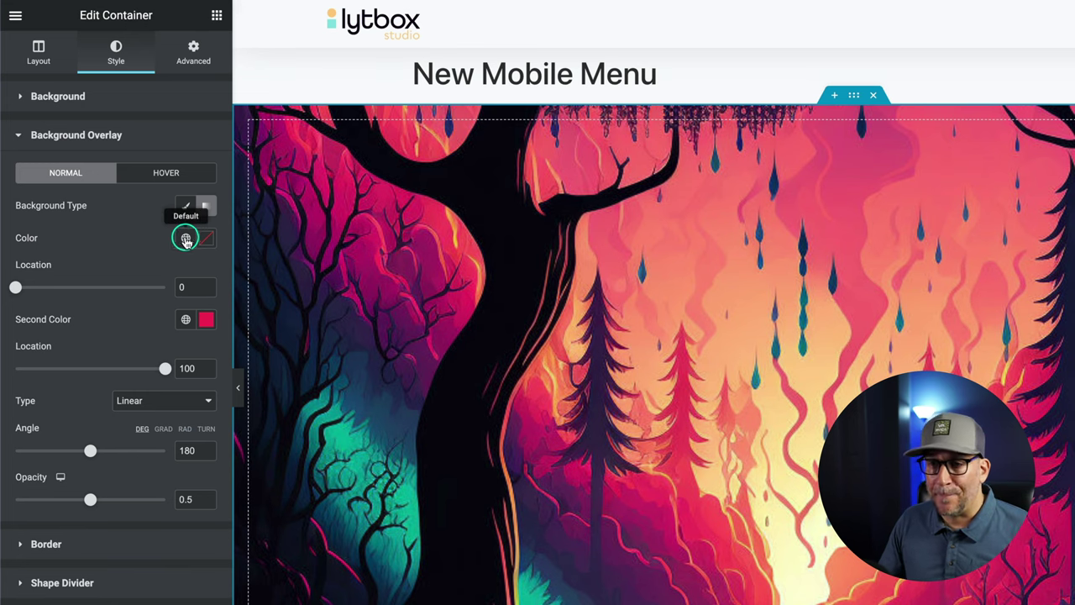
{"action": "left_click", "coordinate": [186, 237]}
{"action": "left_click", "coordinate": [80, 363]}
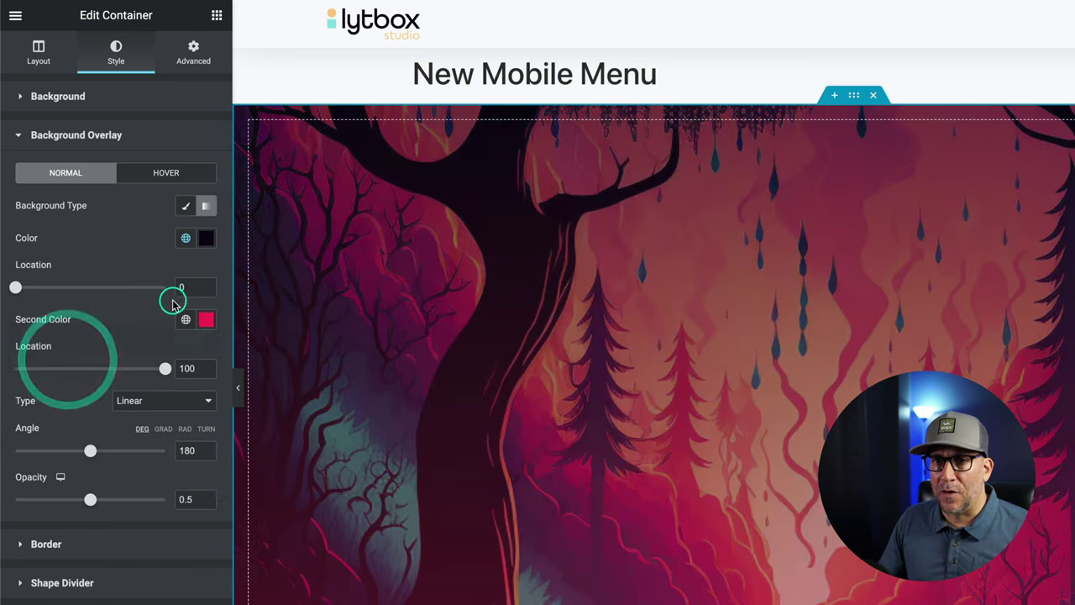
{"action": "left_click", "coordinate": [185, 318]}
{"action": "left_click", "coordinate": [68, 442]}
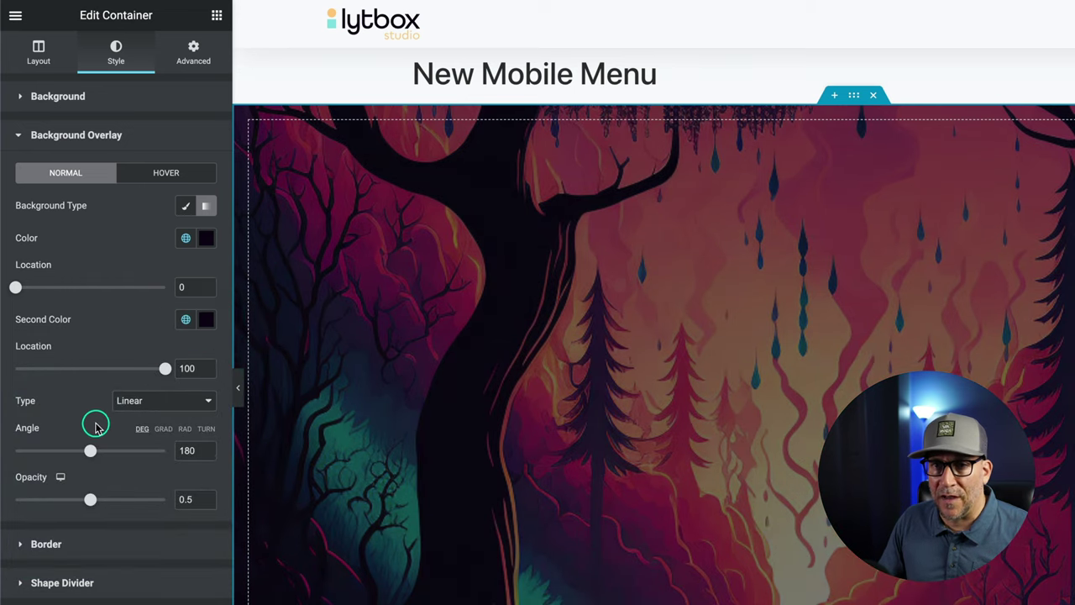
Step: Set the gradient angle to 90 degrees
{"action": "left_click_drag", "start_coordinate": [89, 448], "coordinate": [53, 450]}
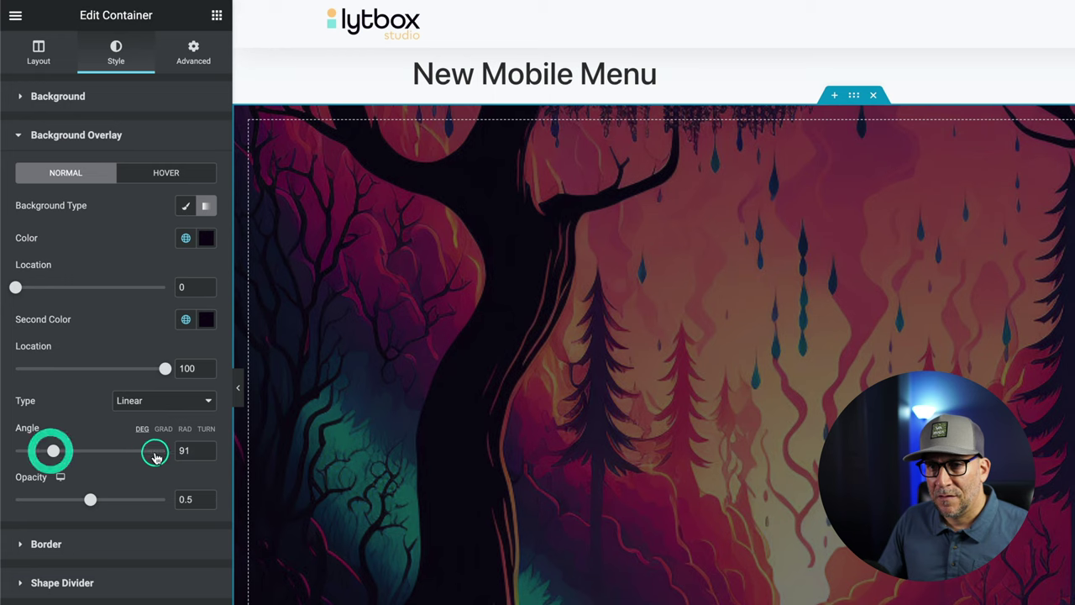
{"action": "left_click", "coordinate": [207, 454]}
{"action": "left_click", "coordinate": [212, 321]}
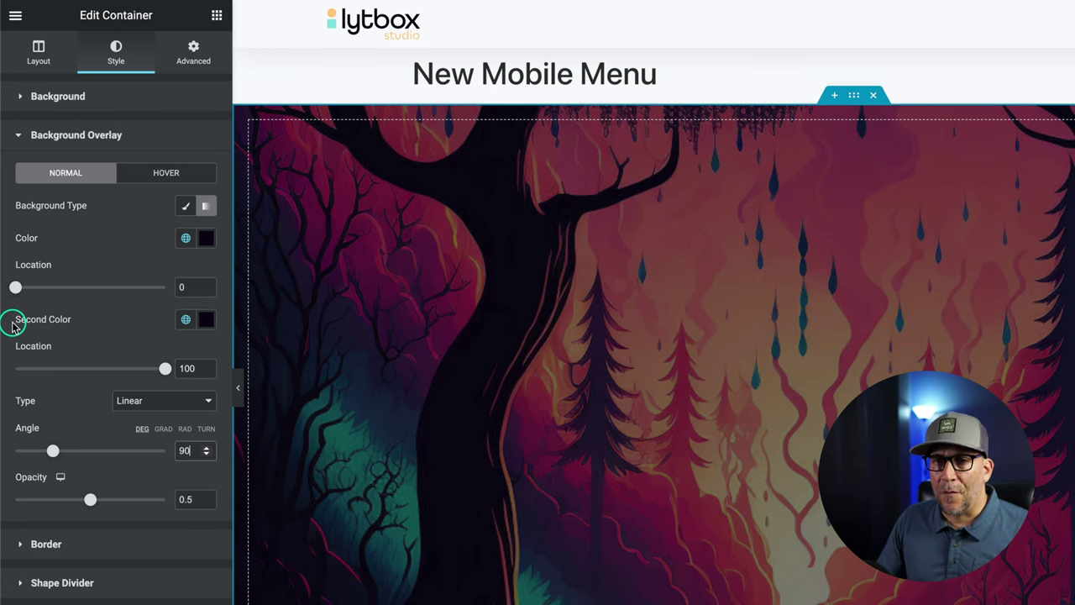
Step: Fade the second gradient colour to 0 alpha and raise overlay opacity to 1
{"action": "left_click", "coordinate": [185, 319]}
{"action": "left_click", "coordinate": [160, 308]}
{"action": "left_click", "coordinate": [207, 319]}
{"action": "left_click", "coordinate": [205, 535]}
{"action": "left_click_drag", "start_coordinate": [209, 540], "coordinate": [203, 534]}
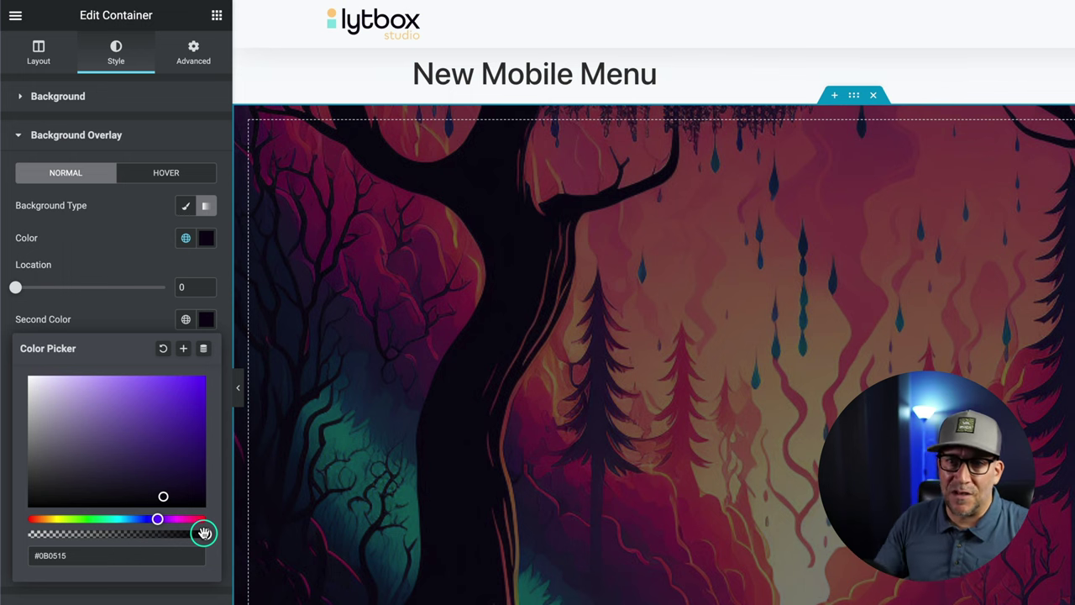
{"action": "left_click_drag", "start_coordinate": [204, 533], "coordinate": [26, 508]}
{"action": "left_click", "coordinate": [96, 307]}
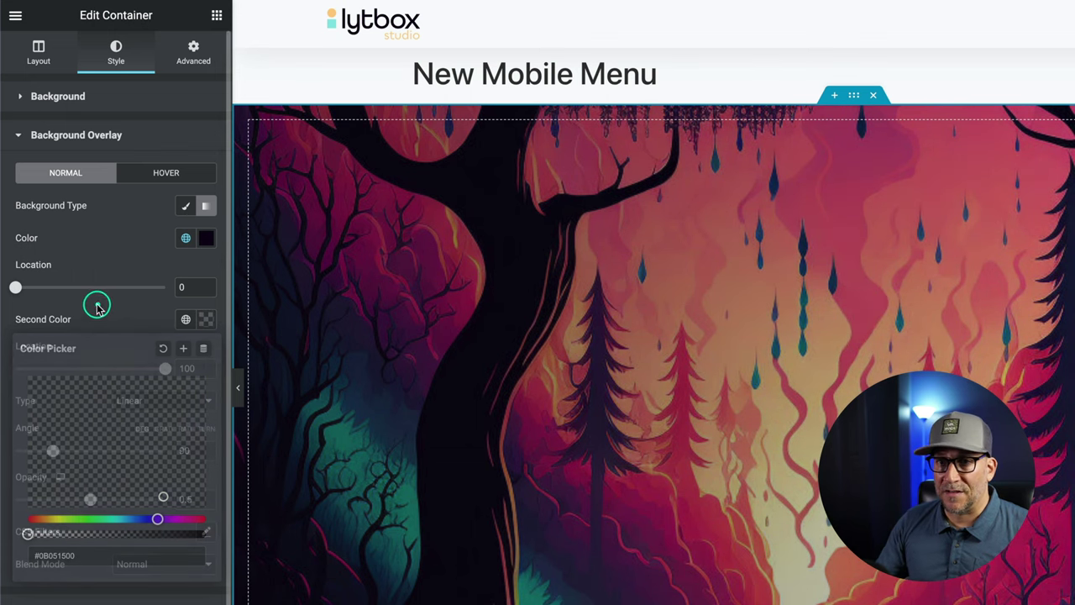
{"action": "left_click_drag", "start_coordinate": [91, 499], "coordinate": [175, 498]}
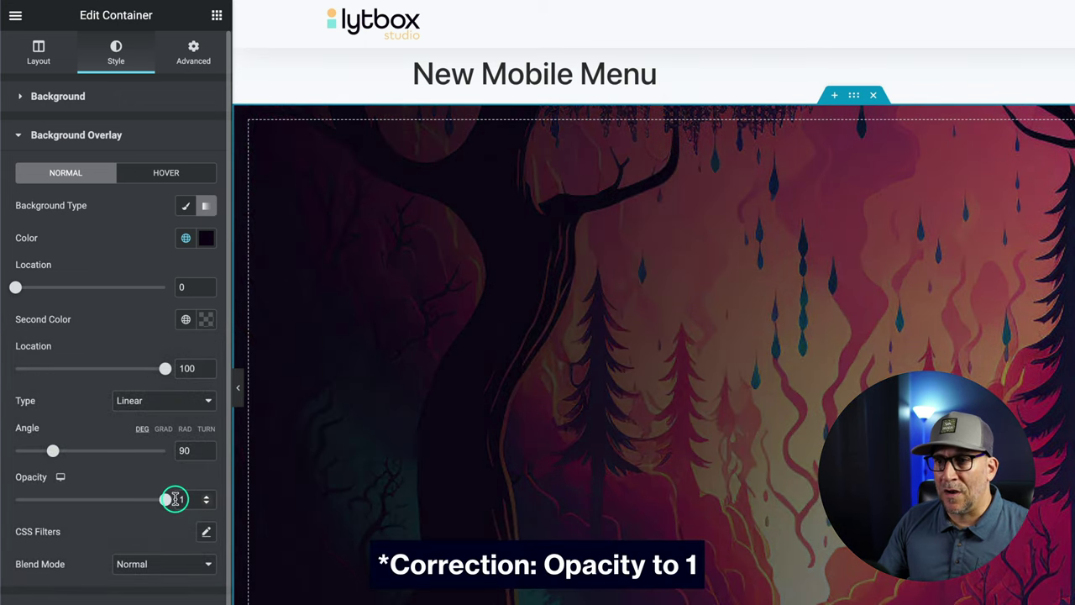
Step: Return the overlay gradient angle to 90 degrees and save the New Mobile Menu template
{"action": "scroll", "coordinate": [383, 435], "scroll_direction": "down", "scroll_amount": 5}
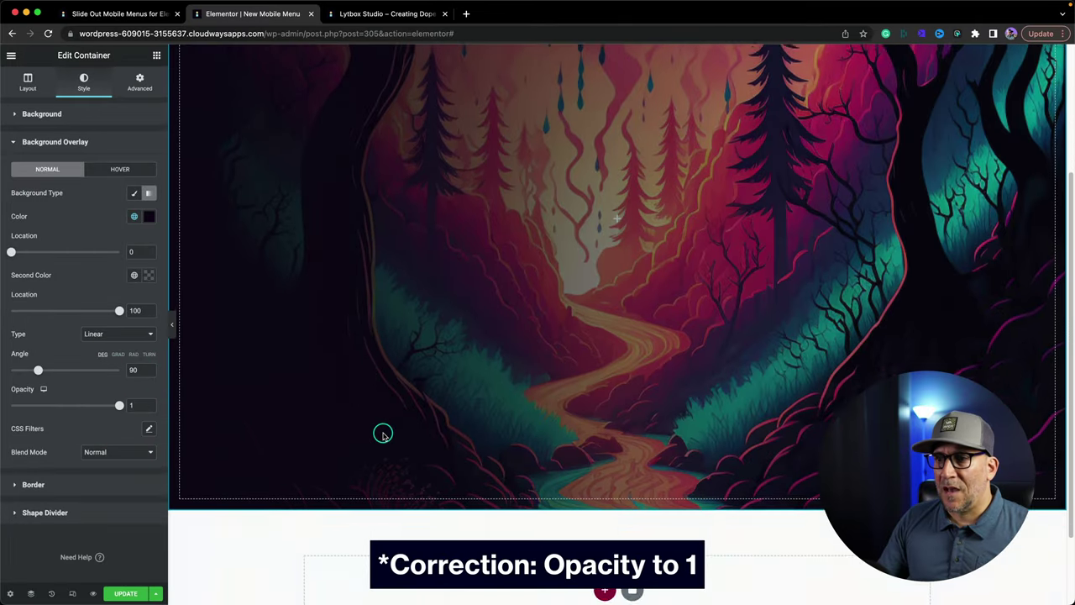
{"action": "scroll", "coordinate": [385, 439], "scroll_direction": "up", "scroll_amount": 3}
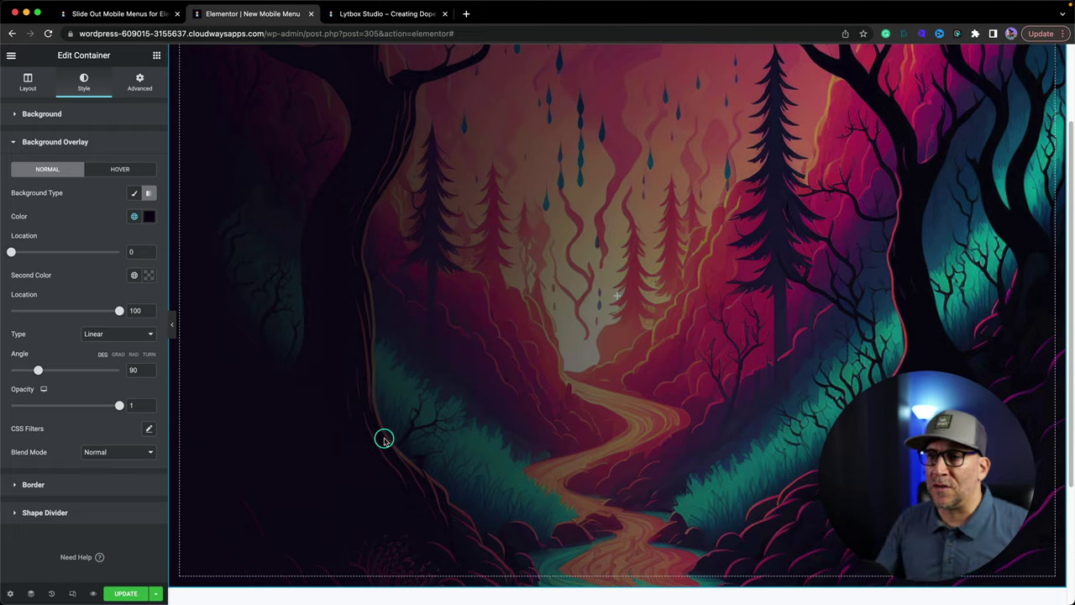
{"action": "scroll", "coordinate": [384, 439], "scroll_direction": "up", "scroll_amount": 3}
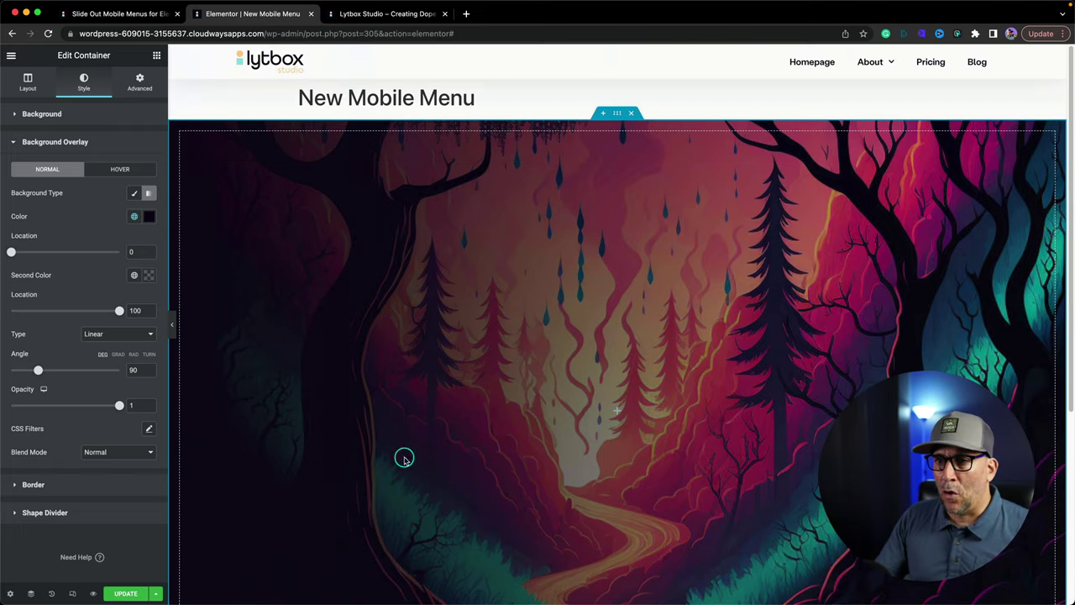
{"action": "scroll", "coordinate": [400, 412], "scroll_direction": "down", "scroll_amount": 1}
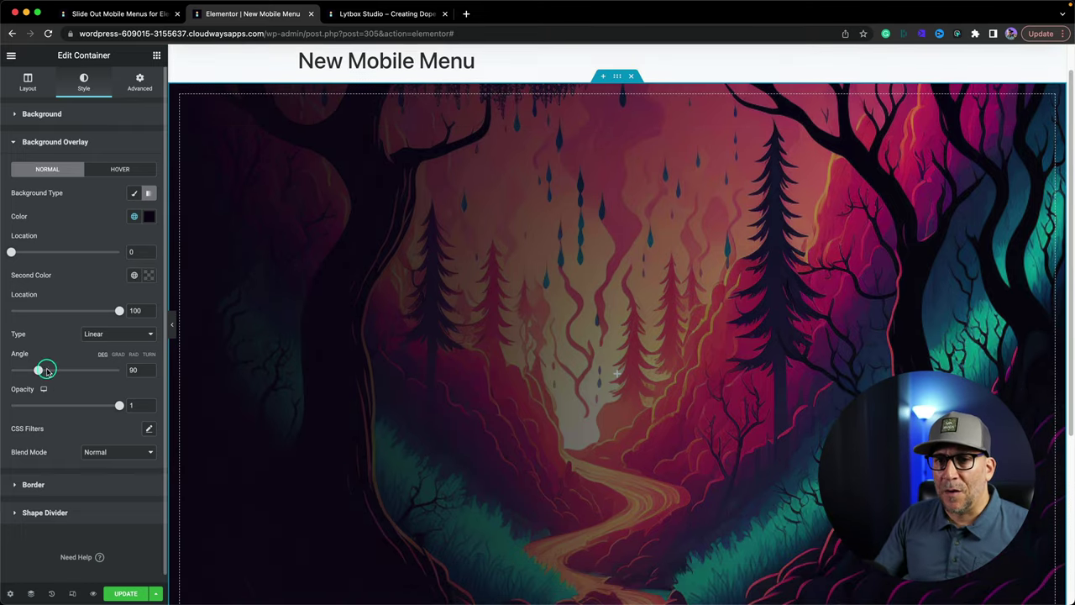
{"action": "mouse_move", "coordinate": [38, 369]}
{"action": "left_mouse_down"}
{"action": "mouse_move", "coordinate": [74, 369]}
{"action": "mouse_move", "coordinate": [52, 369]}
{"action": "left_mouse_up"}
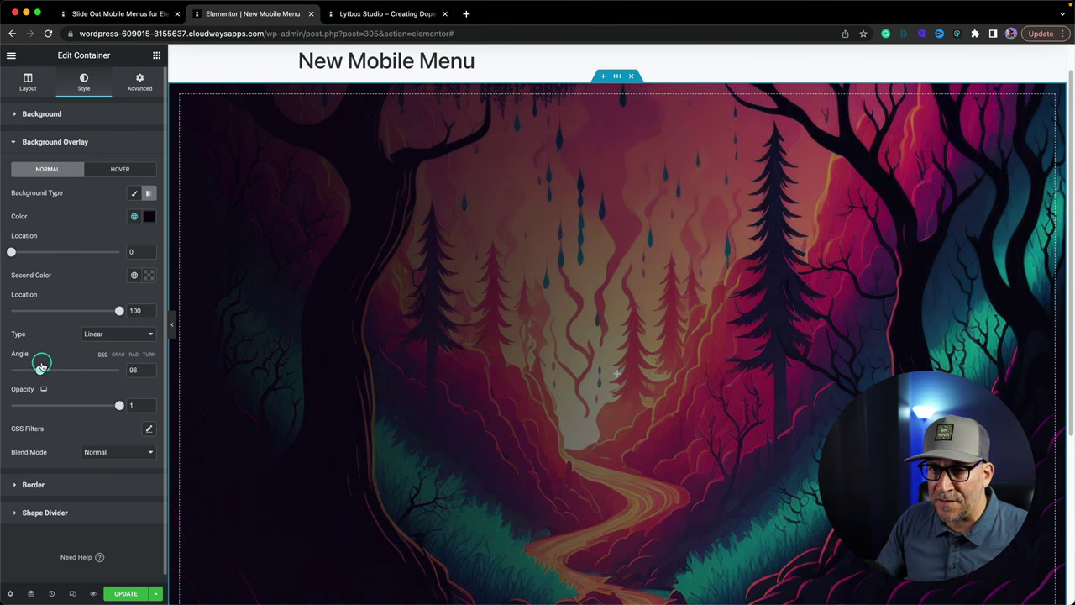
{"action": "left_click", "coordinate": [147, 368]}
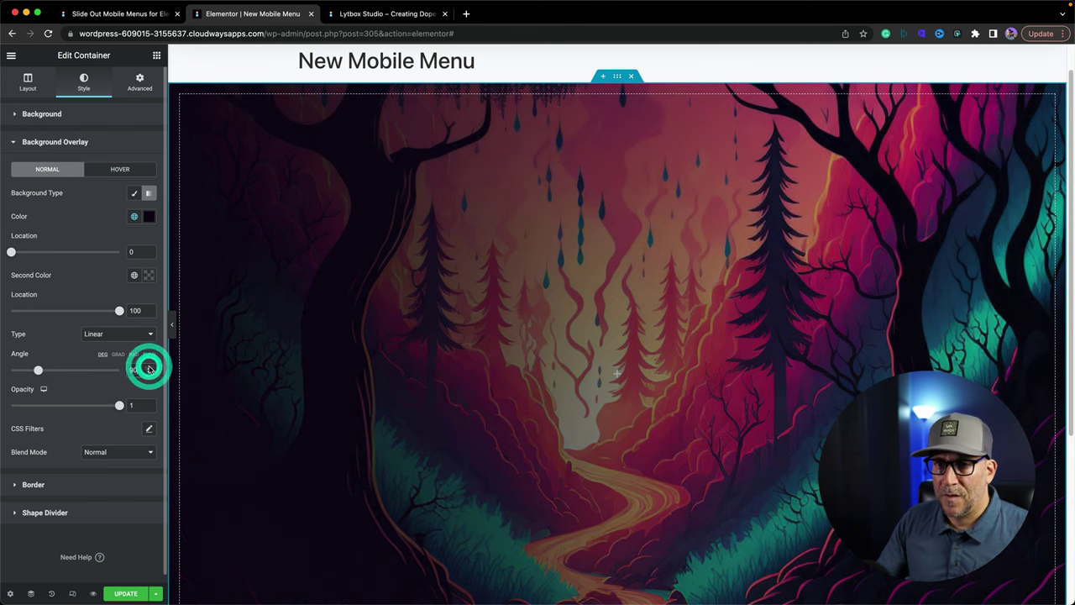
{"action": "left_click", "coordinate": [149, 374]}
{"action": "left_click", "coordinate": [126, 592]}
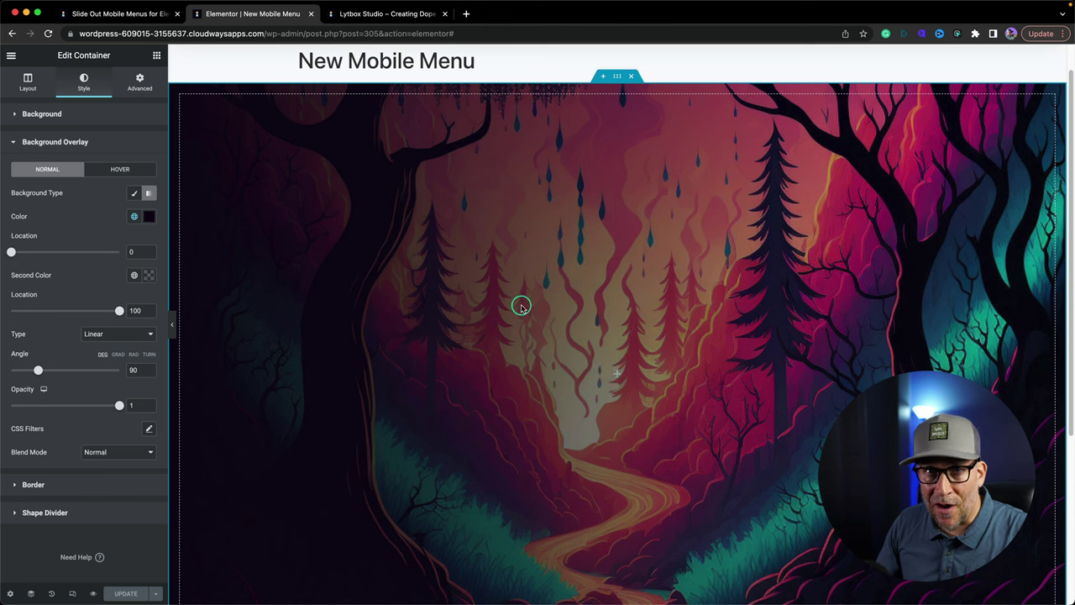
{"action": "left_click", "coordinate": [156, 55]}
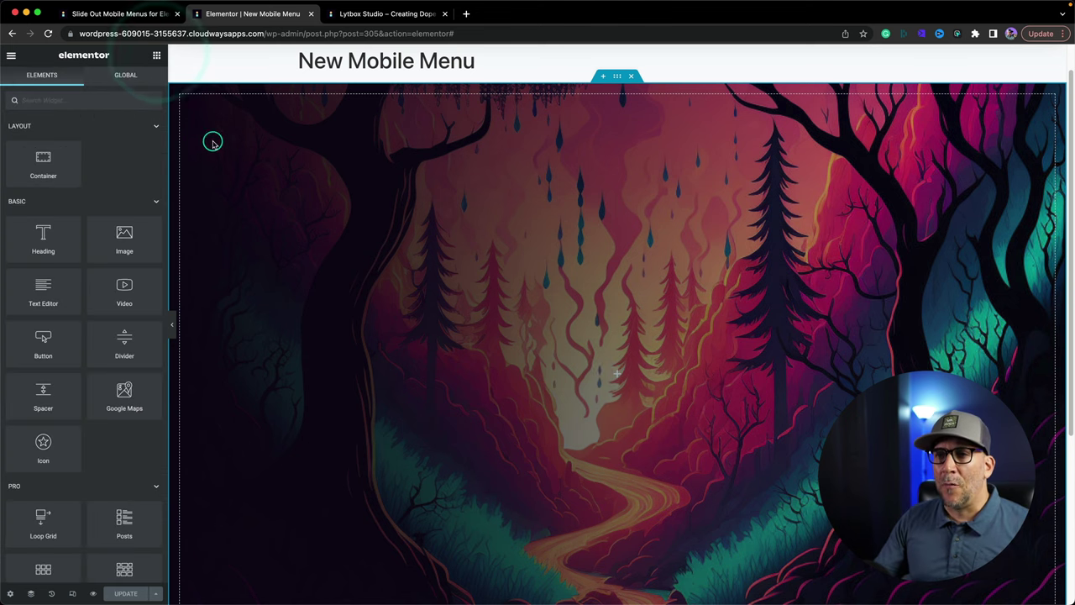
Step: Add an Image widget to the container showing the white lytbox logo
{"action": "left_click_drag", "start_coordinate": [125, 234], "coordinate": [291, 173]}
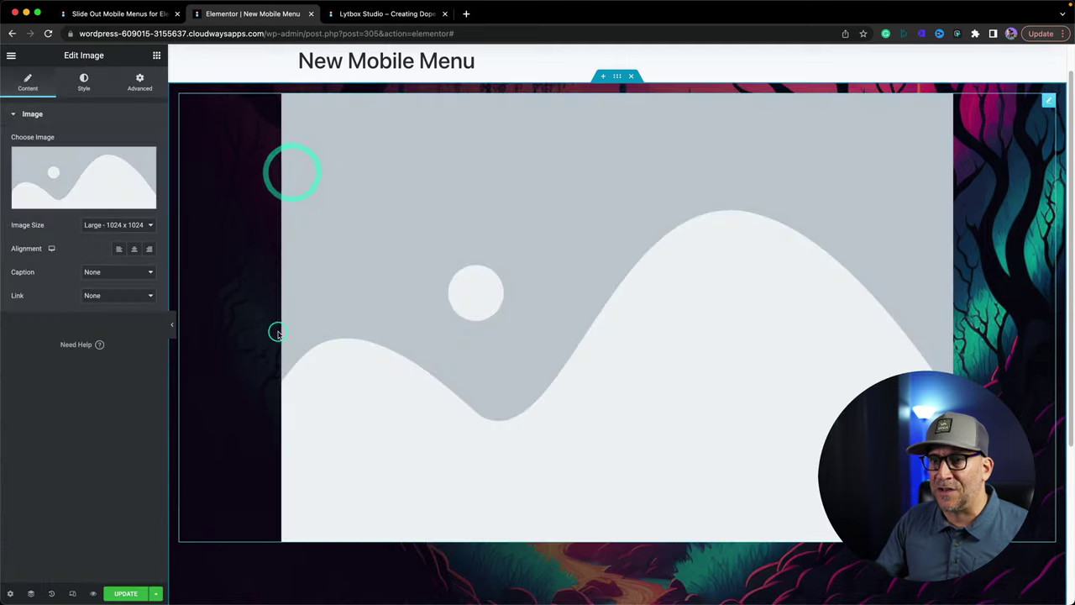
{"action": "left_click", "coordinate": [89, 169]}
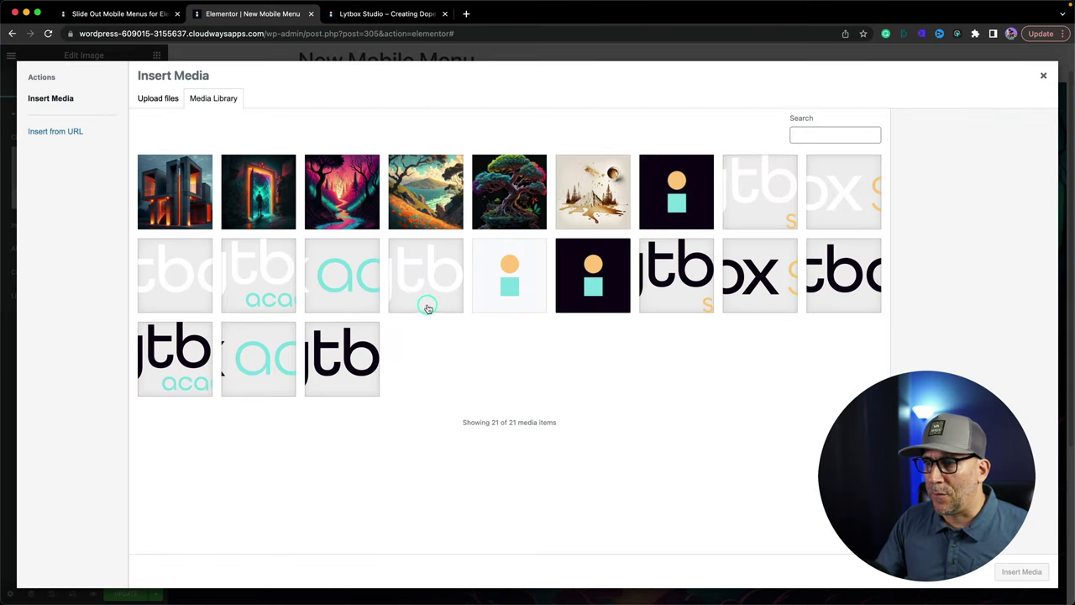
{"action": "left_click", "coordinate": [422, 299]}
{"action": "left_click", "coordinate": [1023, 571]}
Step: Set the logo to Full image size, left-aligned, 100 px wide
{"action": "left_click", "coordinate": [107, 227]}
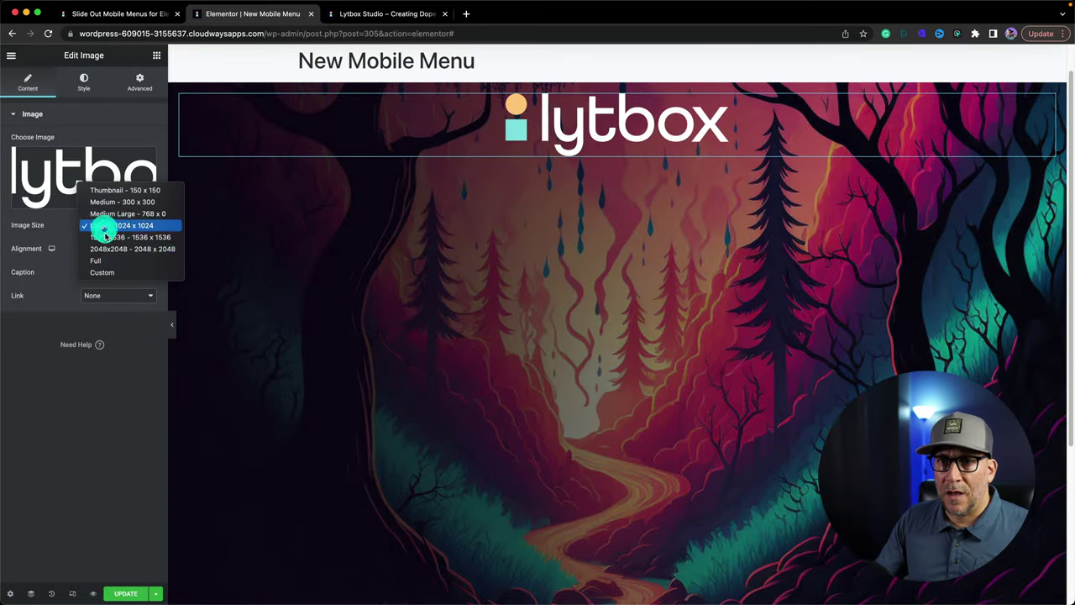
{"action": "left_click", "coordinate": [96, 260]}
{"action": "left_click", "coordinate": [119, 249]}
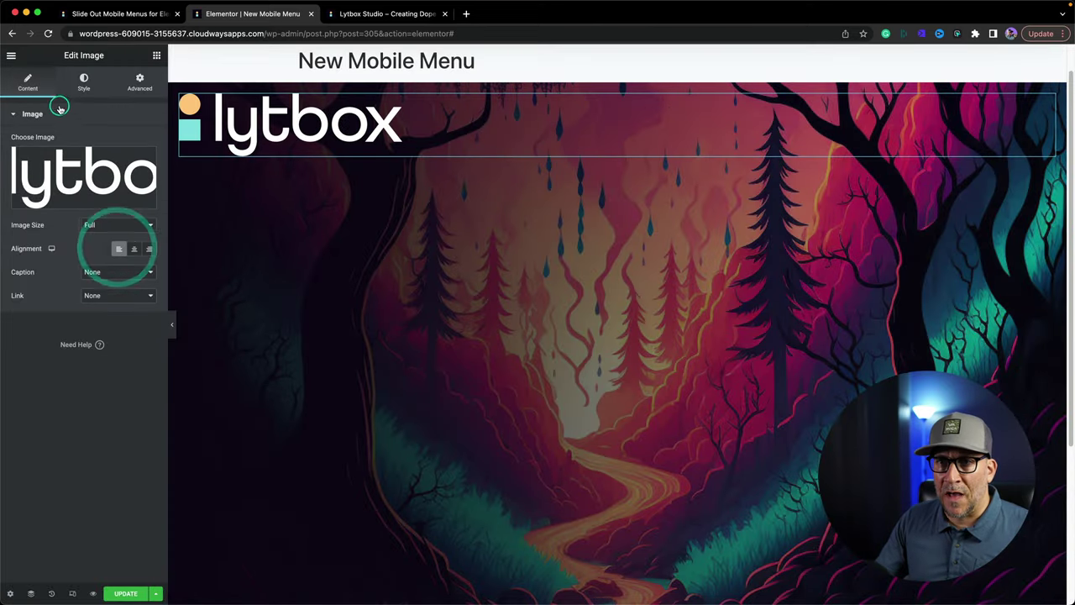
{"action": "left_click", "coordinate": [84, 81]}
{"action": "left_click", "coordinate": [139, 139]}
{"action": "left_click", "coordinate": [139, 152]}
{"action": "type", "text": "100"}
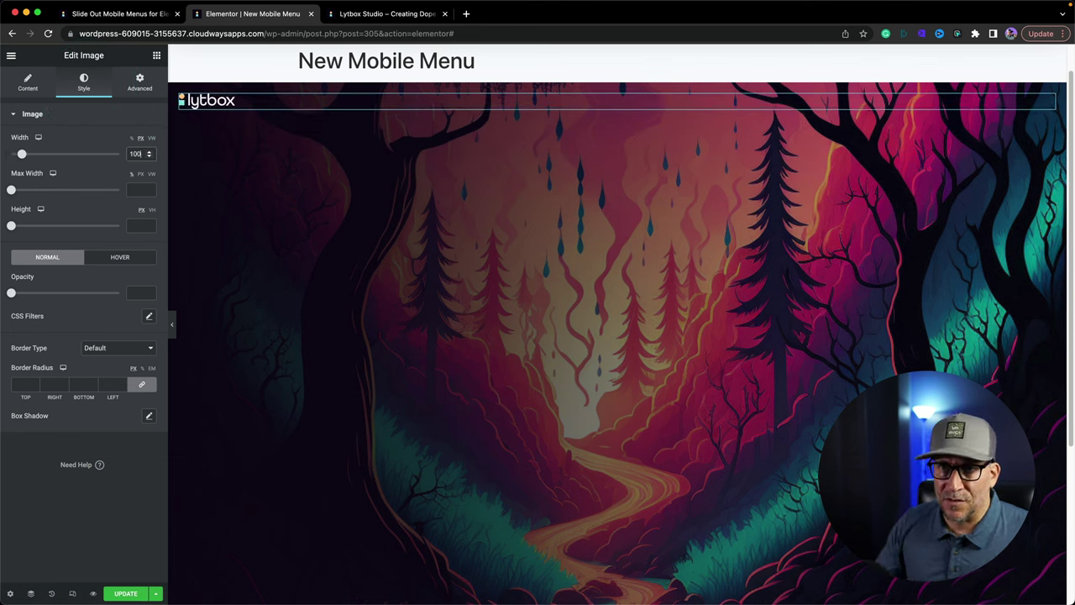
{"action": "left_click", "coordinate": [157, 55]}
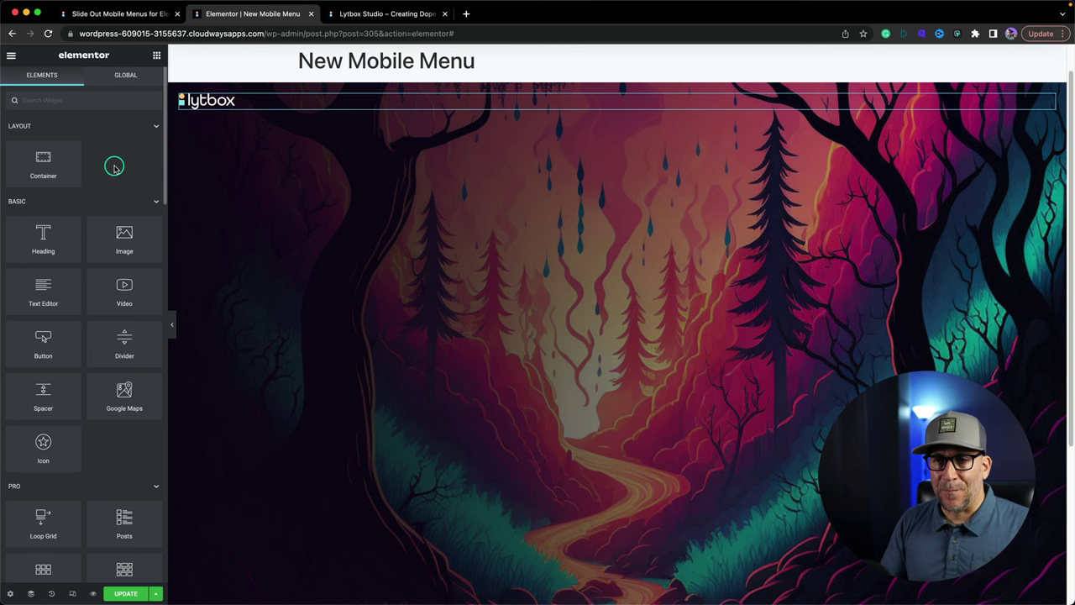
{"action": "type", "text": "nav"}
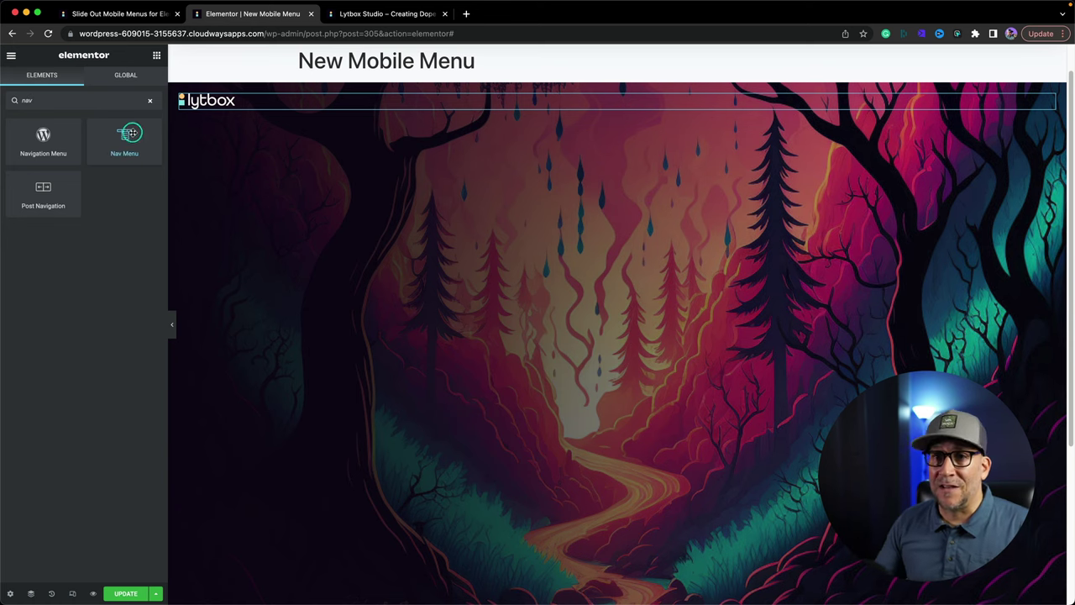
{"action": "left_click", "coordinate": [149, 100]}
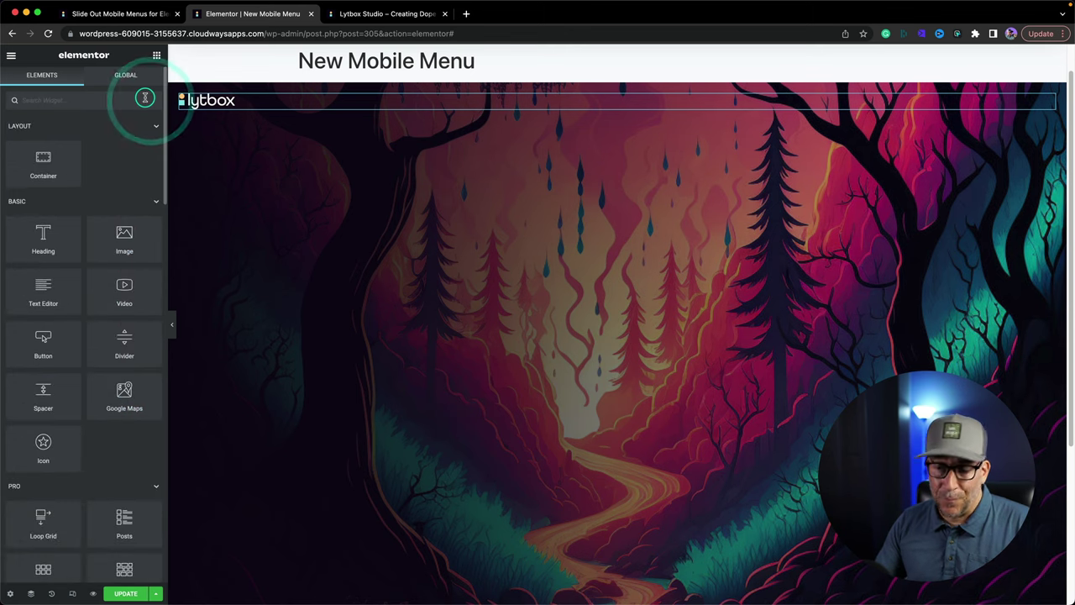
{"action": "type", "text": "icon"}
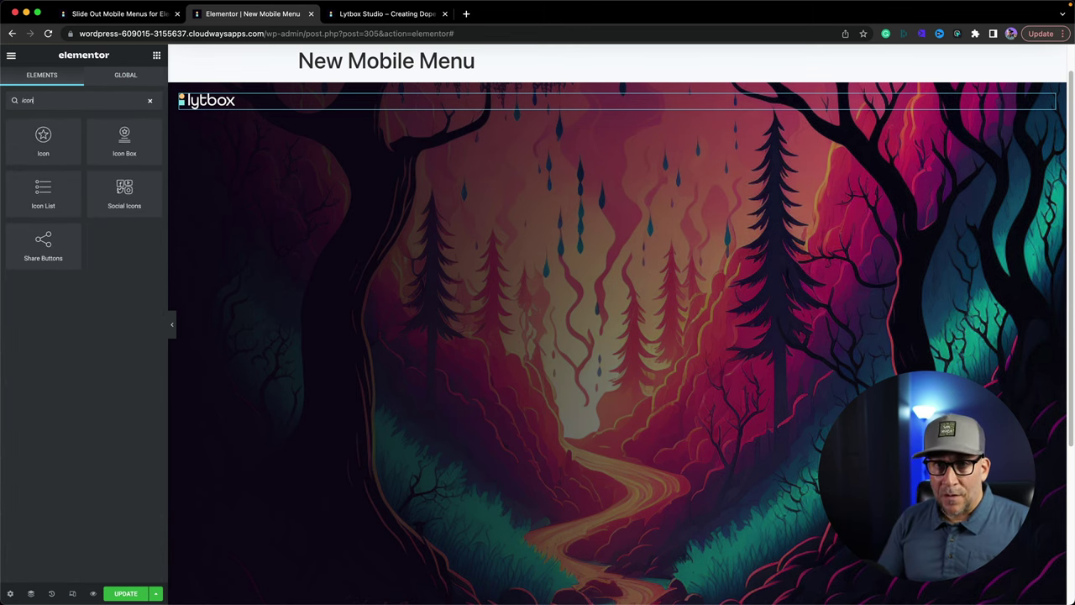
{"action": "left_click", "coordinate": [46, 191]}
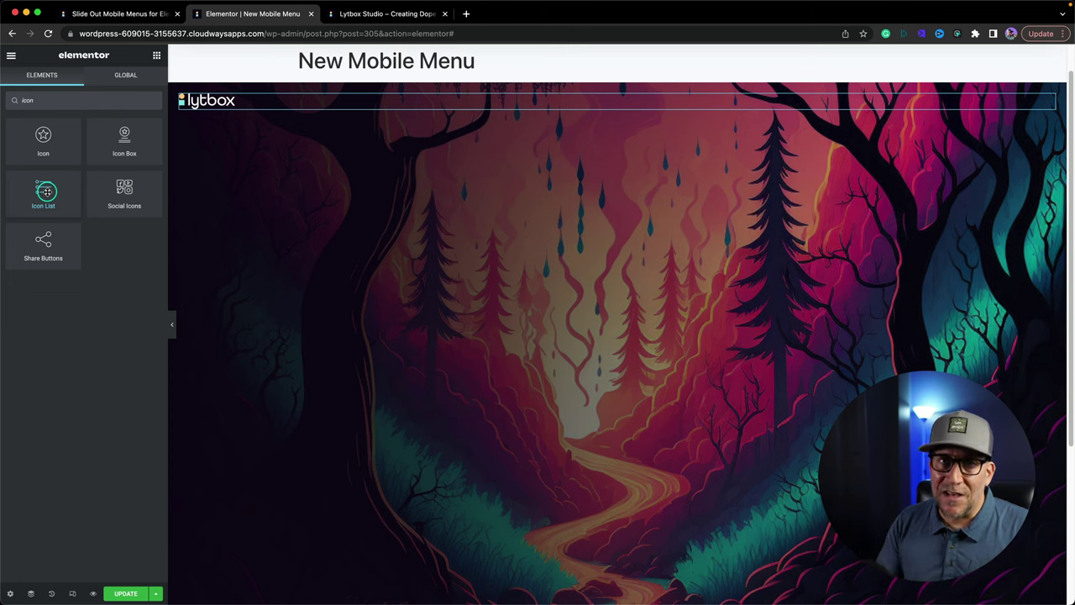
{"action": "left_click", "coordinate": [48, 100]}
{"action": "key", "text": "BackSpace"}
{"action": "key", "text": "BackSpace"}
{"action": "key", "text": "BackSpace"}
{"action": "key", "text": "BackSpace"}
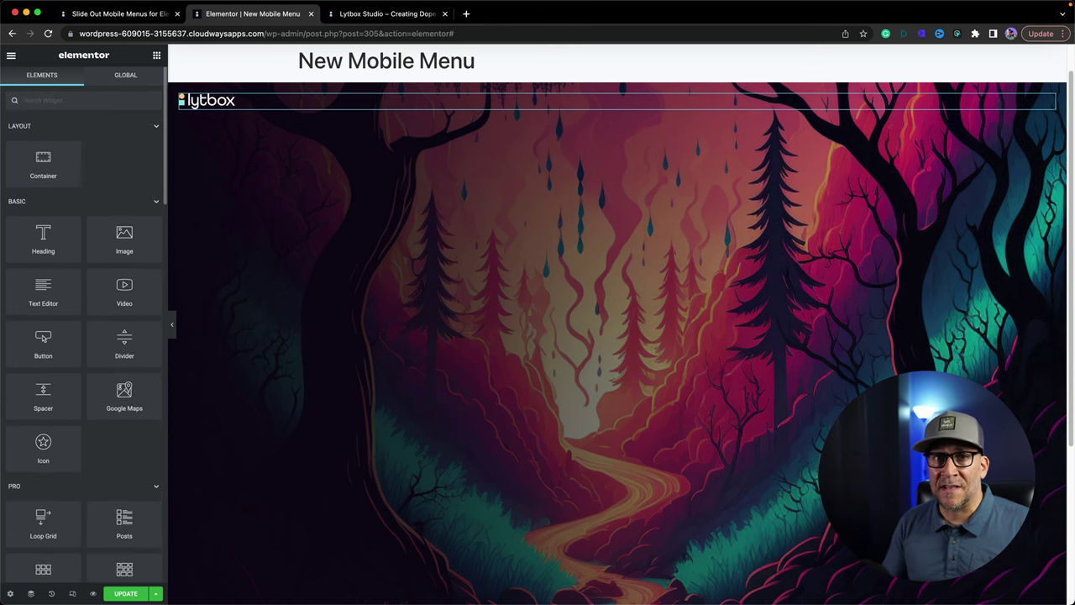
{"action": "type", "text": "nav"}
{"action": "left_click", "coordinate": [122, 134]}
{"action": "left_click_drag", "start_coordinate": [123, 141], "coordinate": [201, 109]}
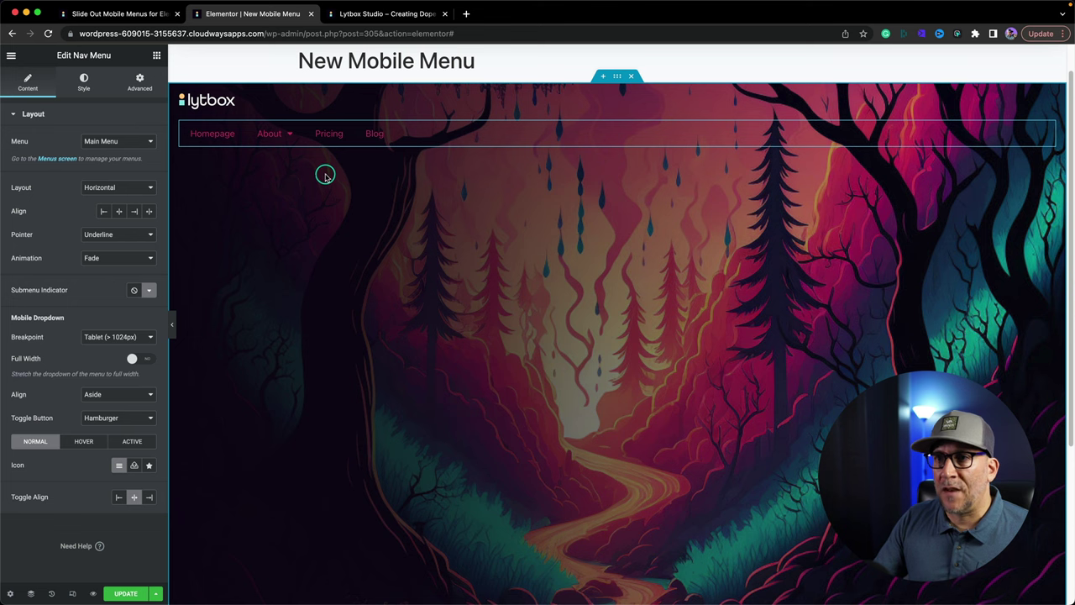
Step: Place the Nav Menu below the logo with a Dropdown layout
{"action": "mouse_move", "coordinate": [282, 144]}
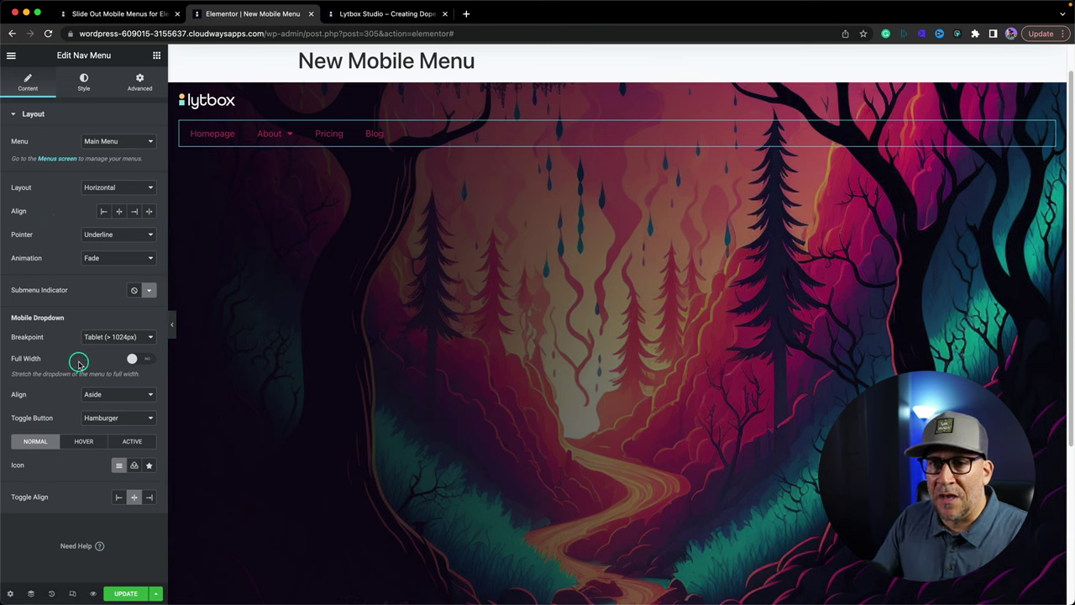
{"action": "left_click", "coordinate": [109, 188]}
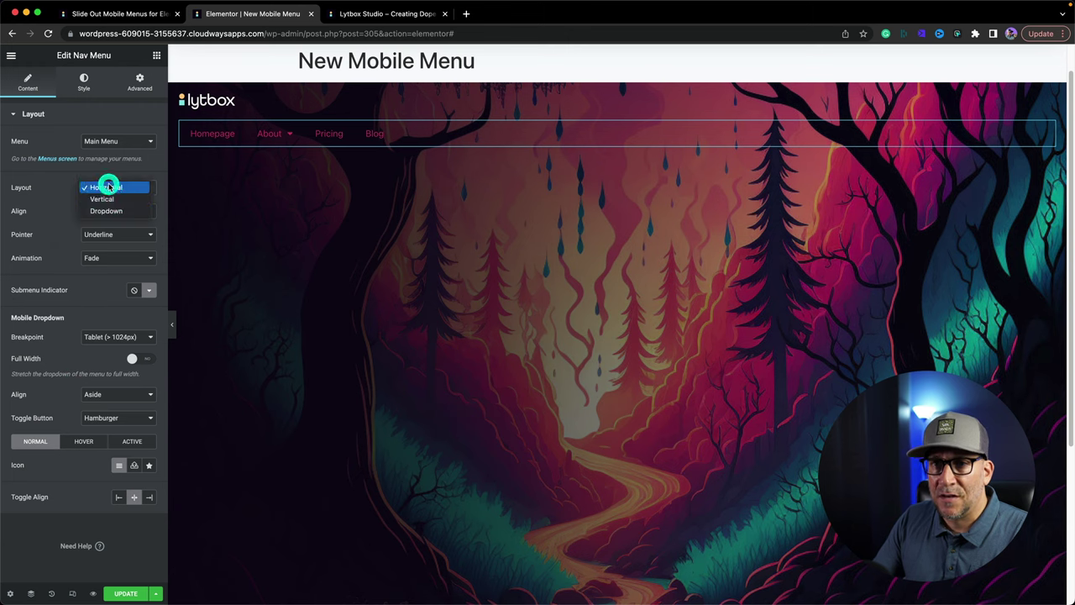
{"action": "left_click", "coordinate": [104, 202]}
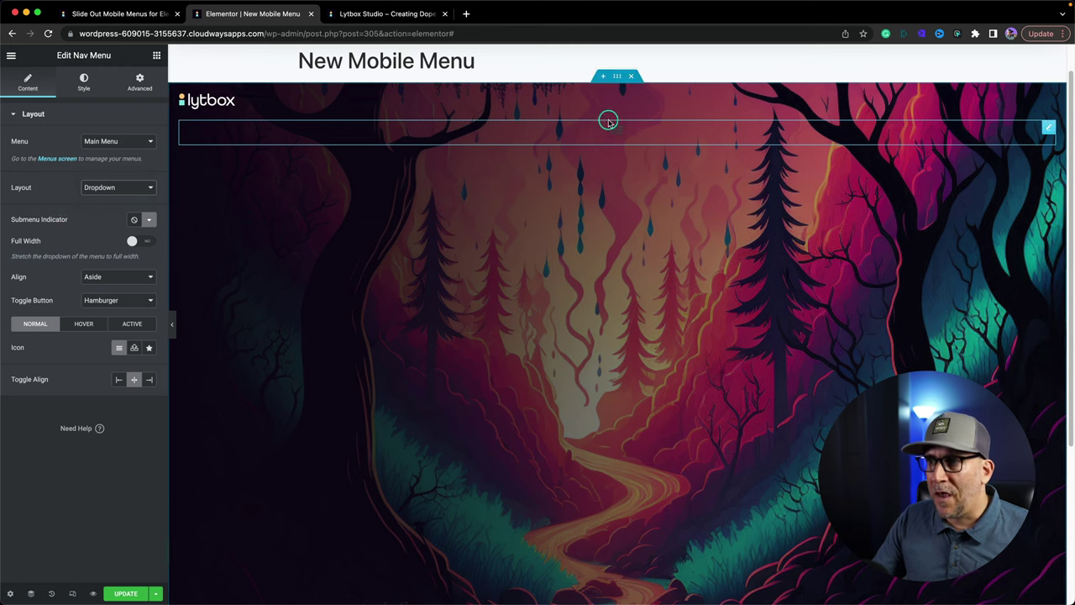
Step: Colour the hamburger toggle button Not Quite White and preview the dropdown
{"action": "left_click", "coordinate": [84, 80]}
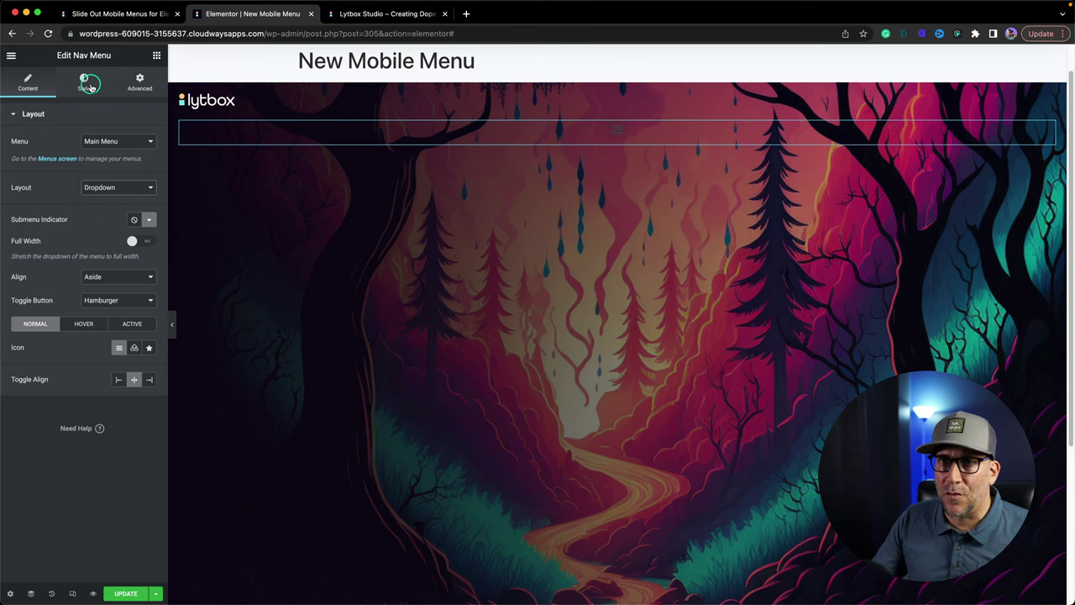
{"action": "scroll", "coordinate": [42, 471], "scroll_direction": "down", "scroll_amount": 1}
{"action": "left_click", "coordinate": [57, 507]}
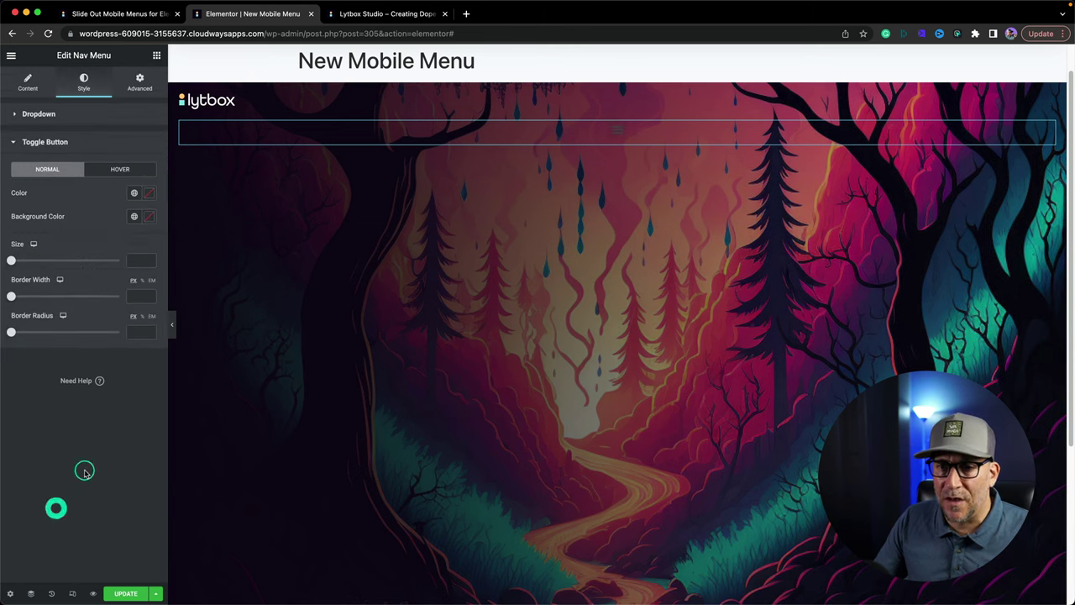
{"action": "left_click", "coordinate": [133, 192]}
{"action": "scroll", "coordinate": [79, 348], "scroll_direction": "down", "scroll_amount": 3}
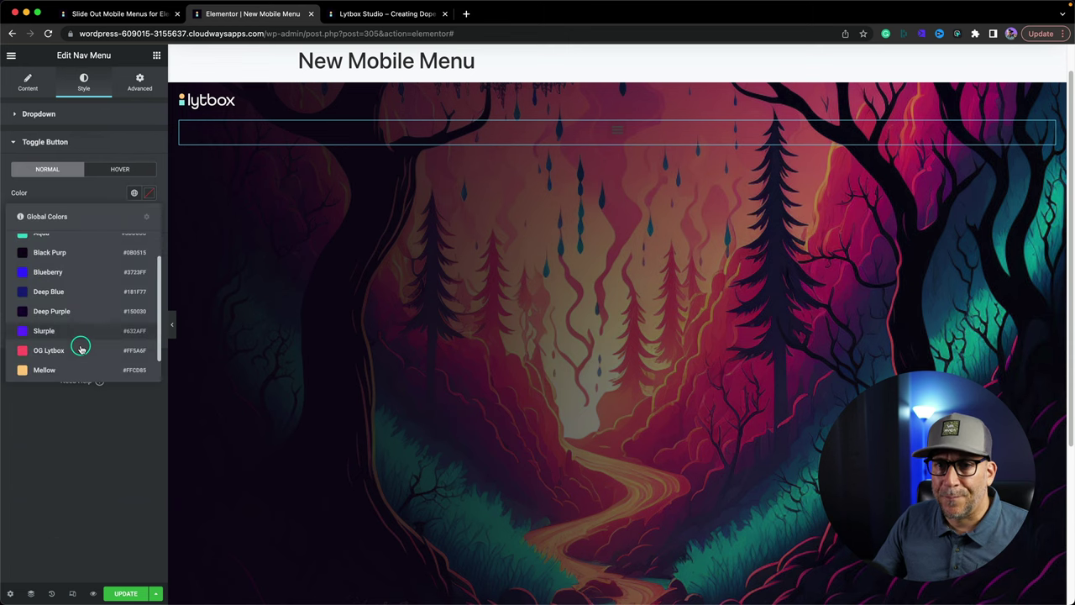
{"action": "left_click", "coordinate": [56, 364]}
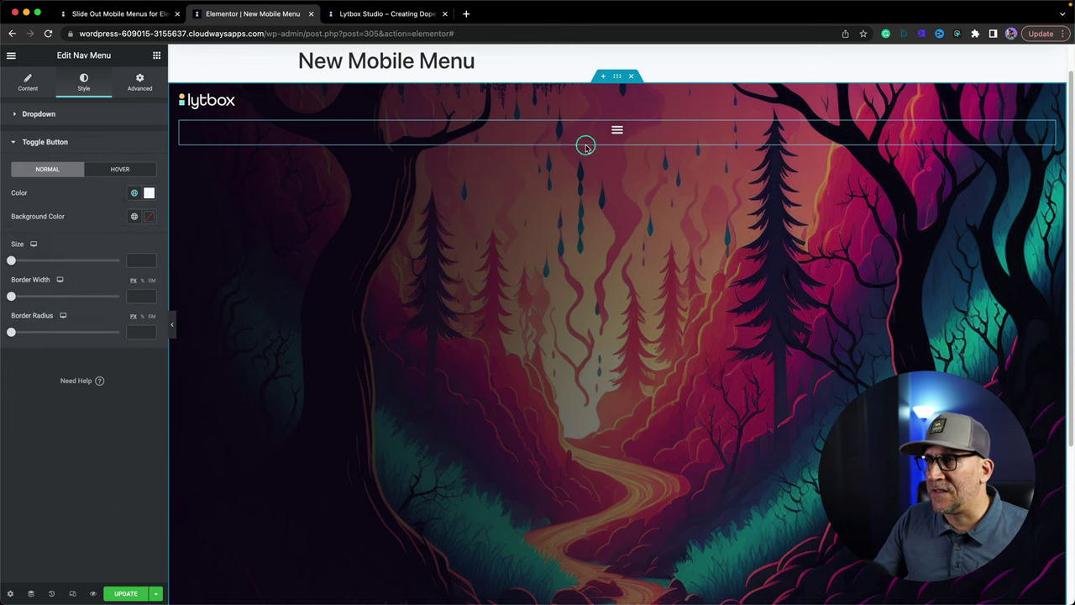
{"action": "left_click", "coordinate": [615, 132]}
{"action": "left_click", "coordinate": [615, 132]}
{"action": "left_click", "coordinate": [615, 133]}
{"action": "left_click", "coordinate": [615, 133]}
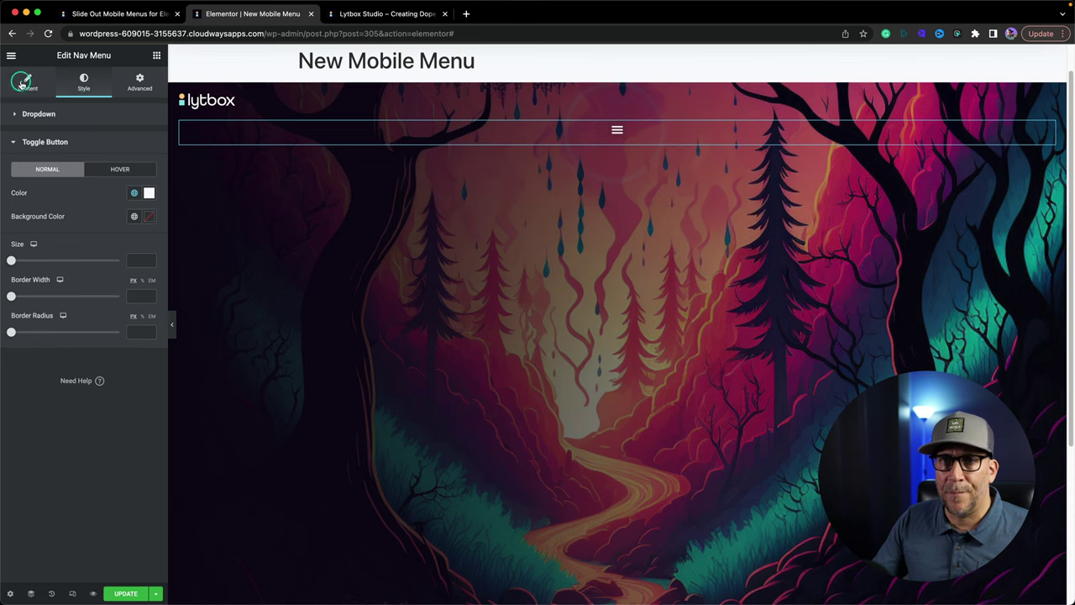
{"action": "left_click", "coordinate": [28, 81]}
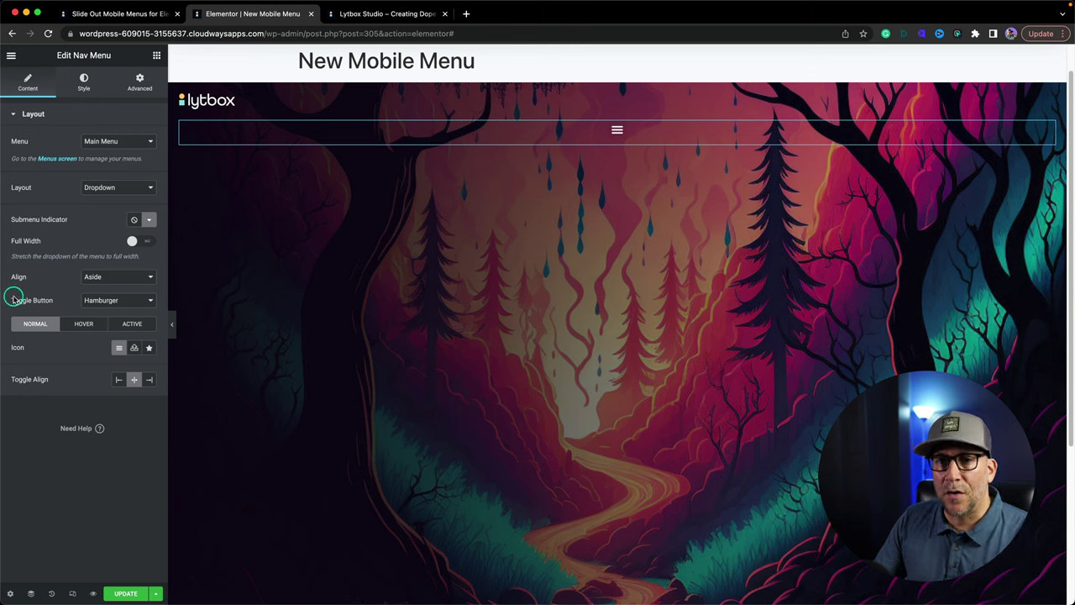
Step: Set the Nav Menu toggle button to None and check The Team submenu under About
{"action": "left_click_drag", "start_coordinate": [14, 300], "coordinate": [52, 298]}
{"action": "left_click", "coordinate": [130, 304]}
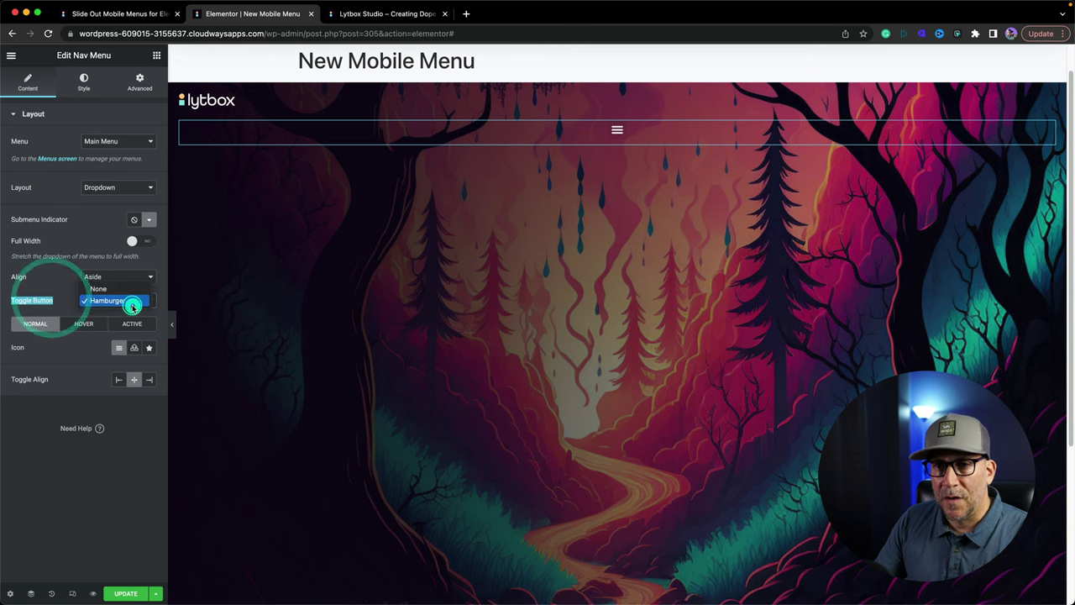
{"action": "left_click", "coordinate": [109, 291]}
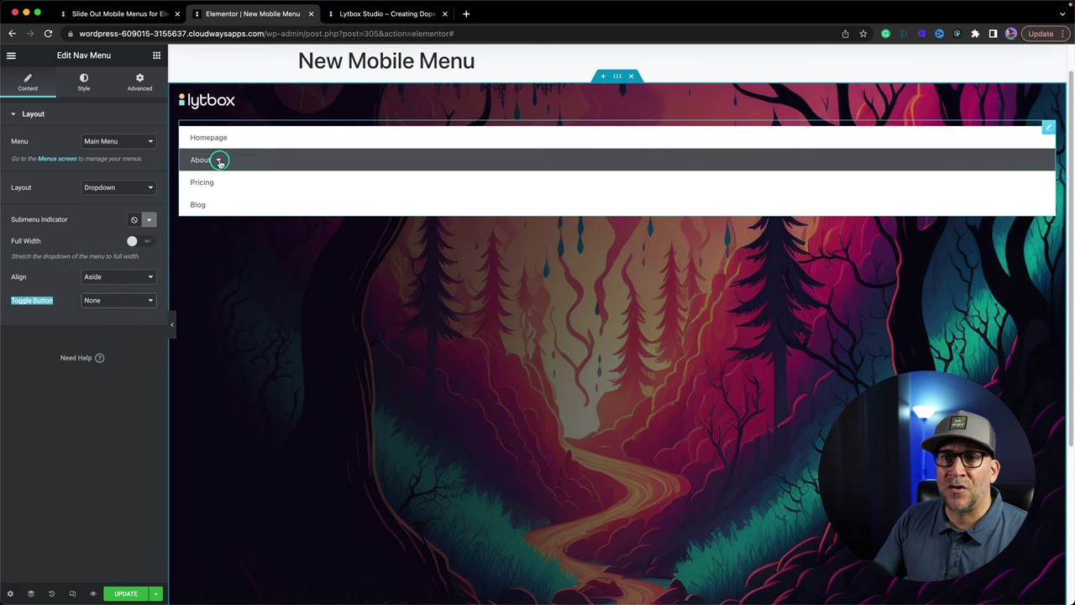
{"action": "left_click", "coordinate": [218, 161]}
{"action": "left_click", "coordinate": [219, 162]}
{"action": "left_click", "coordinate": [220, 162]}
{"action": "left_click", "coordinate": [220, 161]}
{"action": "left_click", "coordinate": [220, 160]}
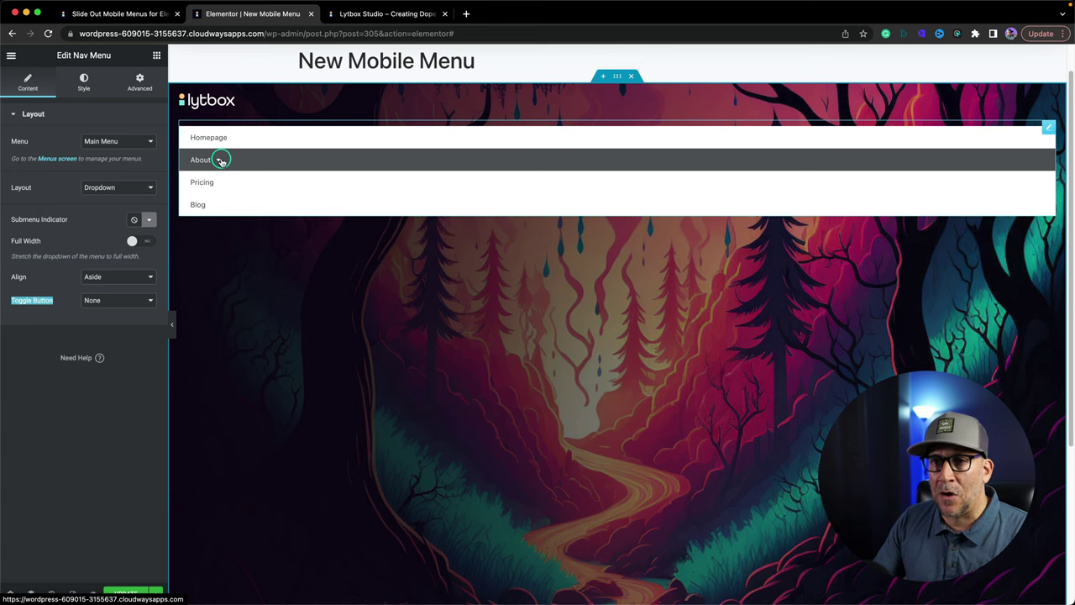
{"action": "left_click", "coordinate": [83, 216]}
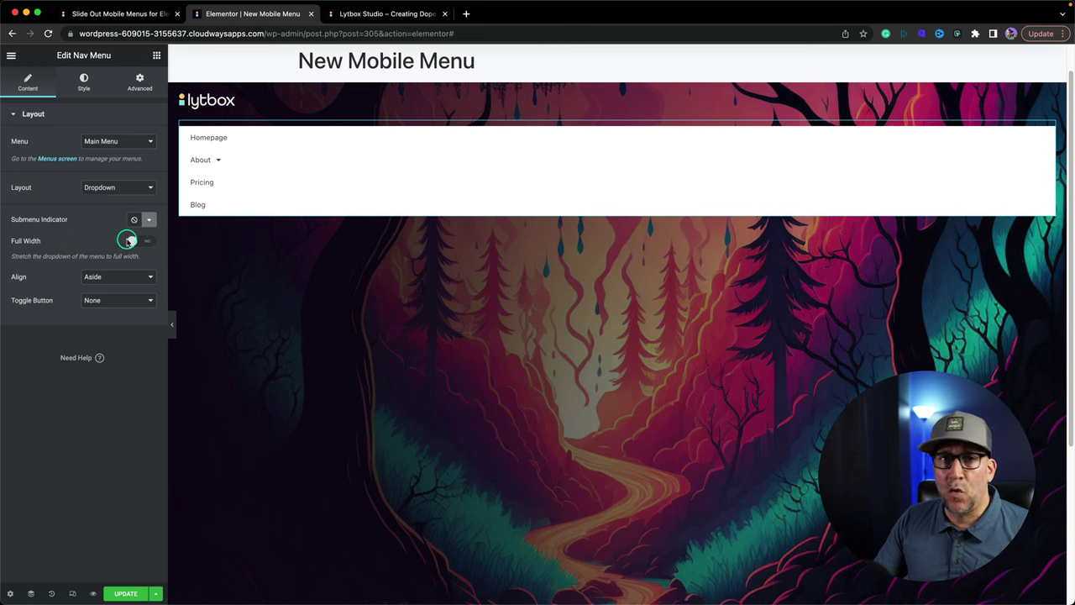
{"action": "left_click", "coordinate": [80, 82]}
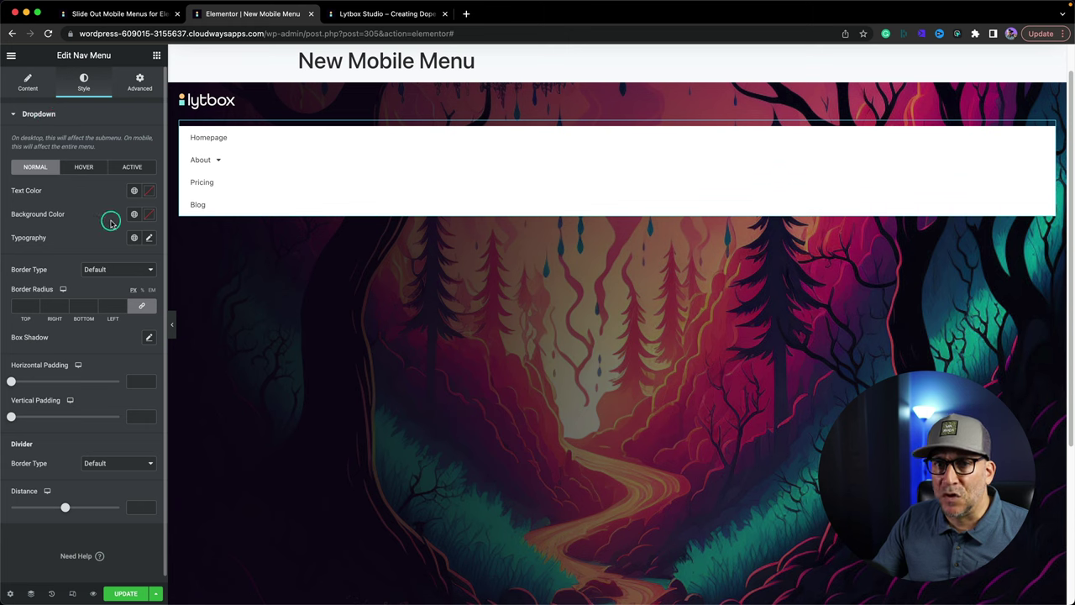
Step: Make the dropdown background colour fully transparent for the Normal and Hover states
{"action": "left_click", "coordinate": [148, 214]}
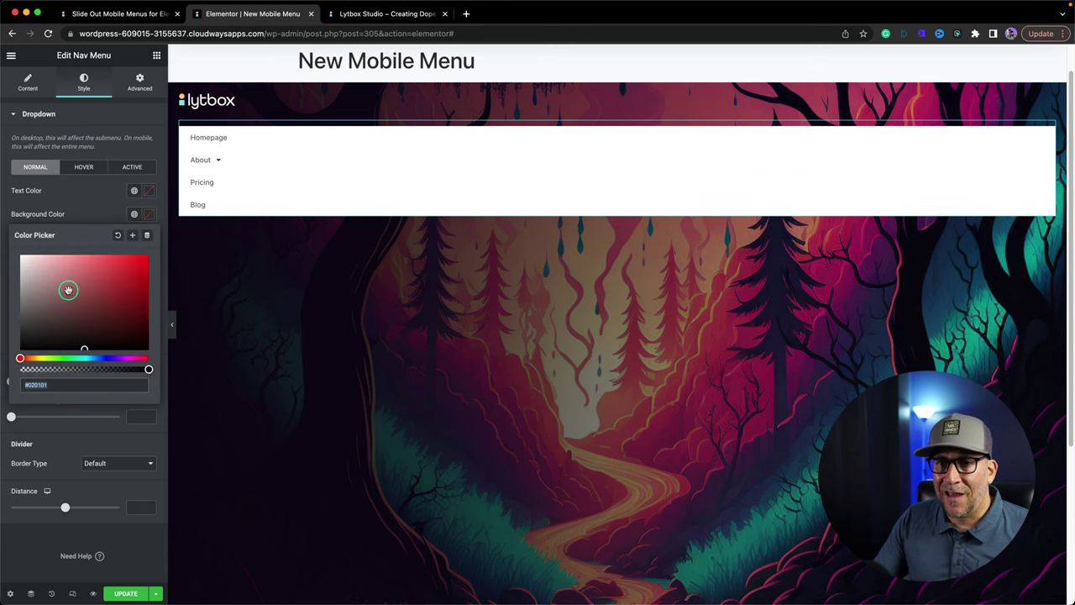
{"action": "left_click_drag", "start_coordinate": [149, 368], "coordinate": [4, 363]}
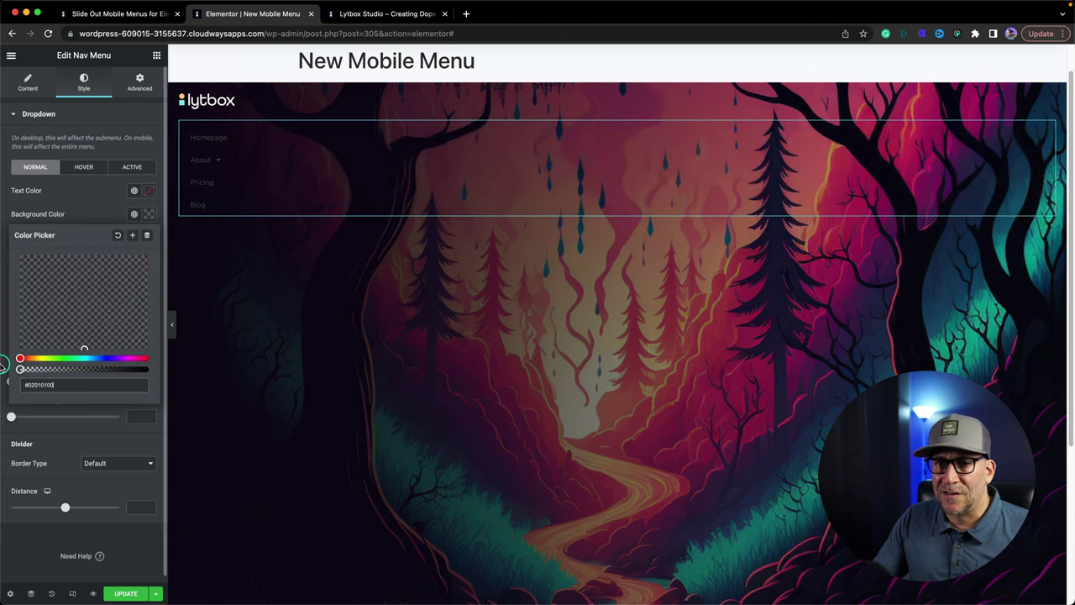
{"action": "left_click", "coordinate": [70, 211]}
{"action": "left_click", "coordinate": [92, 209]}
{"action": "left_click", "coordinate": [84, 167]}
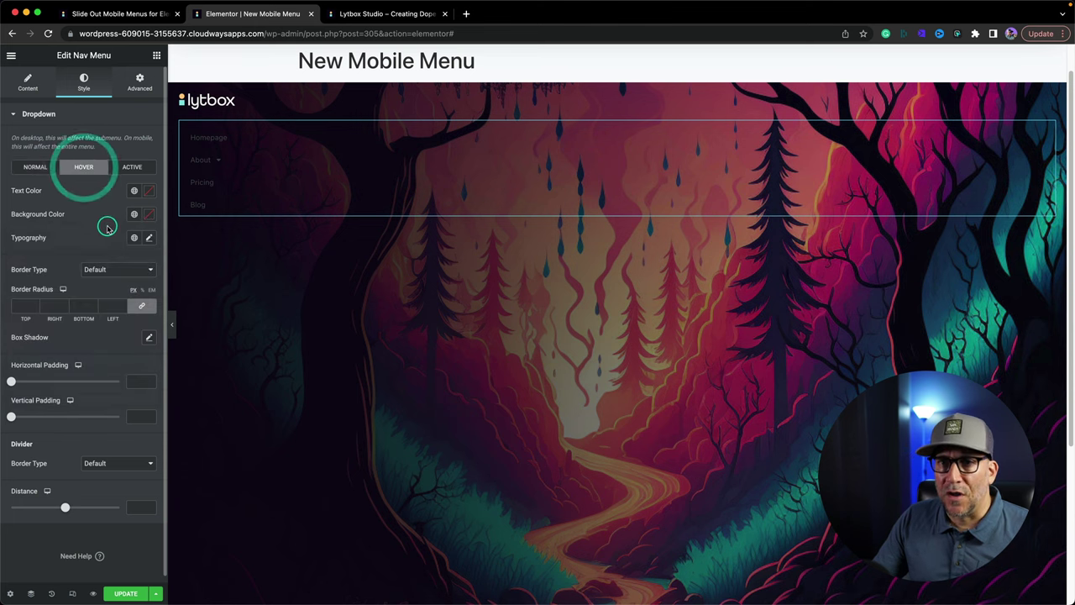
{"action": "left_click", "coordinate": [145, 213]}
{"action": "left_click_drag", "start_coordinate": [147, 369], "coordinate": [4, 349]}
{"action": "left_click", "coordinate": [75, 201]}
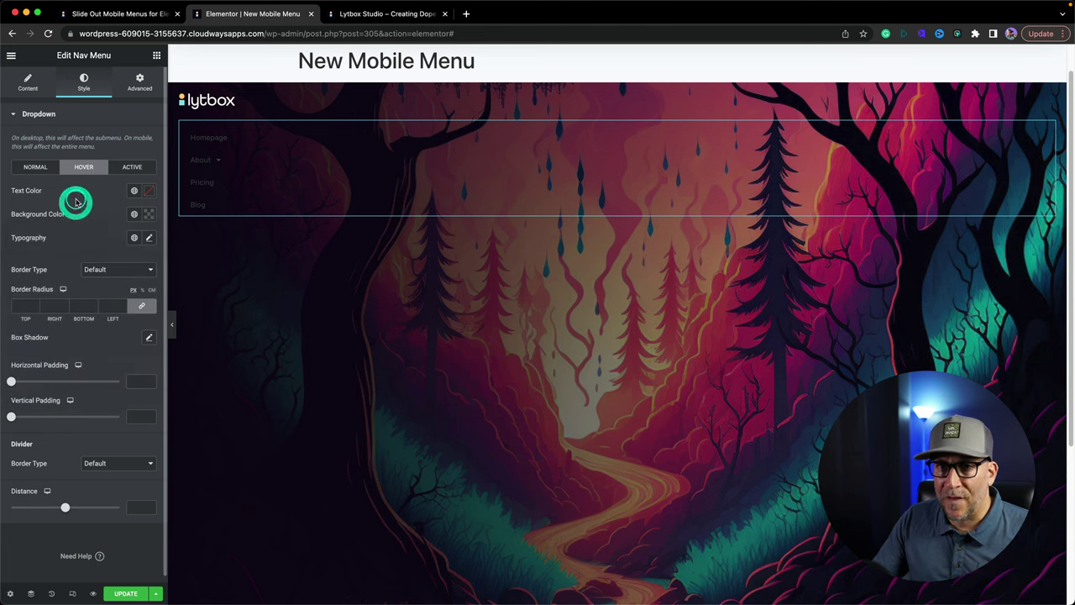
Step: Make the dropdown's Active state background transparent too
{"action": "left_click", "coordinate": [126, 166]}
{"action": "left_click", "coordinate": [147, 213]}
{"action": "left_click_drag", "start_coordinate": [147, 369], "coordinate": [6, 361]}
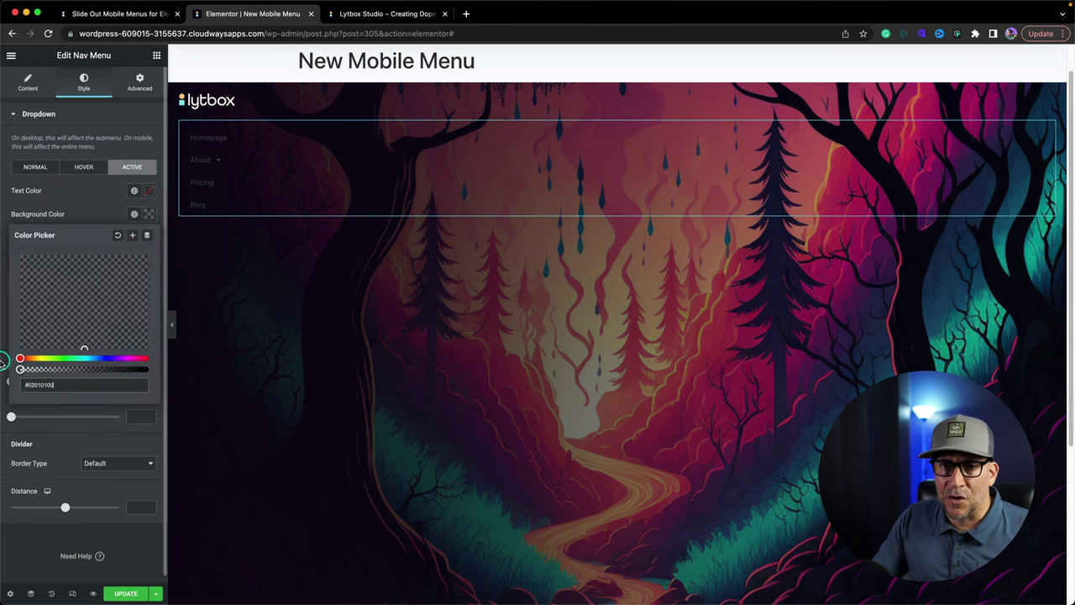
{"action": "left_click", "coordinate": [77, 200]}
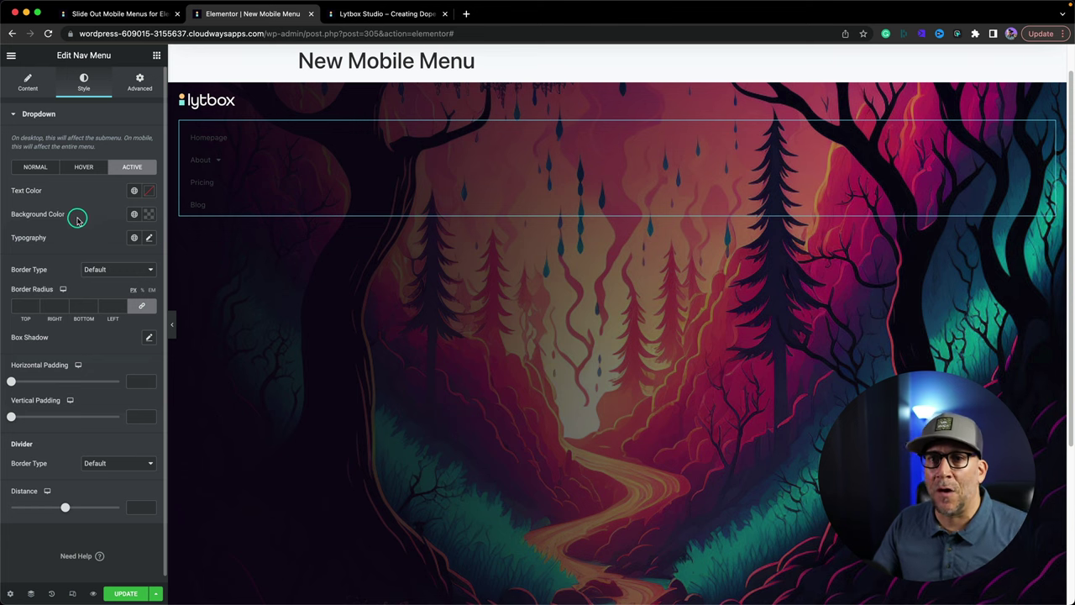
{"action": "left_click", "coordinate": [52, 222]}
{"action": "scroll", "coordinate": [53, 223], "scroll_direction": "down", "scroll_amount": 1}
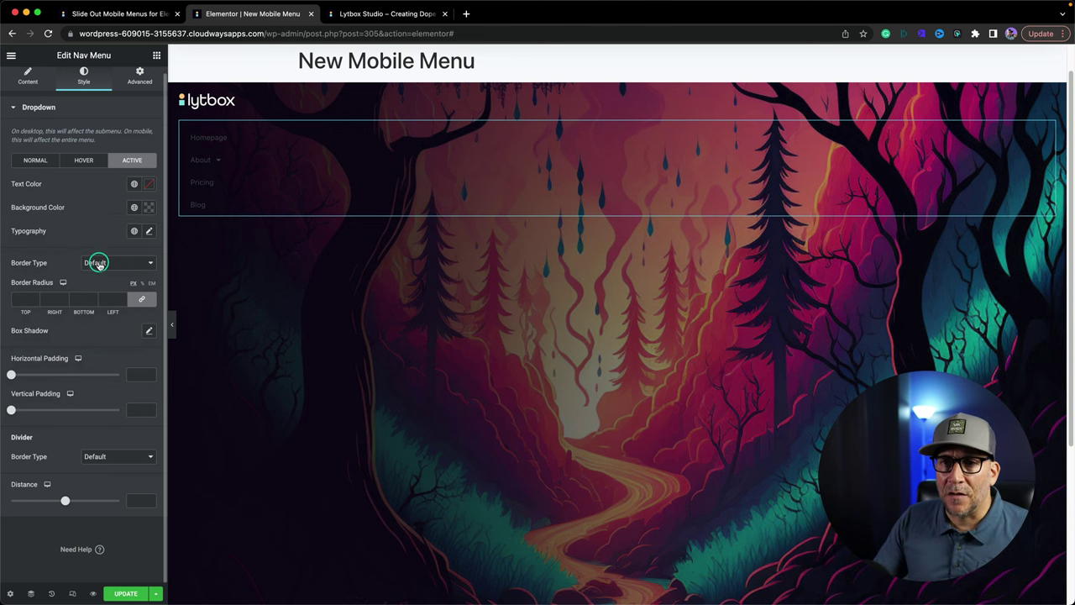
{"action": "scroll", "coordinate": [95, 235], "scroll_direction": "up", "scroll_amount": 1}
Step: Set the menu text colour to white and typography to the Small Titles global font
{"action": "left_click", "coordinate": [34, 167]}
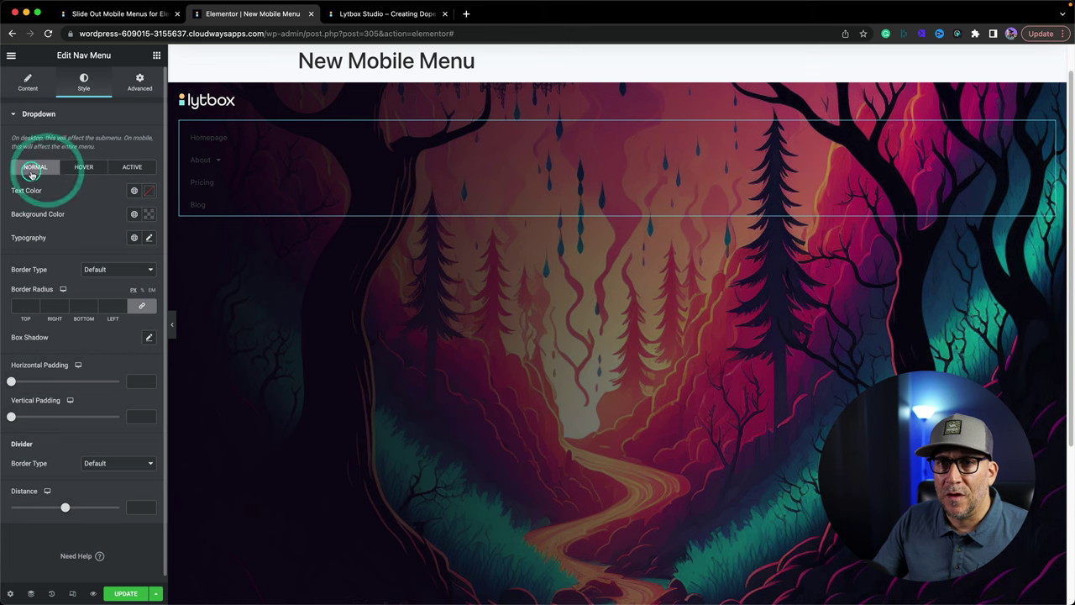
{"action": "left_click", "coordinate": [134, 191]}
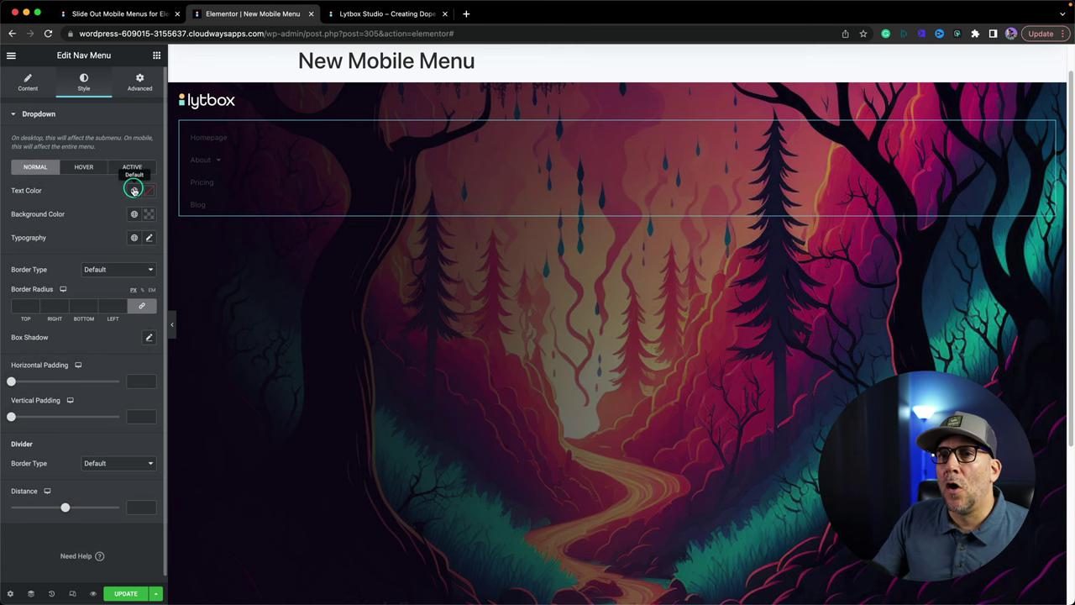
{"action": "scroll", "coordinate": [71, 346], "scroll_direction": "down", "scroll_amount": 3}
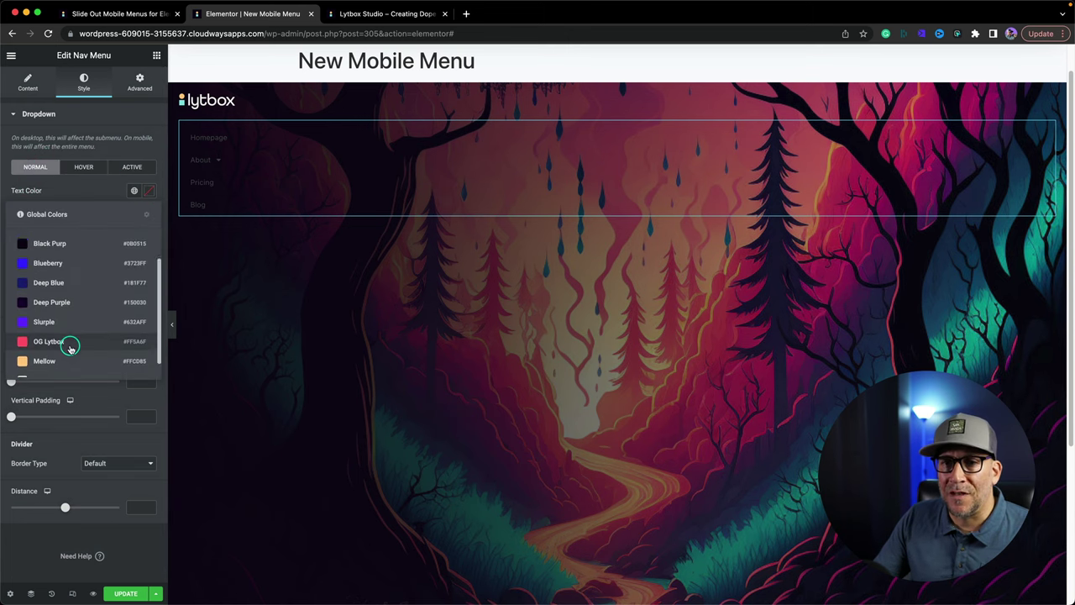
{"action": "left_click", "coordinate": [58, 362]}
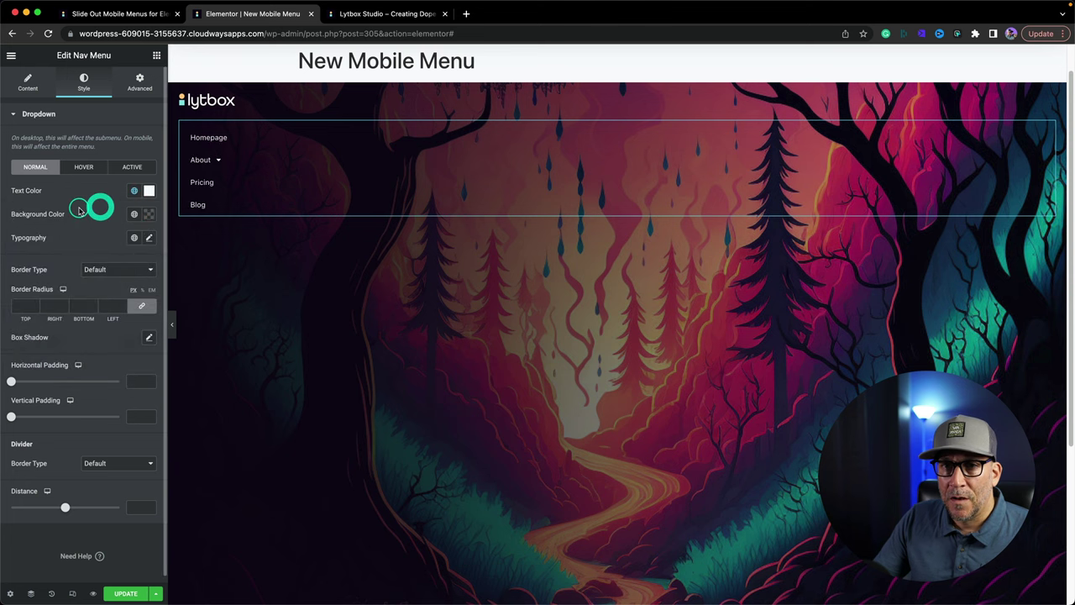
{"action": "scroll", "coordinate": [84, 194], "scroll_direction": "down", "scroll_amount": 1}
{"action": "left_click", "coordinate": [133, 230]}
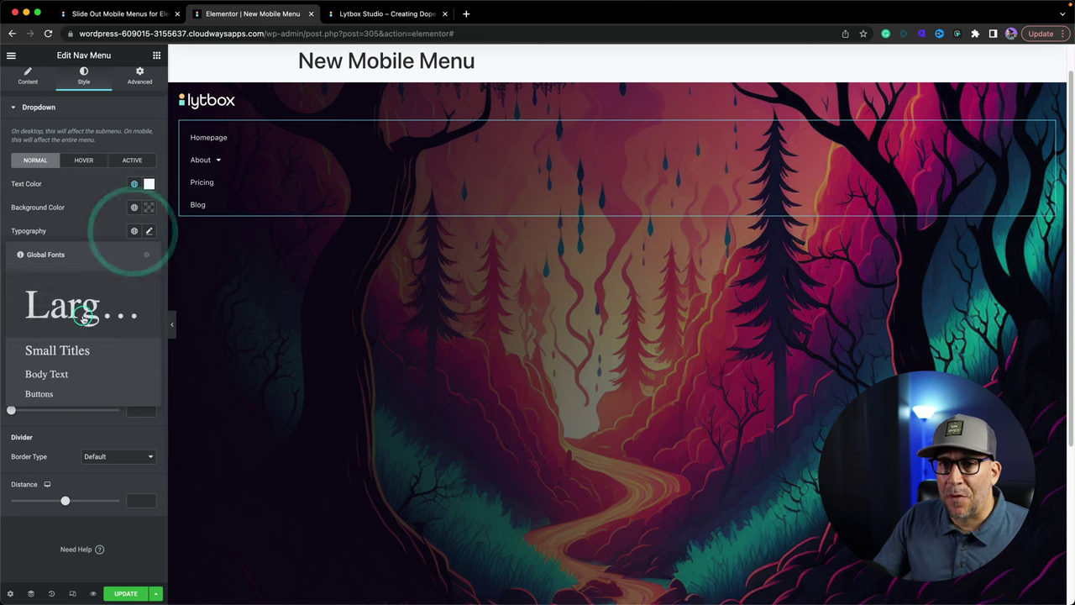
{"action": "left_click", "coordinate": [74, 348]}
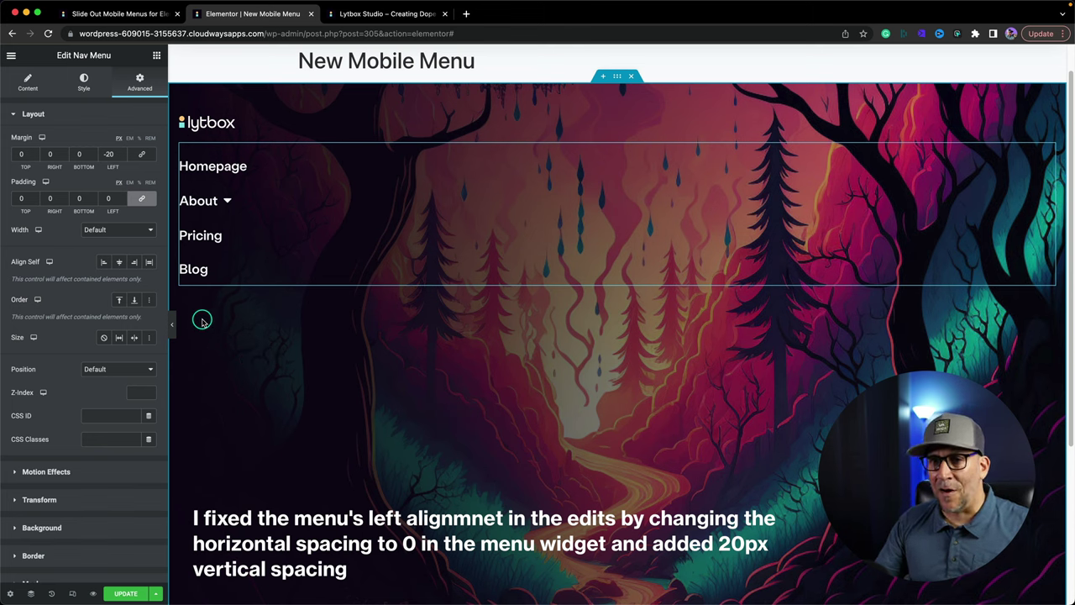
Step: Add a Get Started button below the Blog menu item
{"action": "left_click", "coordinate": [156, 55]}
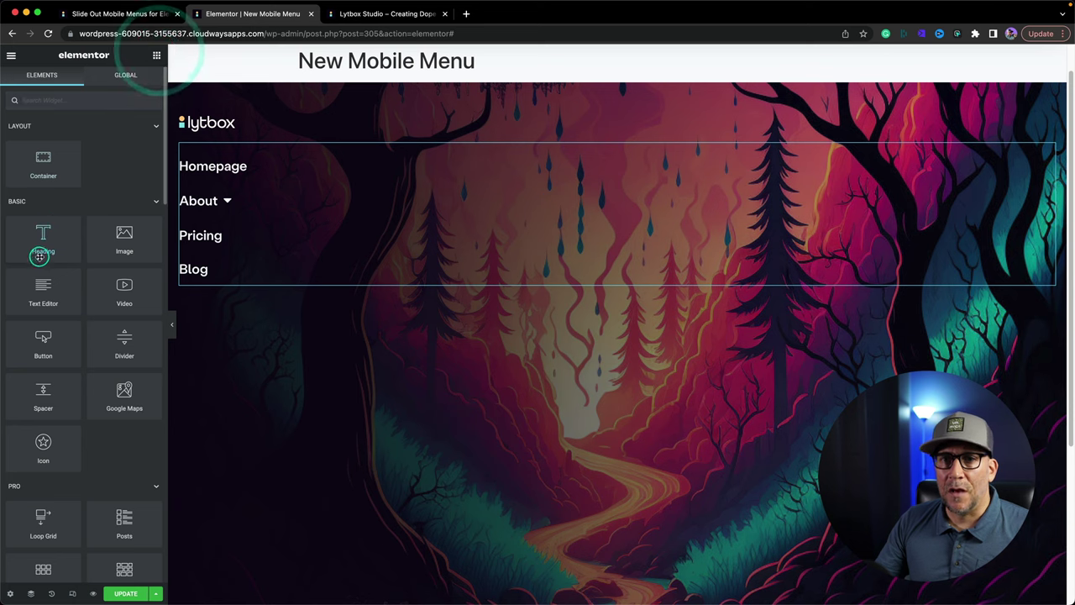
{"action": "left_click_drag", "start_coordinate": [53, 344], "coordinate": [240, 283]}
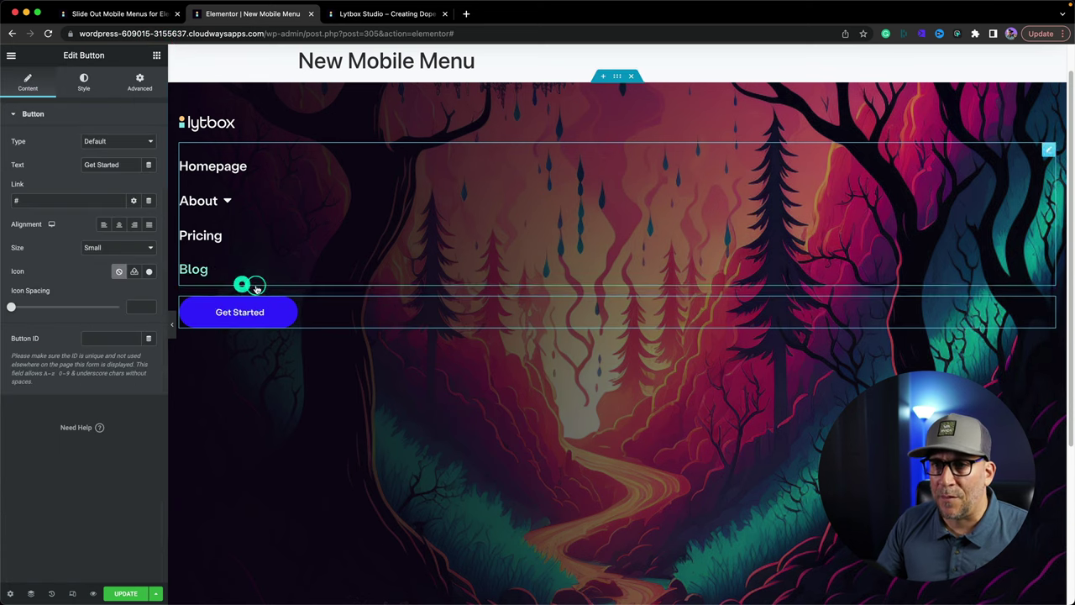
{"action": "left_click", "coordinate": [263, 316]}
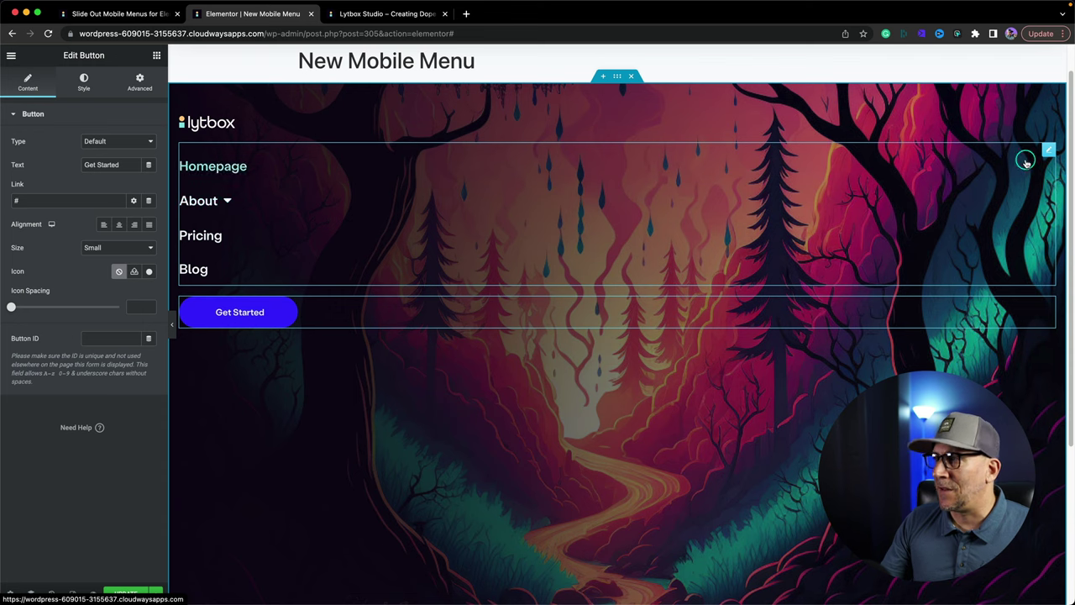
Step: Unlink the nav menu's padding sides and raise its bottom padding to 40
{"action": "left_click", "coordinate": [1050, 151]}
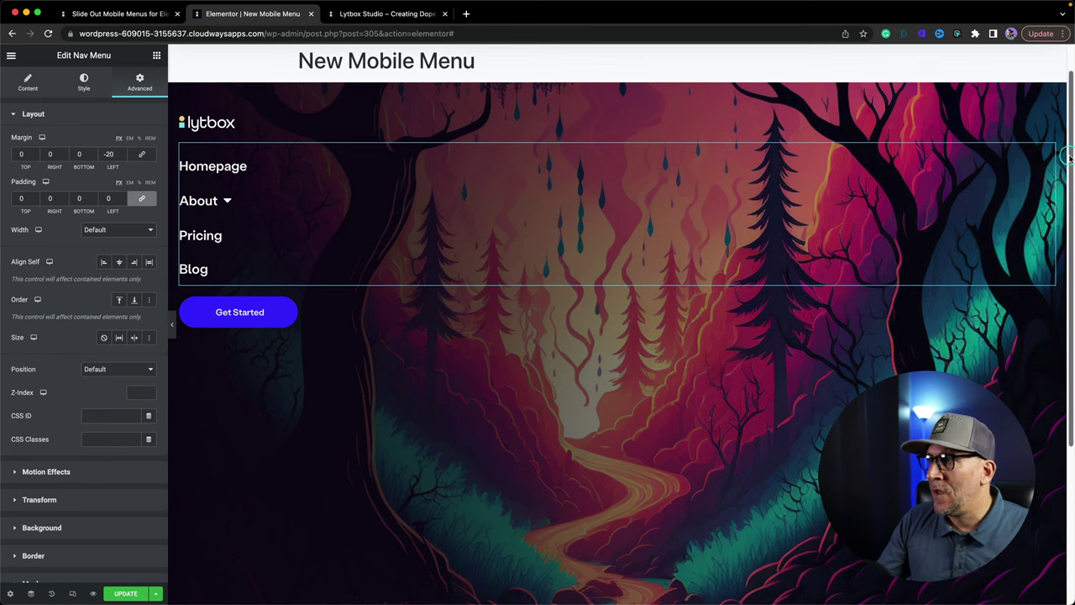
{"action": "left_click", "coordinate": [94, 199]}
{"action": "left_click", "coordinate": [94, 199]}
{"action": "left_click", "coordinate": [135, 200]}
{"action": "left_click", "coordinate": [94, 198]}
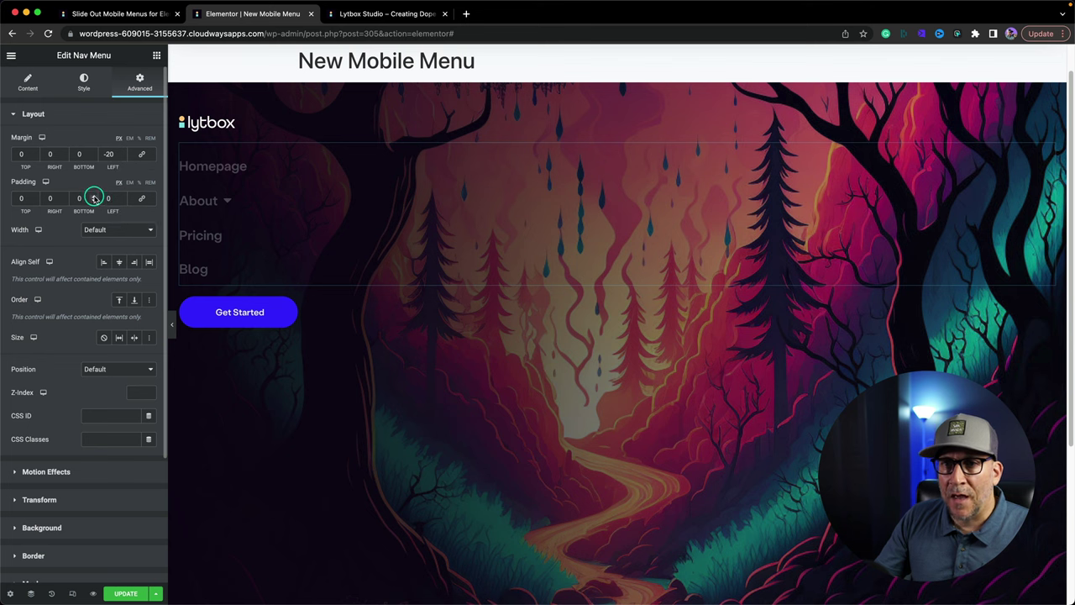
{"action": "left_click", "coordinate": [94, 199]}
{"action": "left_click", "coordinate": [94, 199]}
{"action": "left_click", "coordinate": [94, 198]}
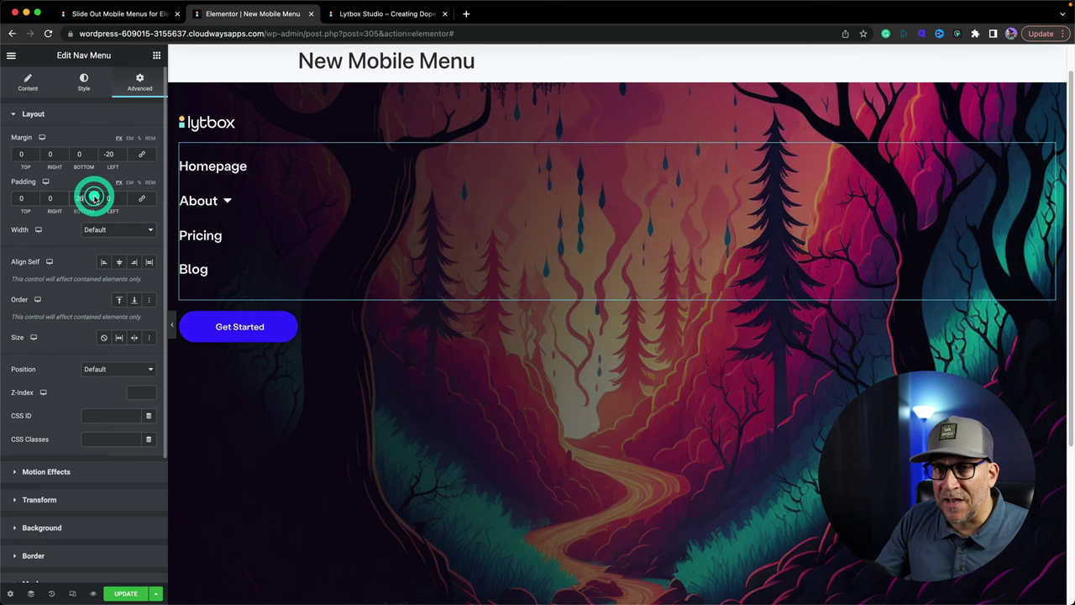
{"action": "left_click", "coordinate": [94, 198]}
{"action": "left_click", "coordinate": [94, 199]}
{"action": "left_click", "coordinate": [94, 198]}
{"action": "left_click", "coordinate": [94, 198]}
{"action": "left_click", "coordinate": [94, 198]}
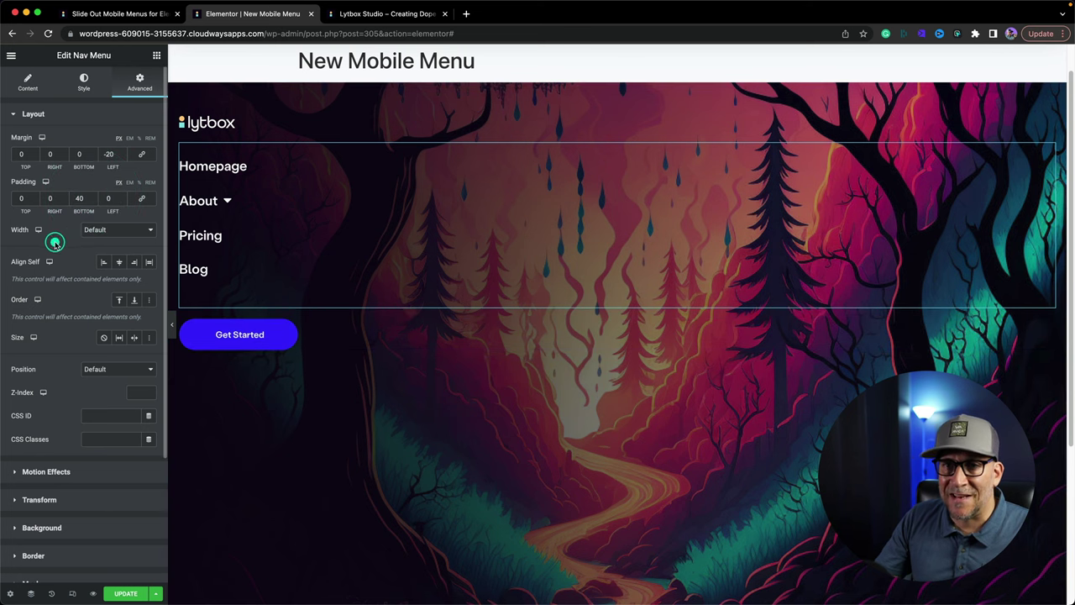
{"action": "left_click", "coordinate": [152, 55]}
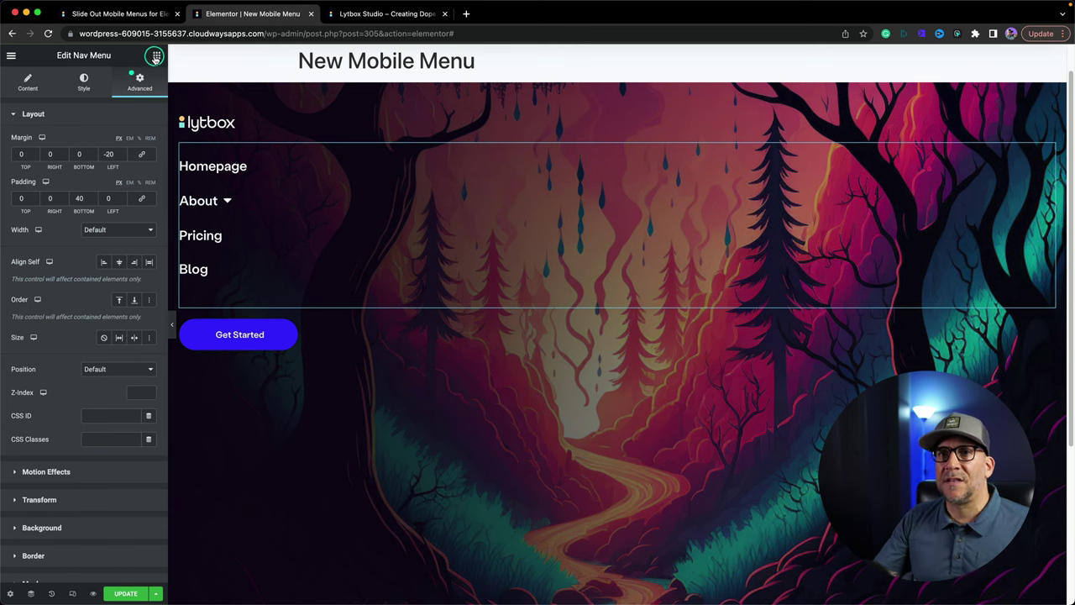
{"action": "left_click", "coordinate": [102, 98]}
Step: Add a Social Icons widget below the Get Started button and align it left
{"action": "type", "text": "soc"}
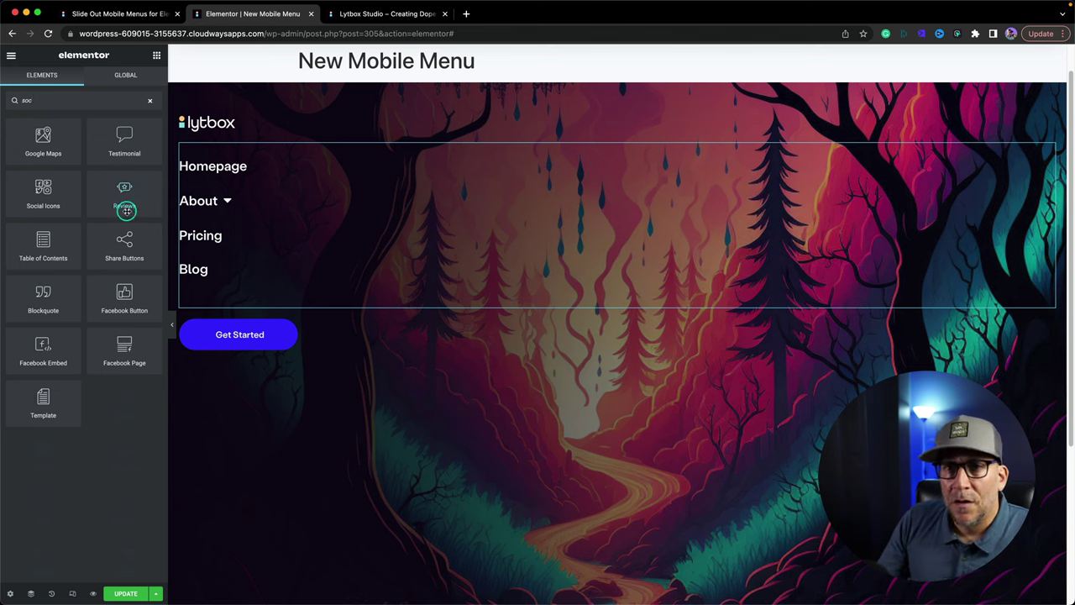
{"action": "left_click_drag", "start_coordinate": [138, 225], "coordinate": [228, 344]}
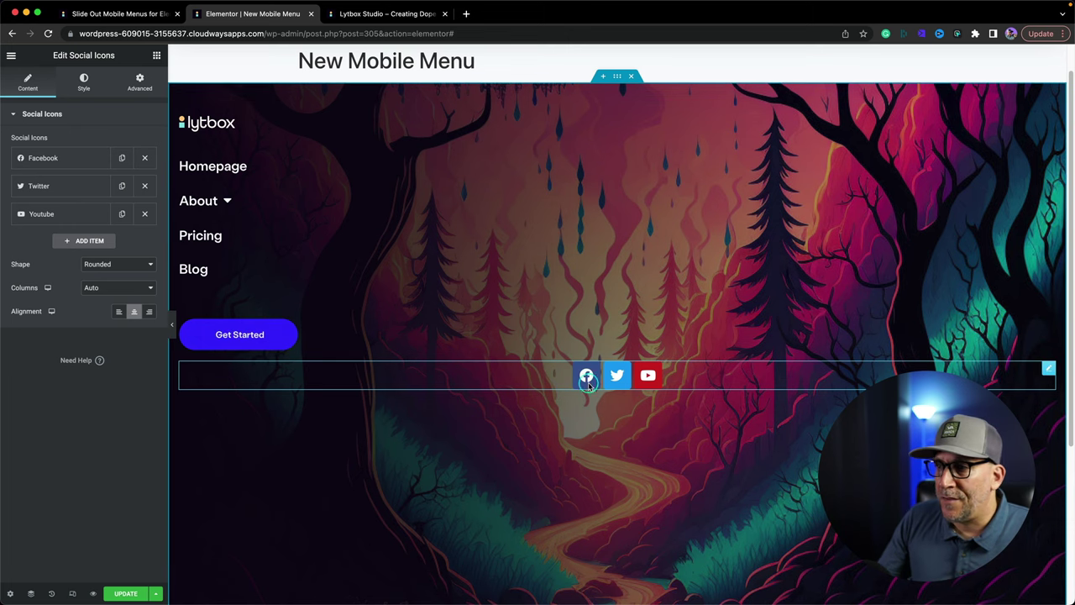
{"action": "left_click", "coordinate": [720, 378]}
{"action": "left_click", "coordinate": [118, 311]}
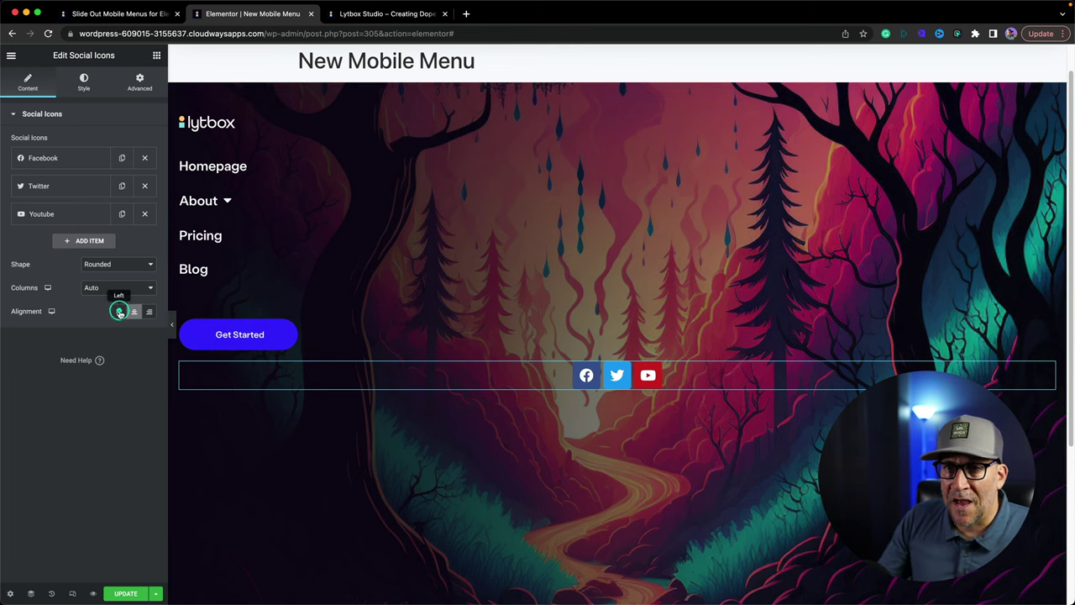
{"action": "left_click", "coordinate": [303, 377]}
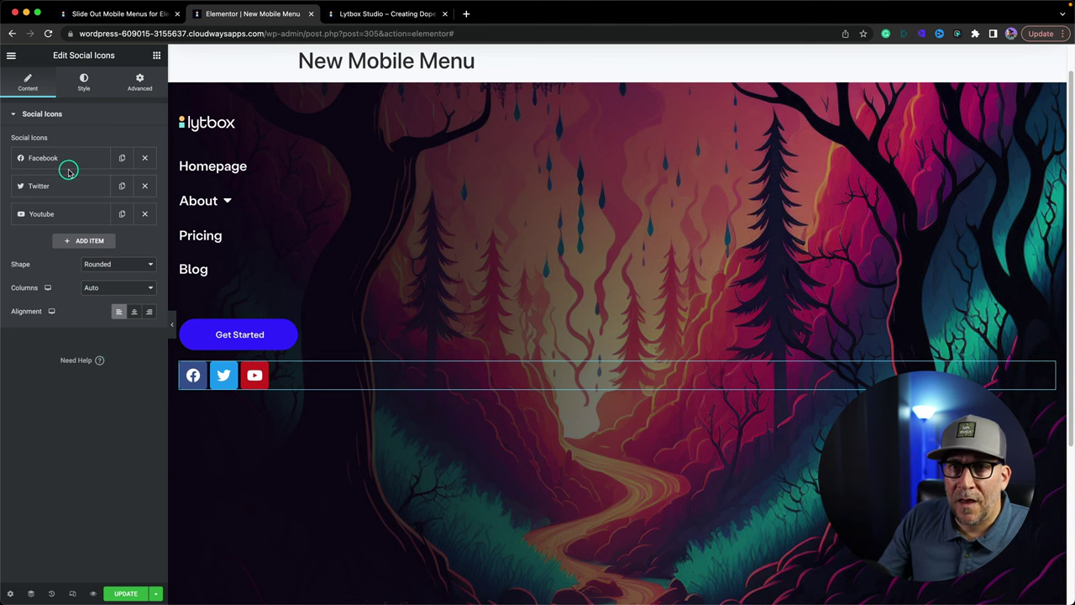
Step: Remove the Twitter icon and choose a different shape for the social icons
{"action": "left_click", "coordinate": [141, 191]}
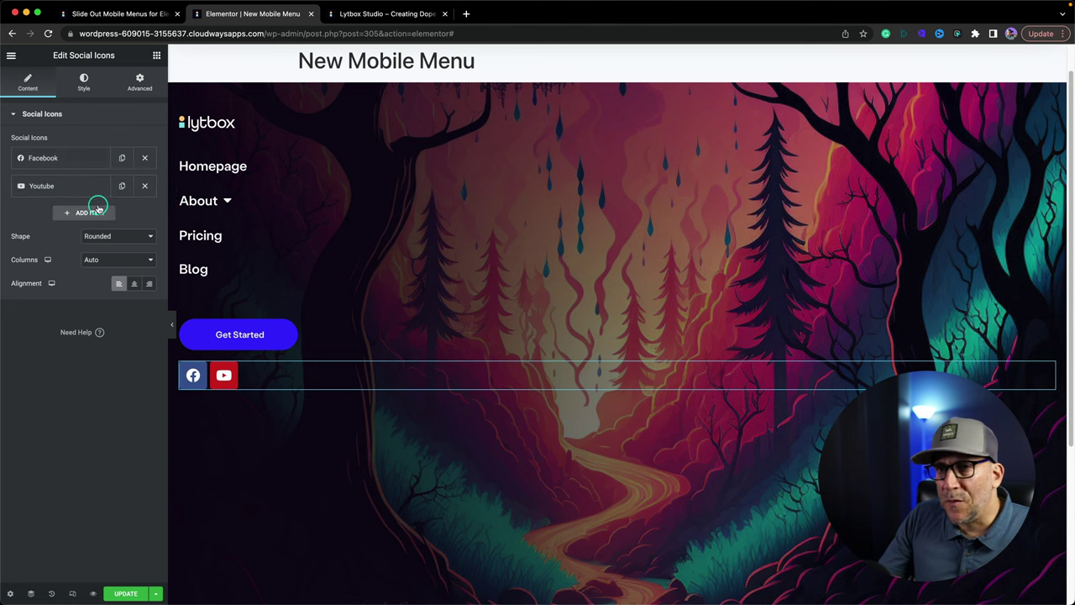
{"action": "left_click", "coordinate": [96, 235]}
{"action": "left_click", "coordinate": [99, 254]}
{"action": "left_click", "coordinate": [82, 82]}
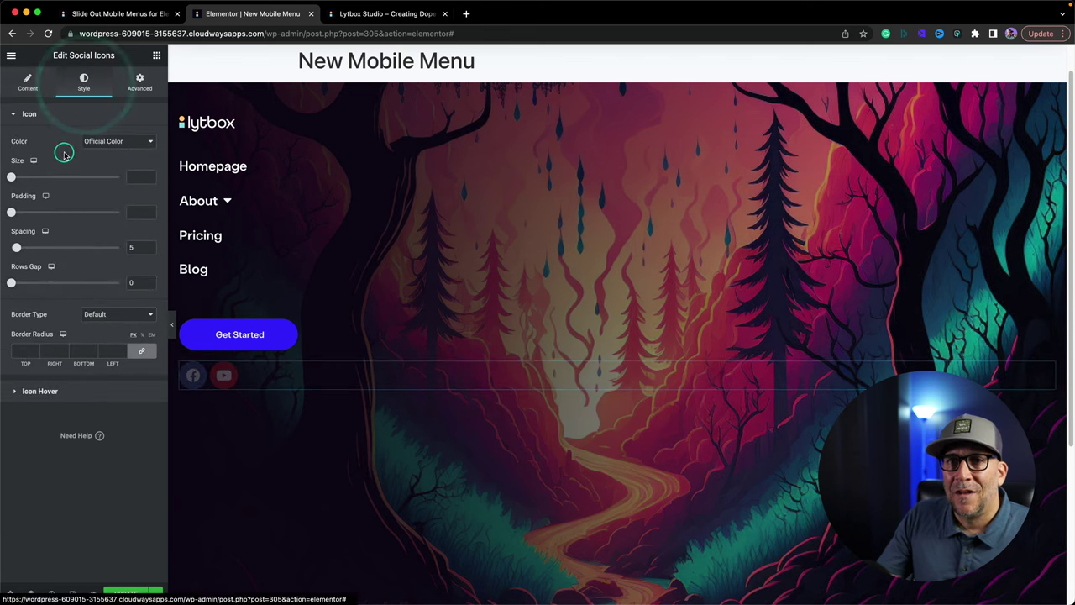
Step: Give the social icons custom colours with a mostly transparent primary colour
{"action": "left_click", "coordinate": [99, 141]}
{"action": "left_click", "coordinate": [105, 151]}
{"action": "left_click_drag", "start_coordinate": [11, 223], "coordinate": [15, 223]}
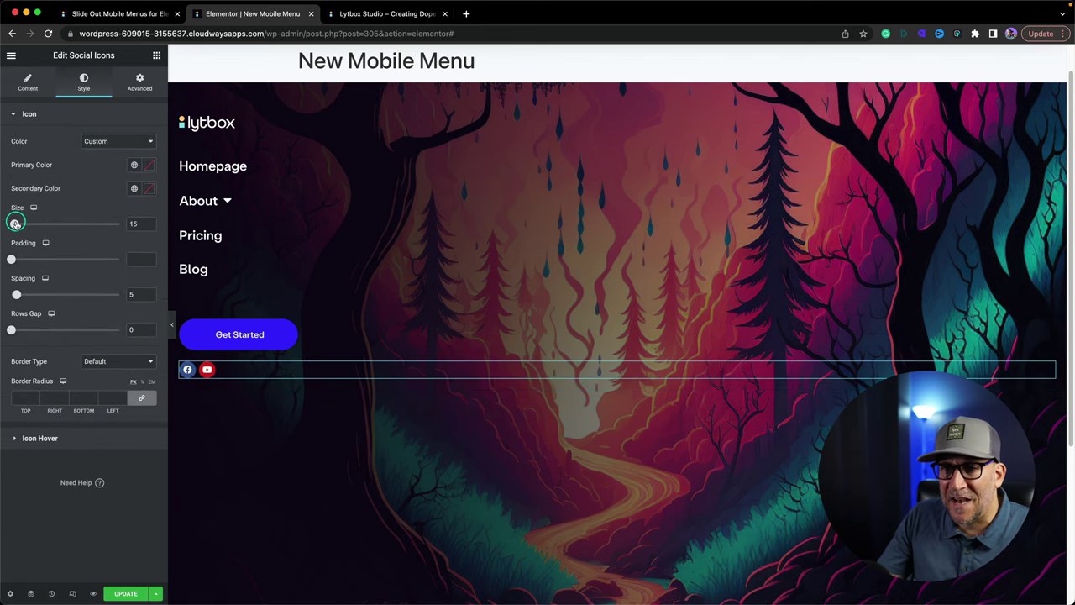
{"action": "left_click", "coordinate": [150, 222]}
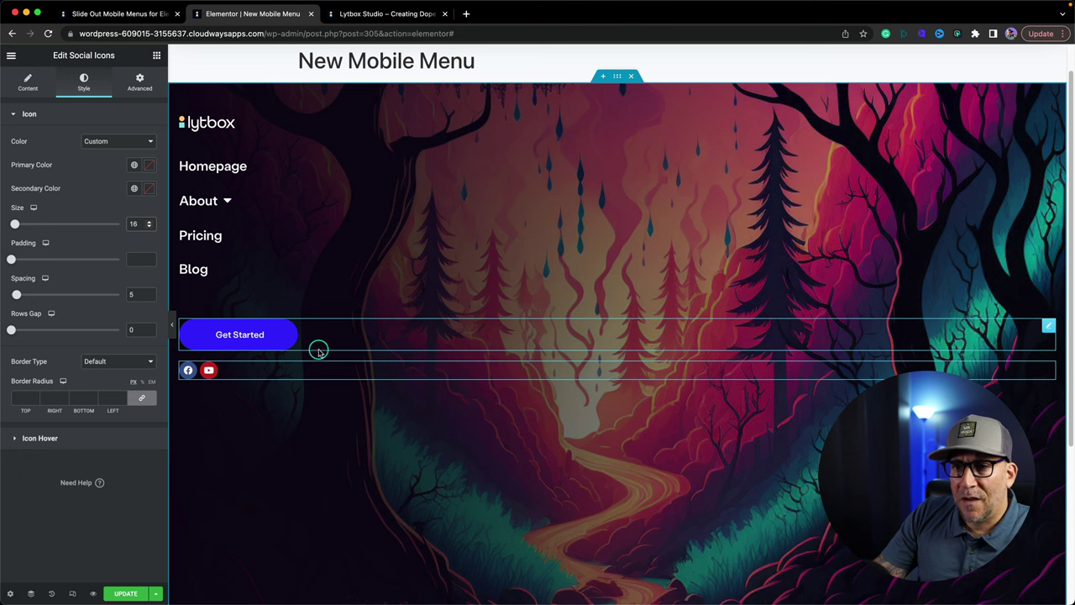
{"action": "left_click", "coordinate": [104, 141]}
{"action": "left_click", "coordinate": [100, 142]}
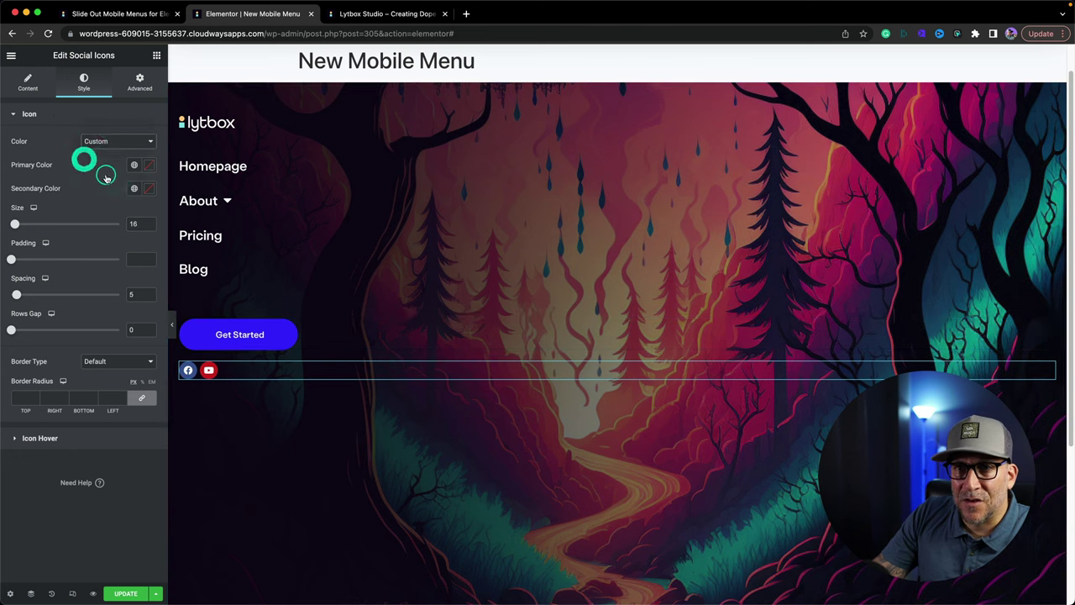
{"action": "left_click", "coordinate": [147, 168]}
{"action": "left_click_drag", "start_coordinate": [145, 319], "coordinate": [4, 309]}
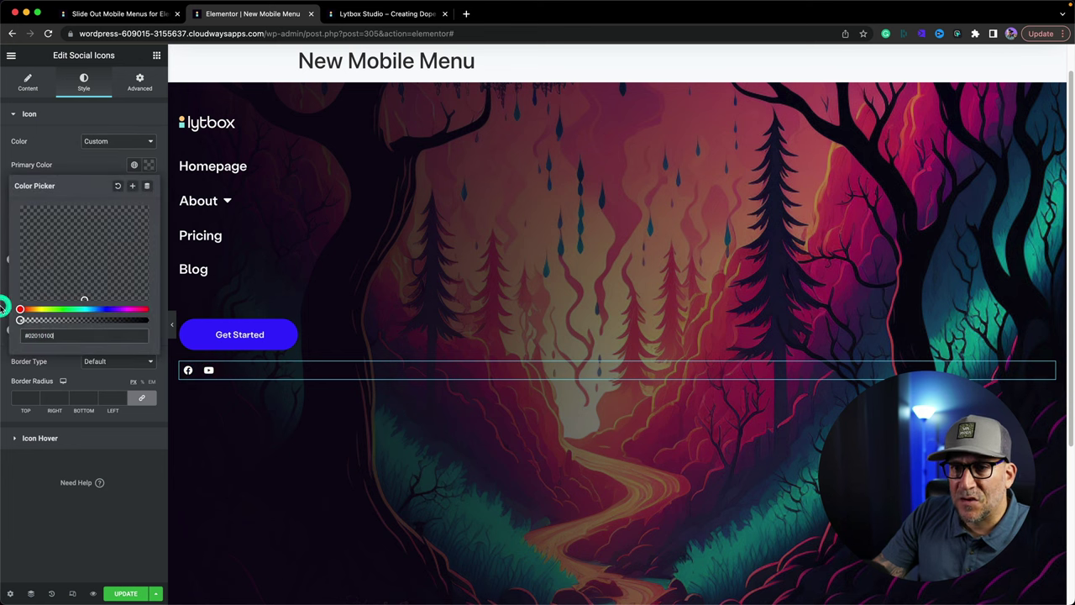
{"action": "left_click", "coordinate": [71, 160]}
Step: Remove the icon padding and set icon spacing to 20 and size to 20
{"action": "left_click", "coordinate": [19, 259]}
{"action": "left_click_drag", "start_coordinate": [19, 260], "coordinate": [3, 261]}
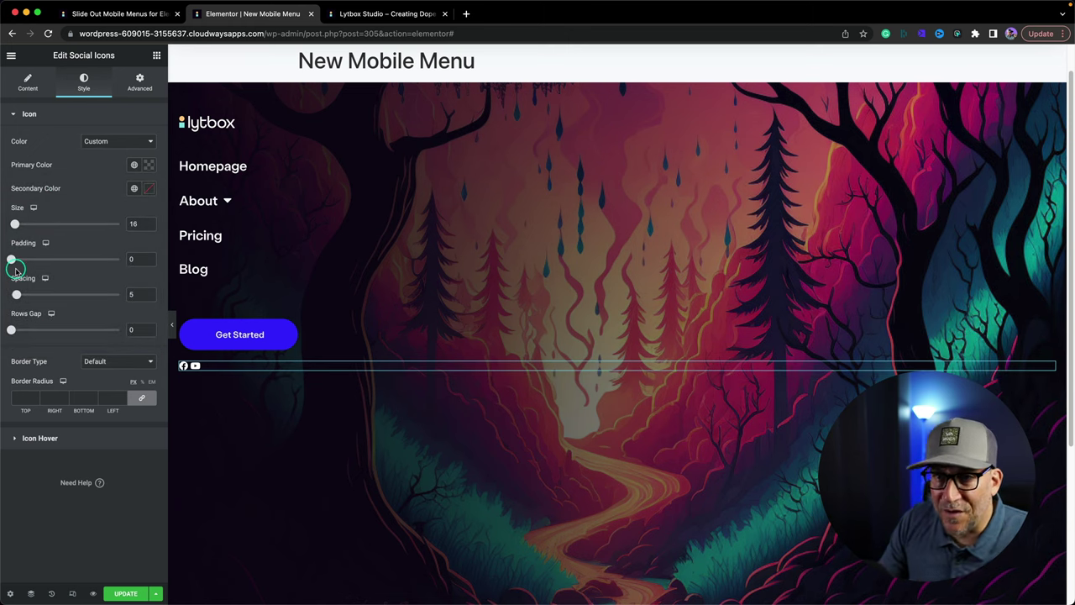
{"action": "left_click_drag", "start_coordinate": [14, 289], "coordinate": [22, 294]}
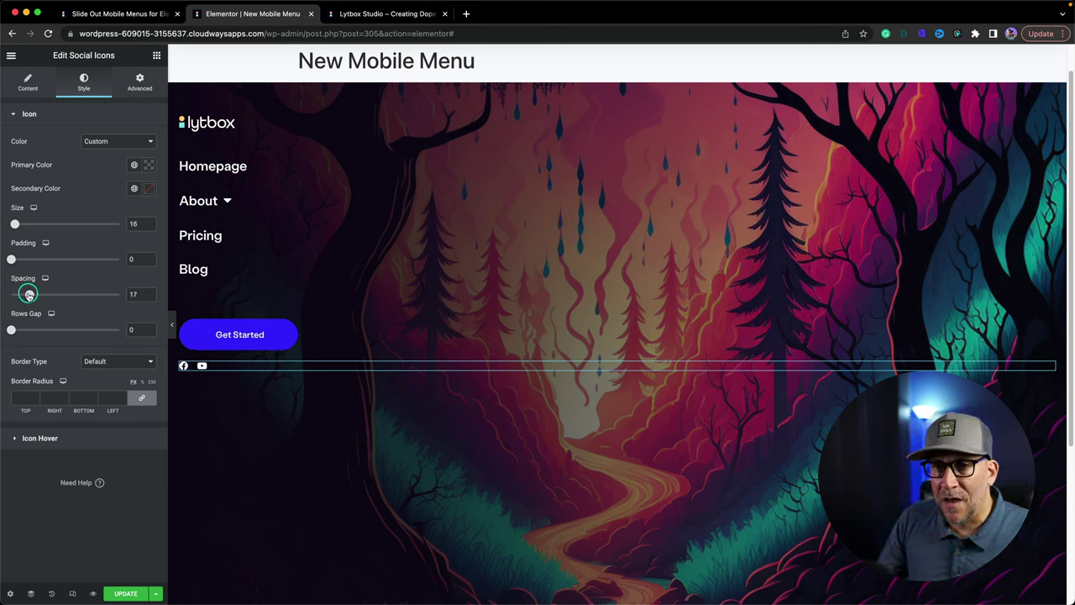
{"action": "left_click_drag", "start_coordinate": [31, 294], "coordinate": [33, 294]}
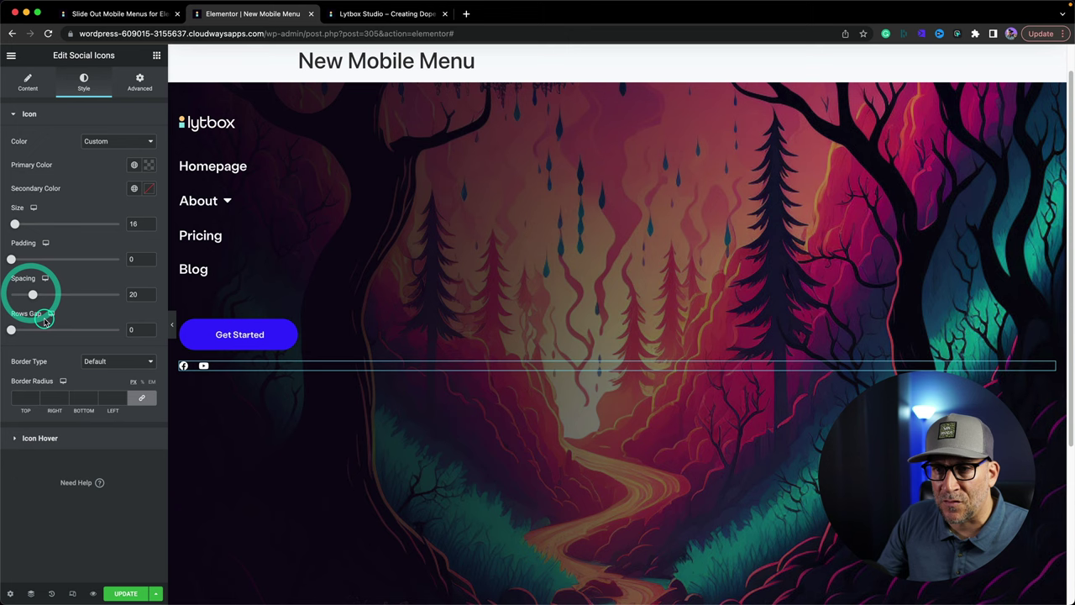
{"action": "left_click_drag", "start_coordinate": [15, 224], "coordinate": [17, 223]}
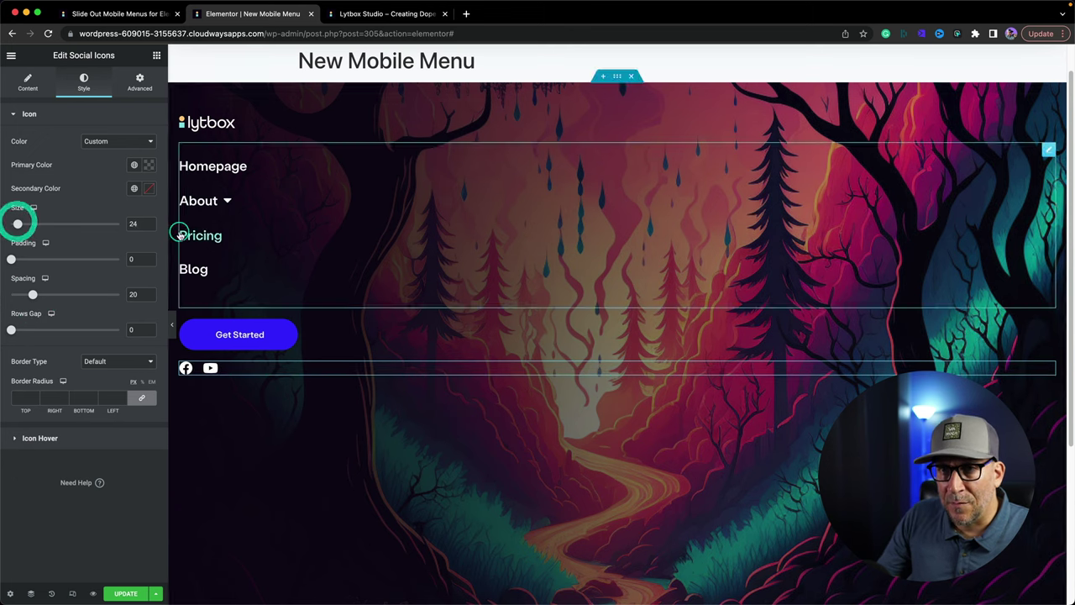
{"action": "left_click", "coordinate": [150, 225]}
{"action": "left_click", "coordinate": [150, 226]}
{"action": "left_click", "coordinate": [149, 227]}
{"action": "left_click", "coordinate": [150, 227]}
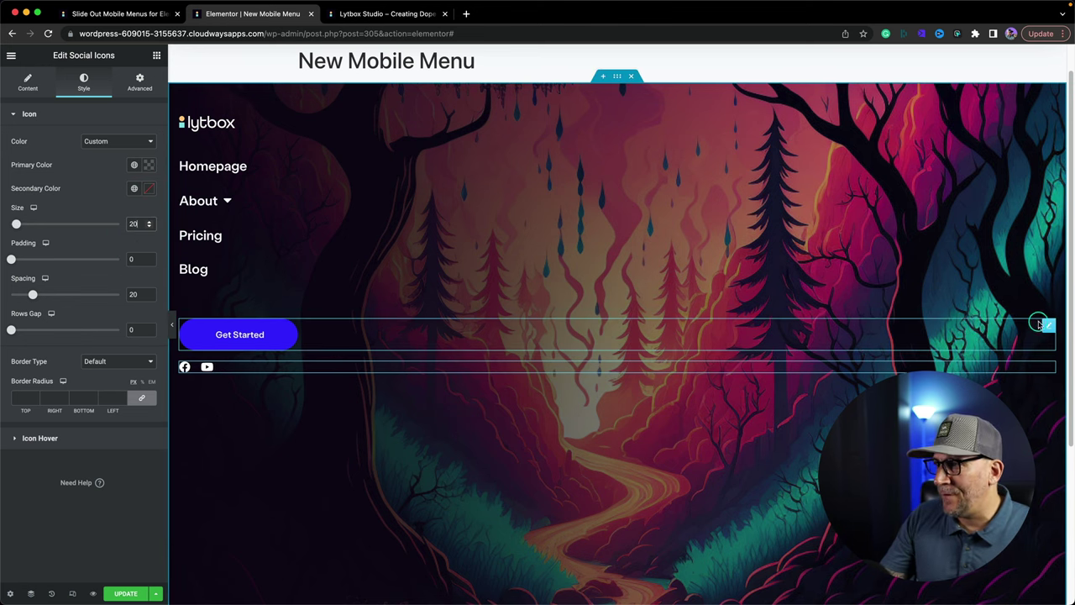
{"action": "left_click", "coordinate": [1046, 323]}
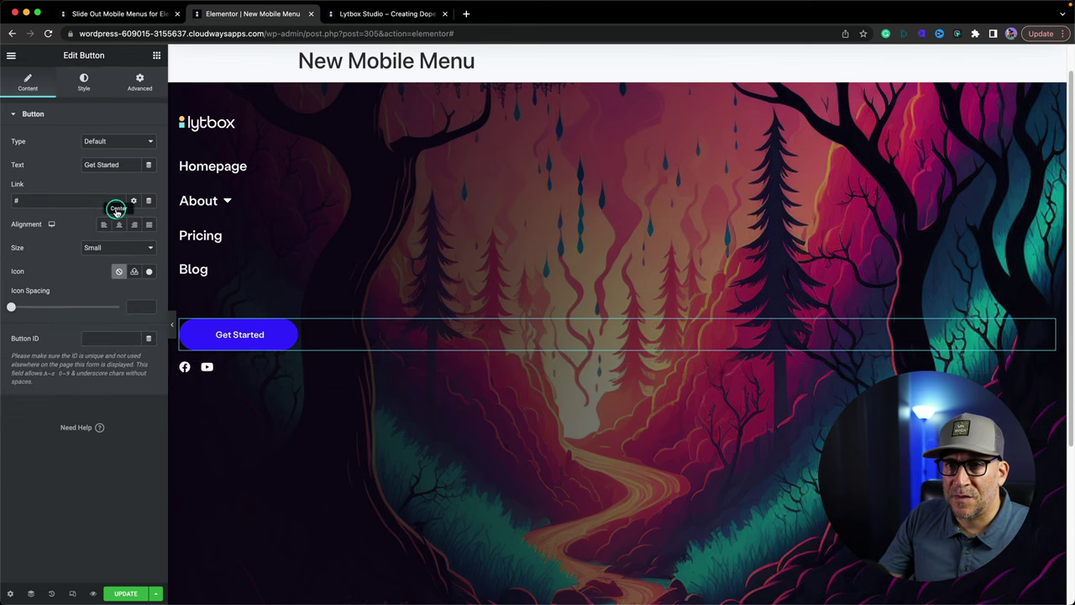
Step: Unlink the Get Started button's padding and set its bottom padding to 40
{"action": "left_click", "coordinate": [136, 81]}
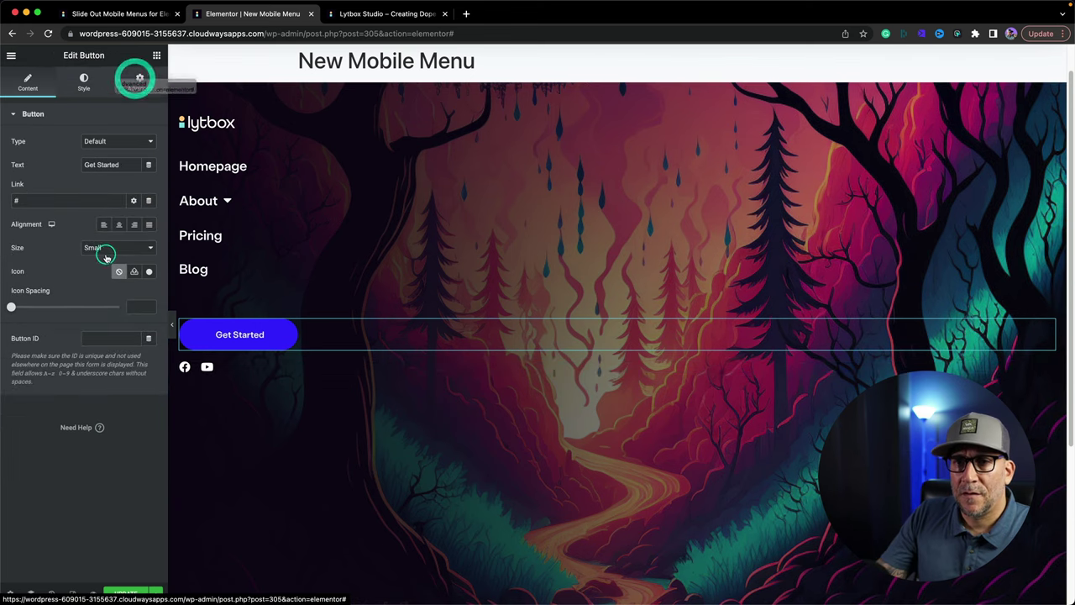
{"action": "left_click", "coordinate": [144, 200]}
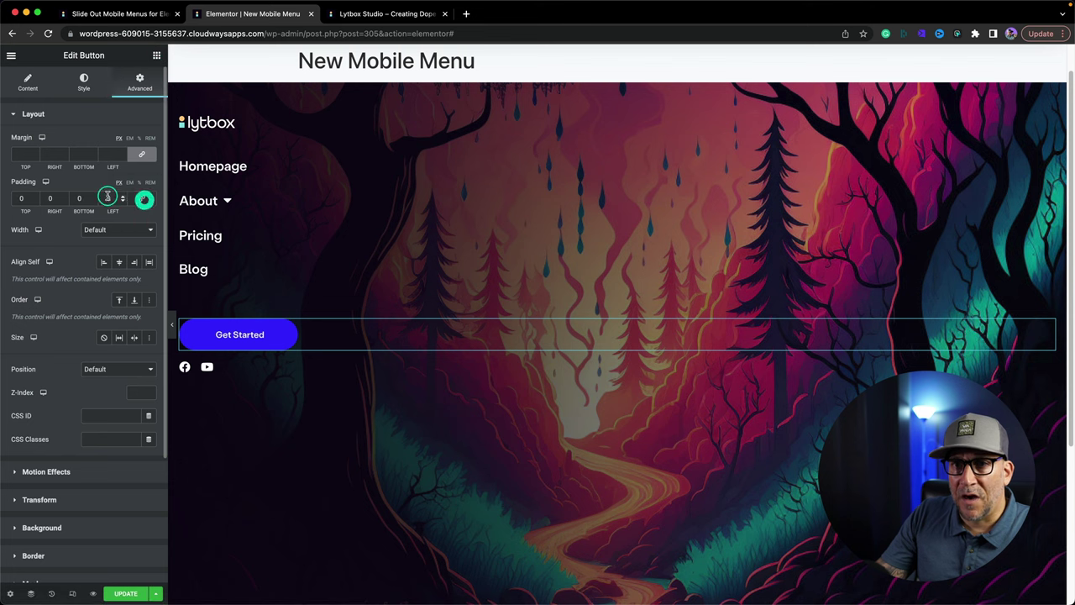
{"action": "left_click", "coordinate": [84, 198]}
{"action": "type", "text": "8"}
{"action": "left_click_drag", "start_coordinate": [94, 197], "coordinate": [95, 198]}
{"action": "left_click", "coordinate": [141, 595]}
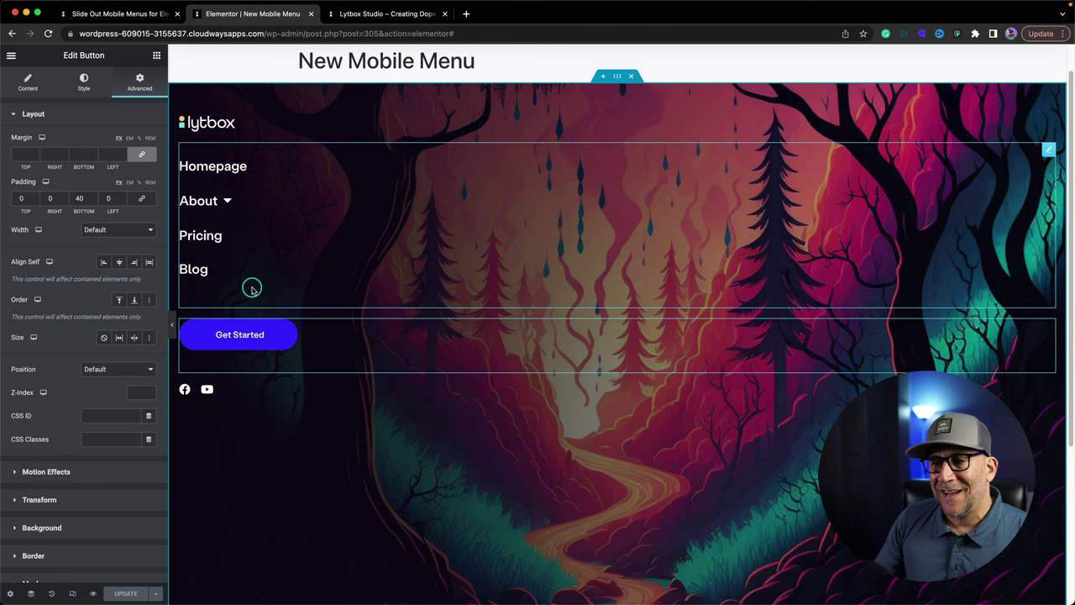
{"action": "left_click", "coordinate": [615, 77]}
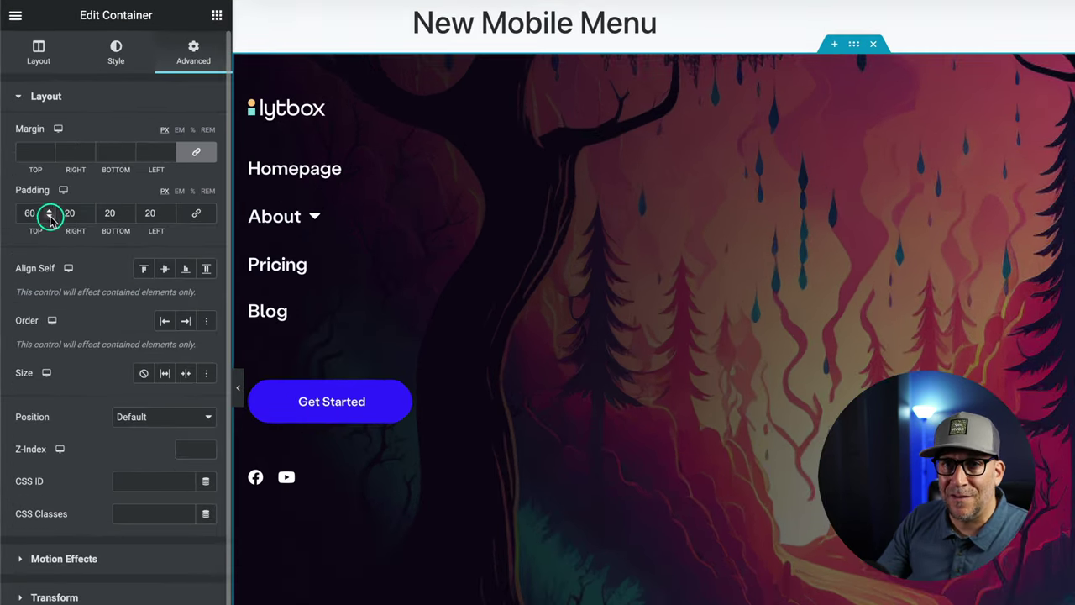
Step: Set the container's top padding to 20 and centre its content vertically and horizontally
{"action": "type", "text": "20"}
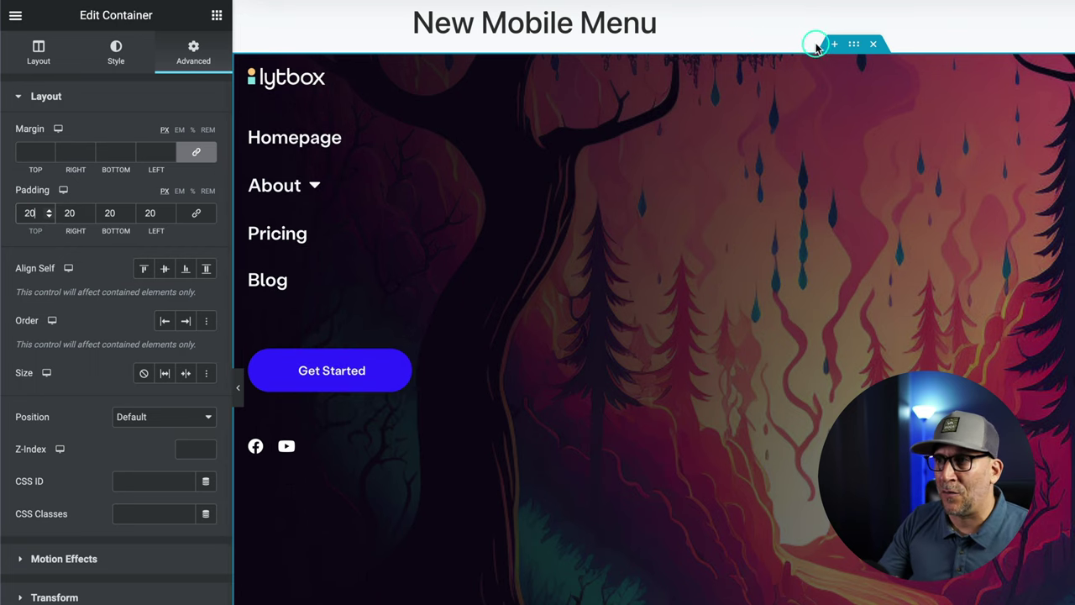
{"action": "left_click", "coordinate": [38, 50]}
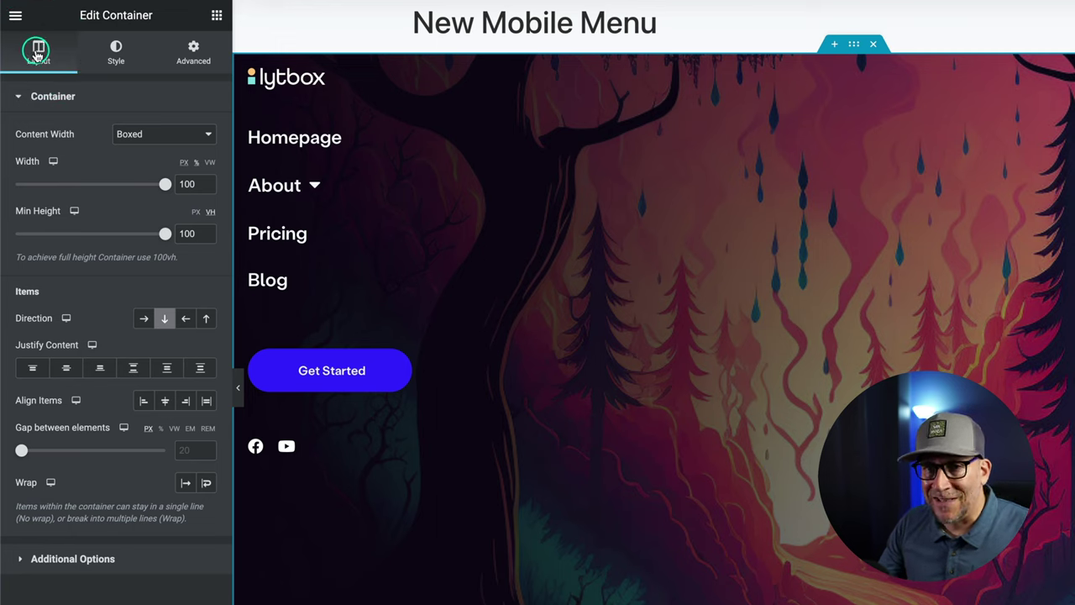
{"action": "left_click", "coordinate": [68, 367]}
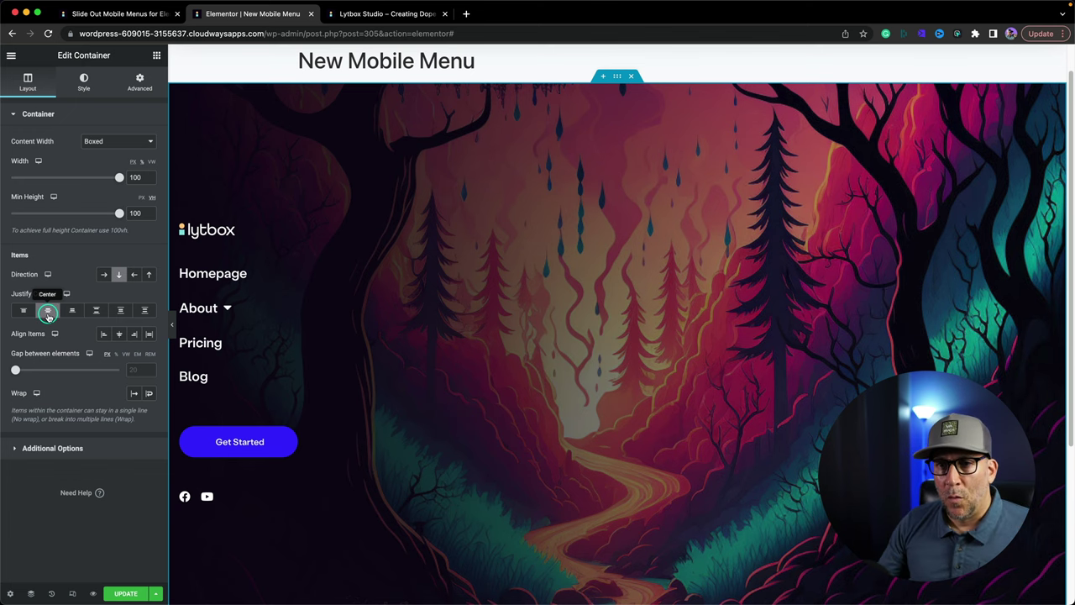
{"action": "left_click", "coordinate": [120, 336]}
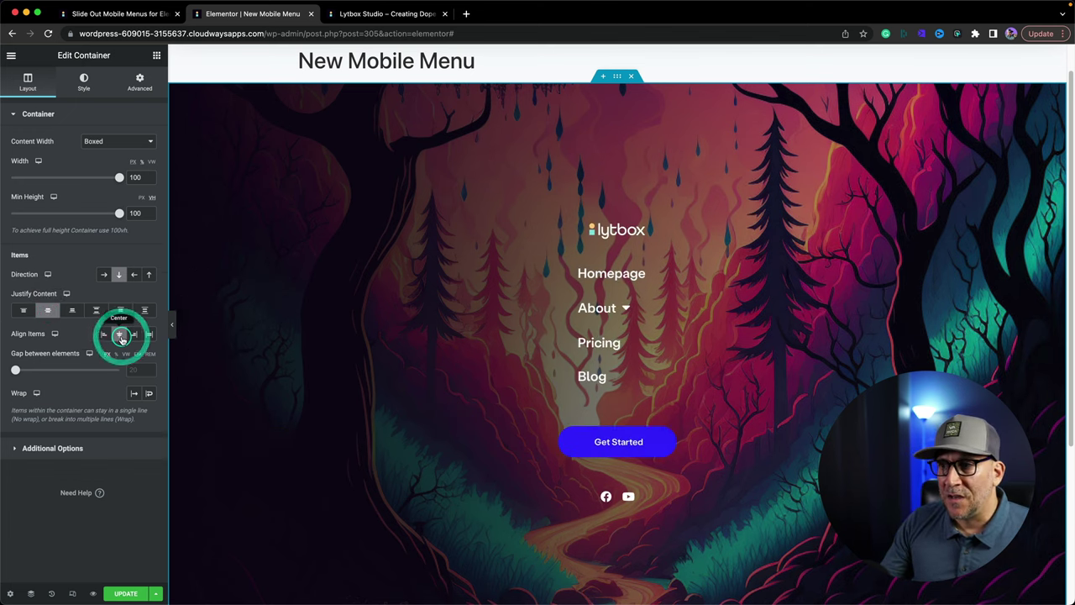
Step: Centre the nav menu within its container and centre its menu links
{"action": "left_click", "coordinate": [648, 257]}
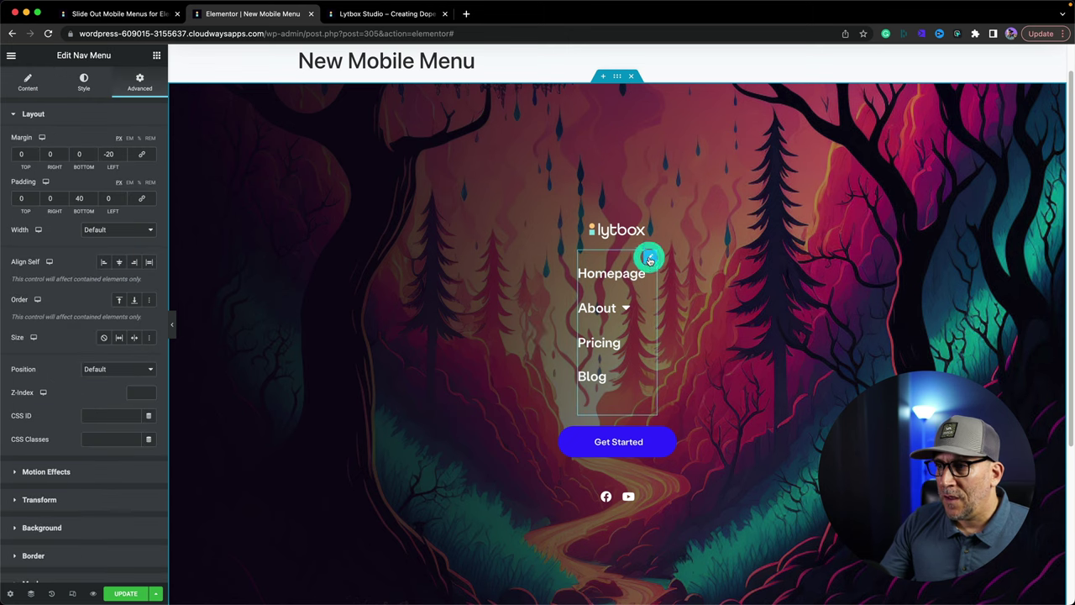
{"action": "left_click", "coordinate": [118, 261]}
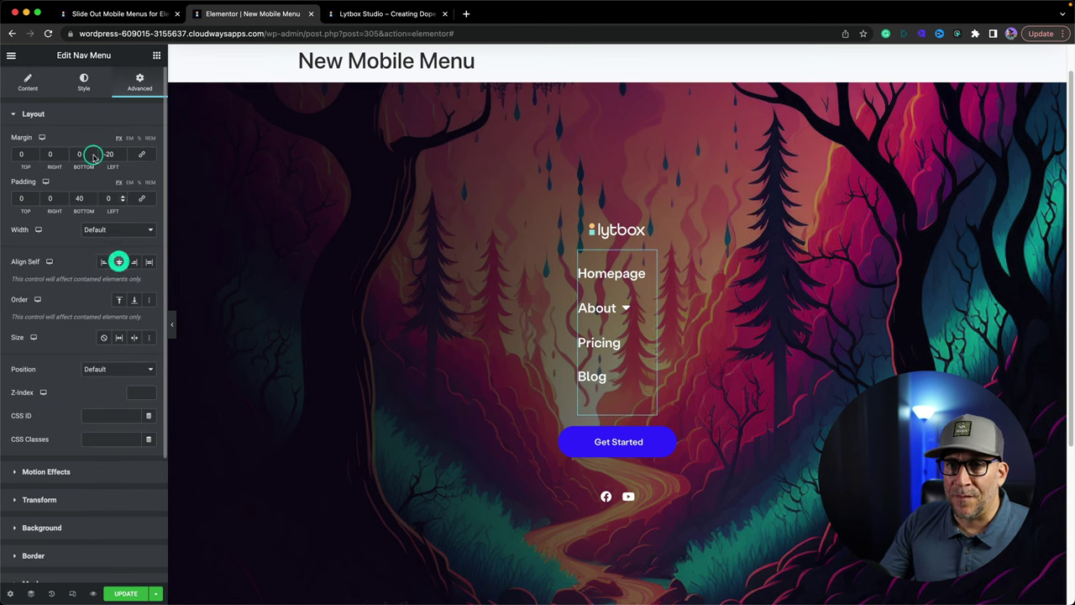
{"action": "left_click", "coordinate": [28, 81]}
{"action": "left_click", "coordinate": [110, 276]}
{"action": "left_click", "coordinate": [110, 288]}
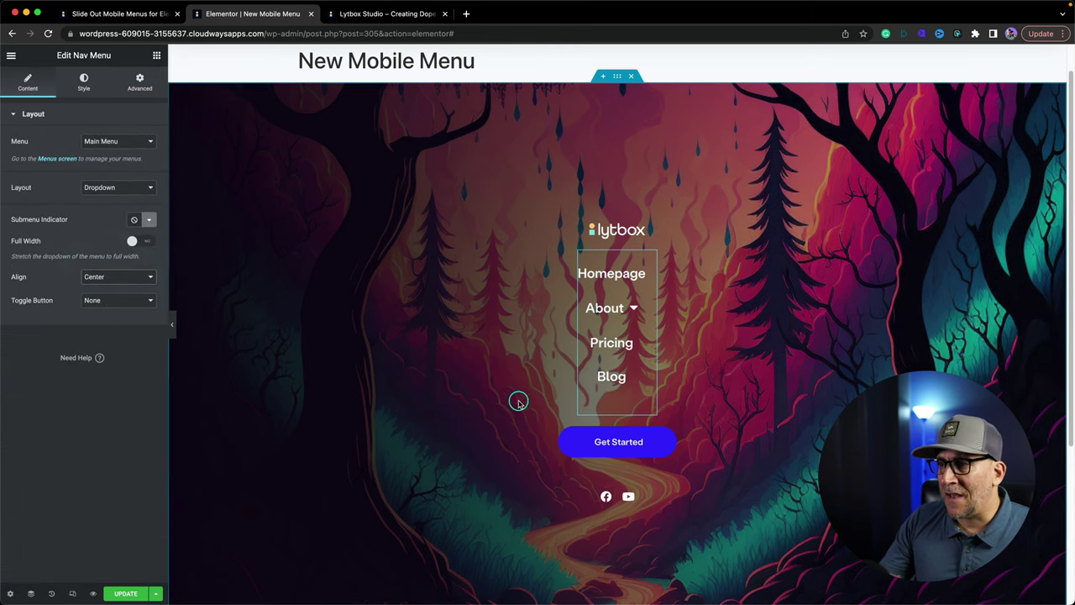
{"action": "left_click", "coordinate": [632, 499]}
Step: Give the lytbox logo 20 px bottom padding and save the template
{"action": "left_click", "coordinate": [632, 228]}
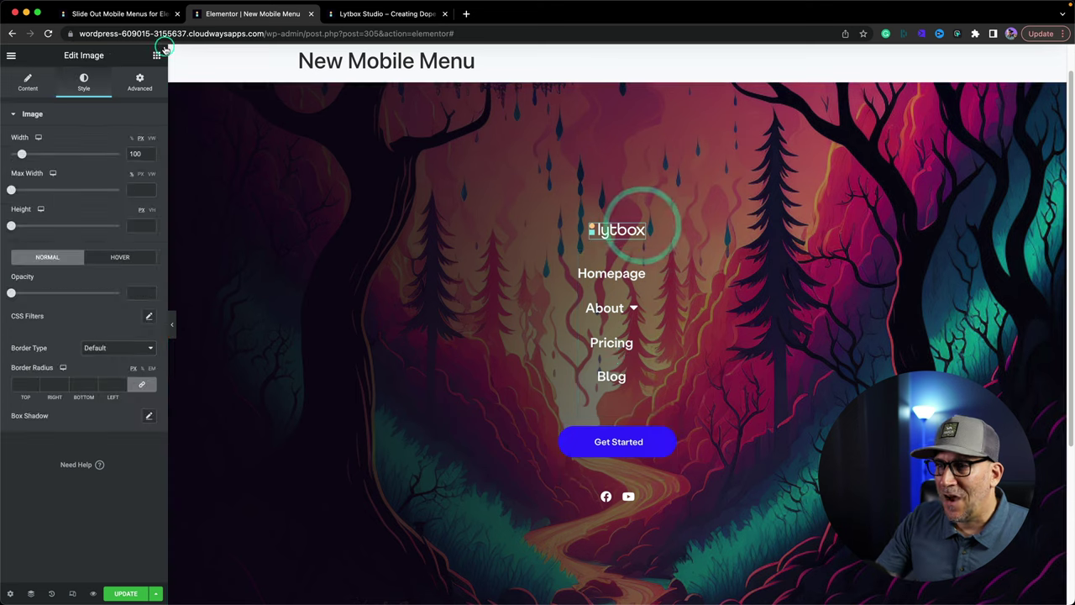
{"action": "left_click", "coordinate": [139, 80]}
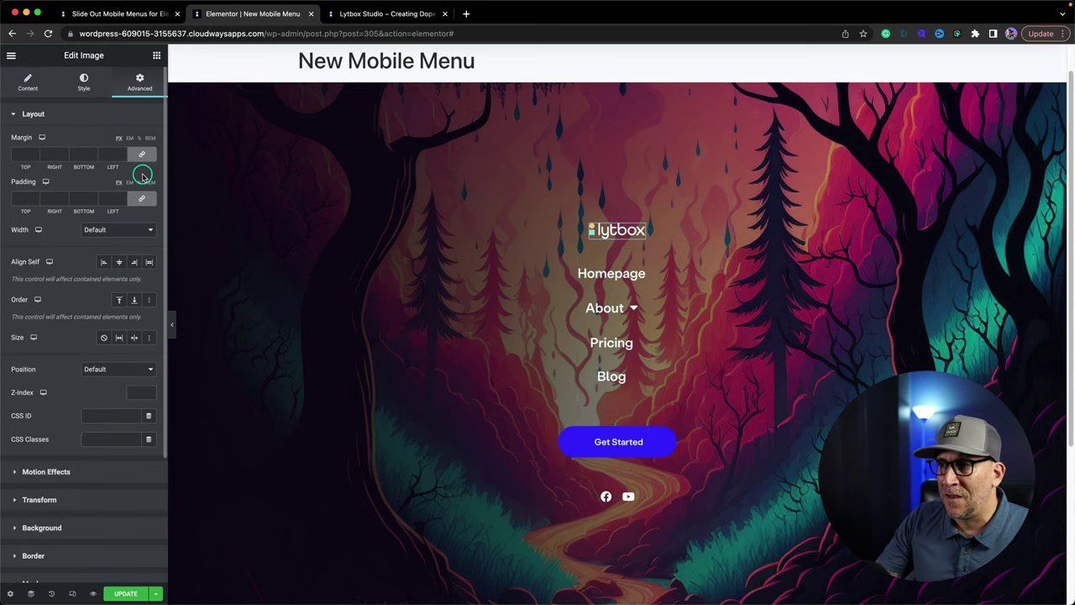
{"action": "left_click", "coordinate": [601, 256]}
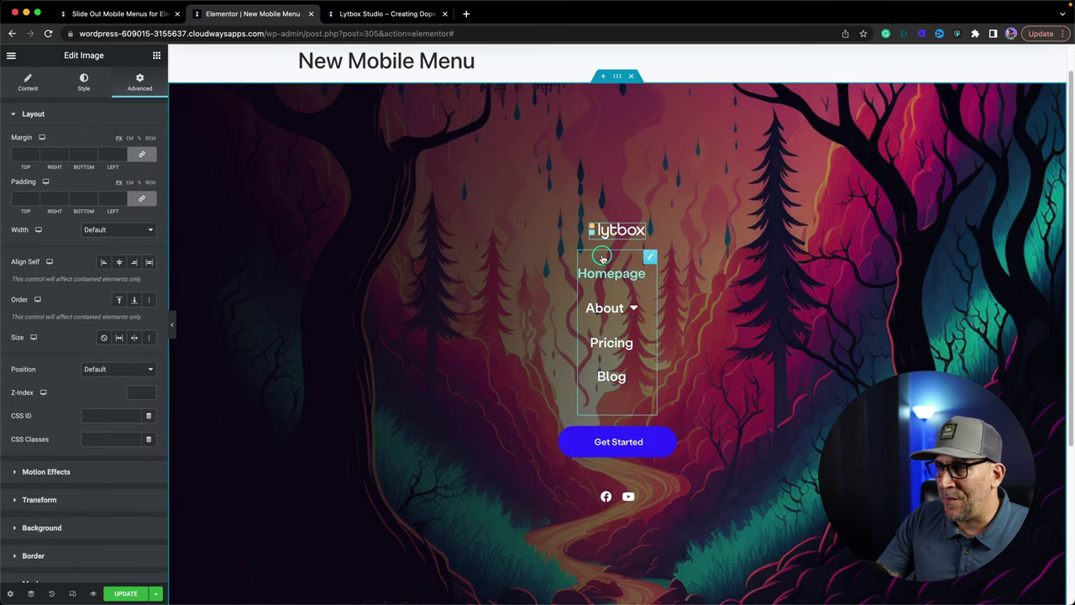
{"action": "left_click", "coordinate": [144, 196]}
{"action": "left_click", "coordinate": [77, 195]}
{"action": "type", "text": "20"}
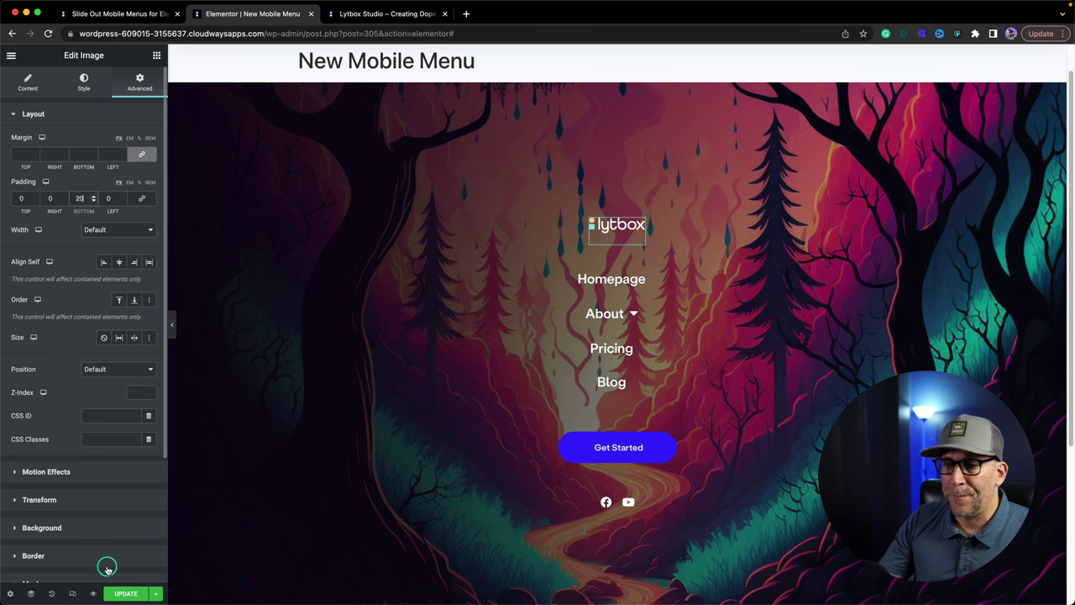
{"action": "left_click", "coordinate": [122, 593]}
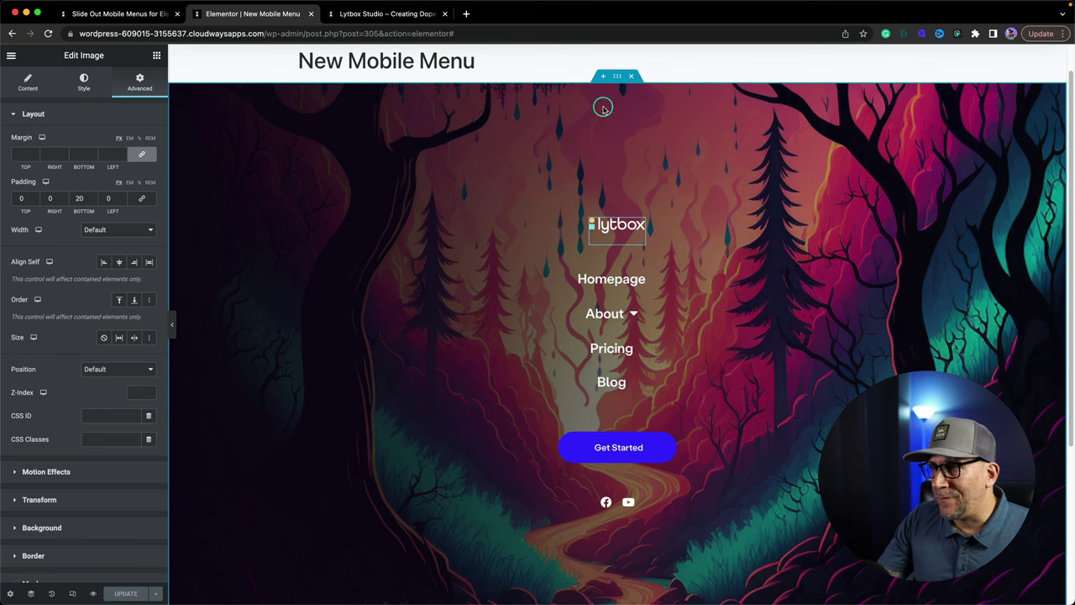
{"action": "left_click", "coordinate": [617, 77]}
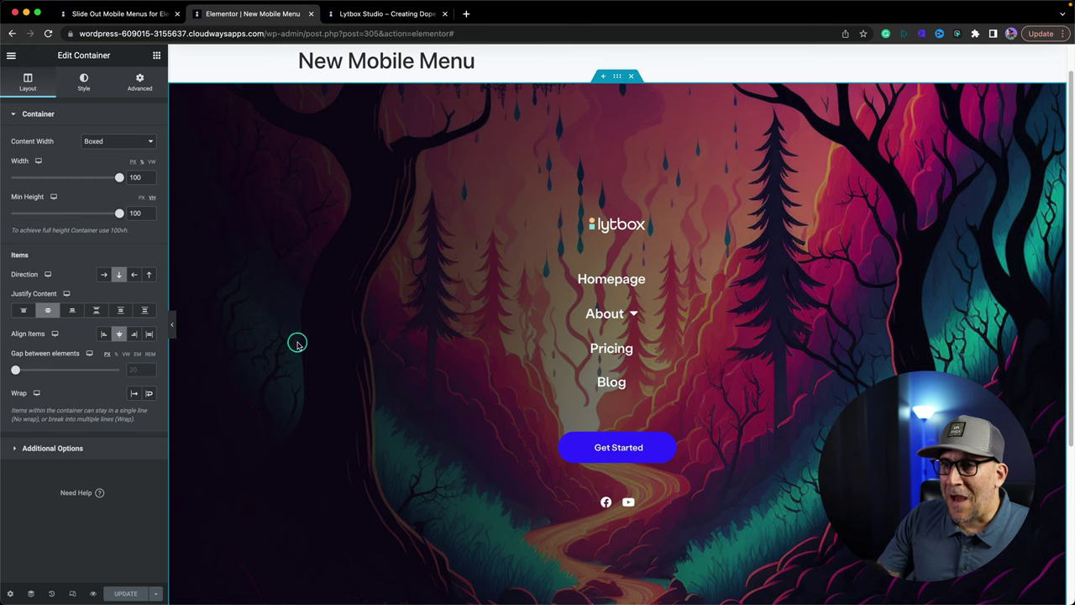
Step: Set the container's Align Items to Start and the nav menu link alignment to Aside
{"action": "left_click", "coordinate": [105, 333]}
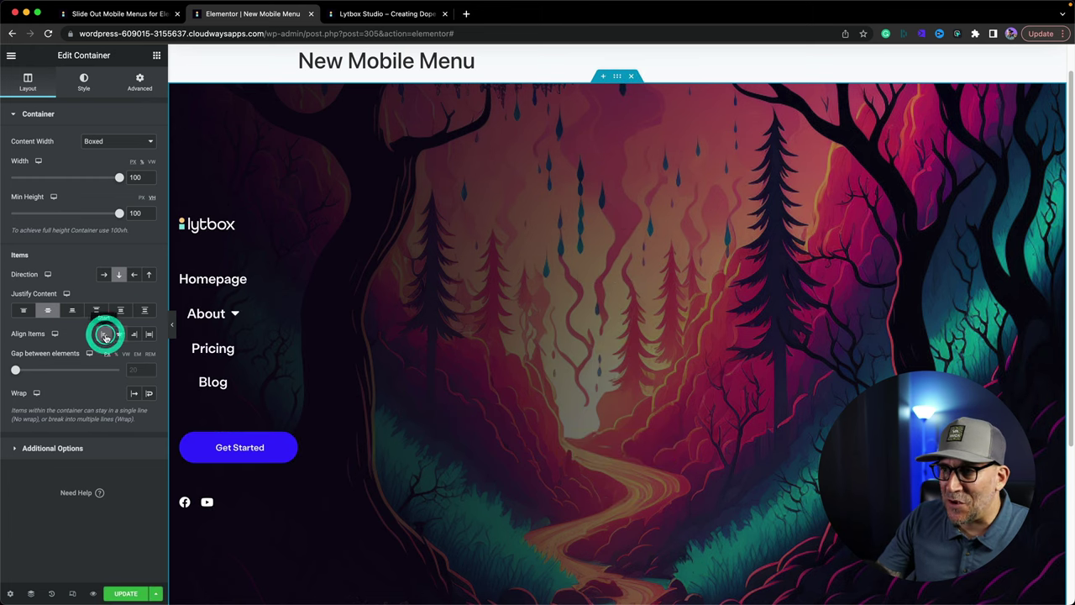
{"action": "left_click", "coordinate": [252, 262]}
{"action": "left_click", "coordinate": [101, 273]}
{"action": "left_click", "coordinate": [107, 260]}
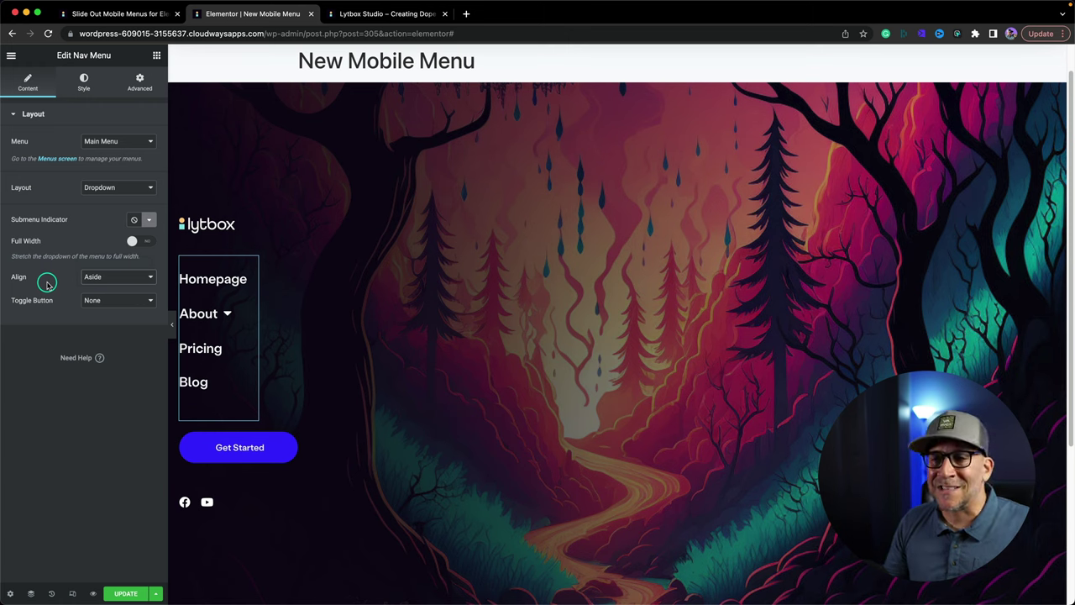
Step: Save the menu template, test the About submenu toggle, and preview it at mobile width
{"action": "left_click", "coordinate": [118, 593]}
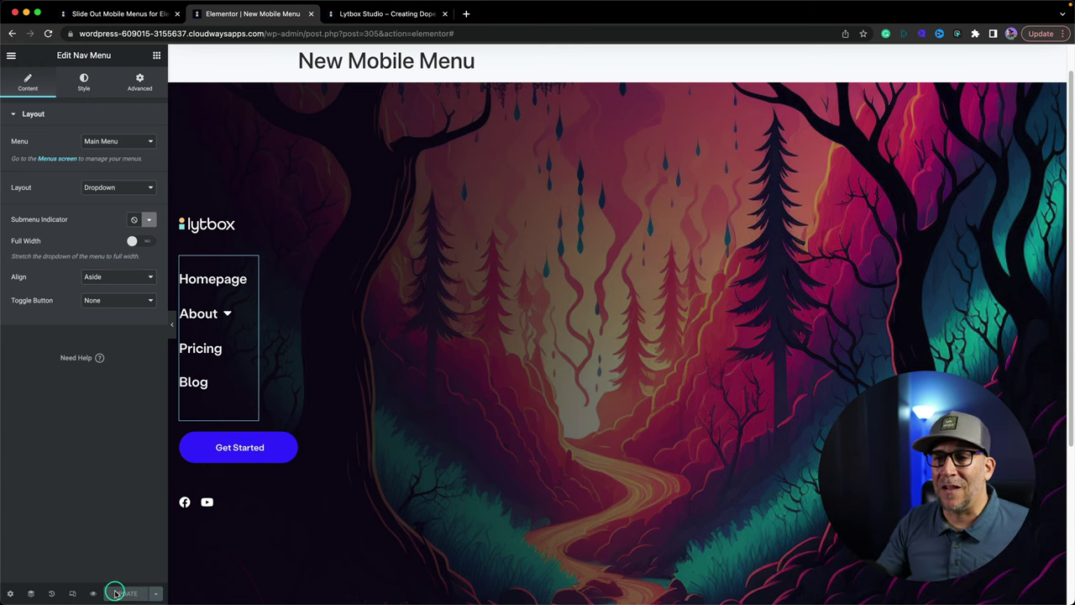
{"action": "left_click", "coordinate": [226, 312]}
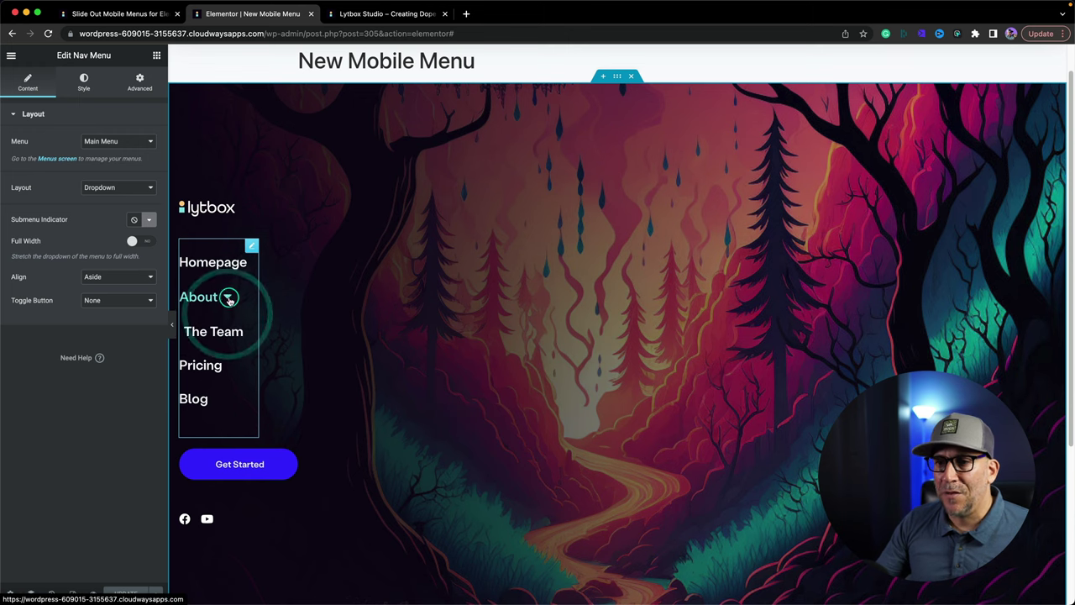
{"action": "left_click", "coordinate": [228, 299]}
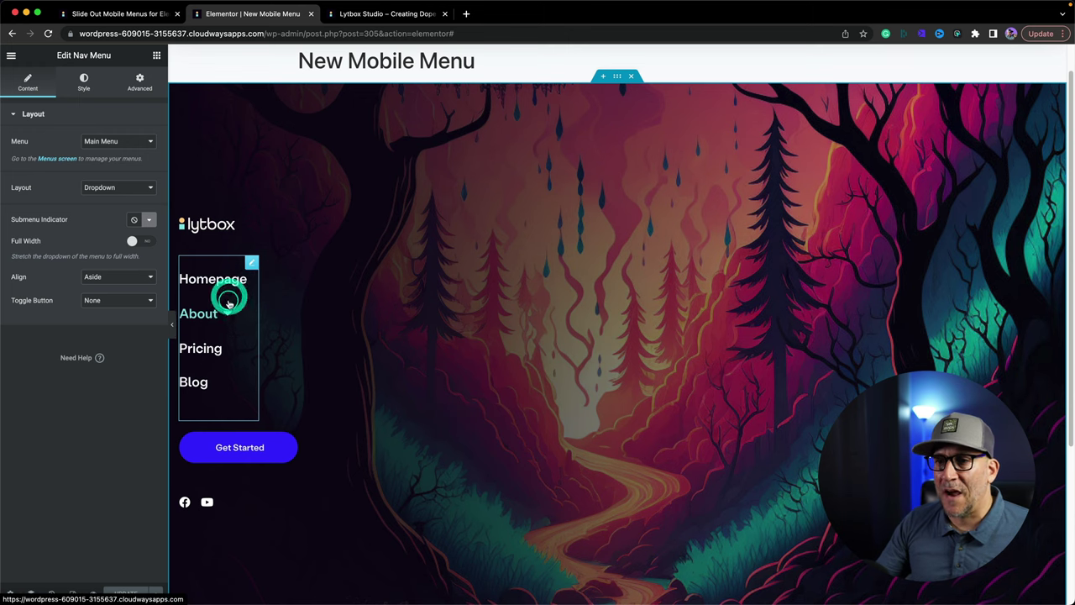
{"action": "left_click", "coordinate": [63, 591]}
{"action": "left_click", "coordinate": [591, 55]}
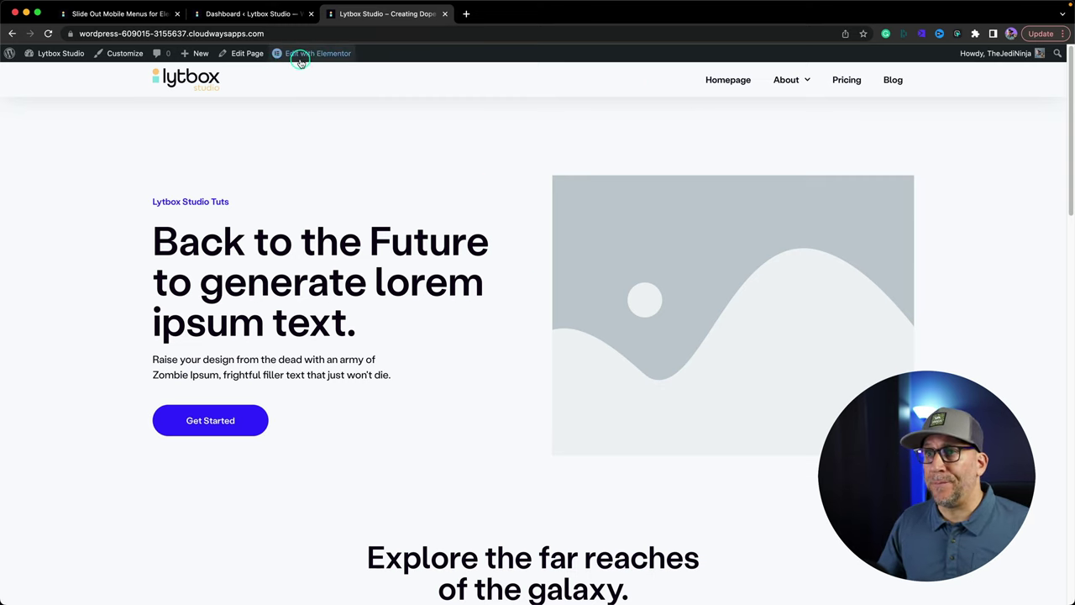
Step: Open the Main Header template from Theme Builder and select its Nav Menu widget
{"action": "mouse_move", "coordinate": [301, 54]}
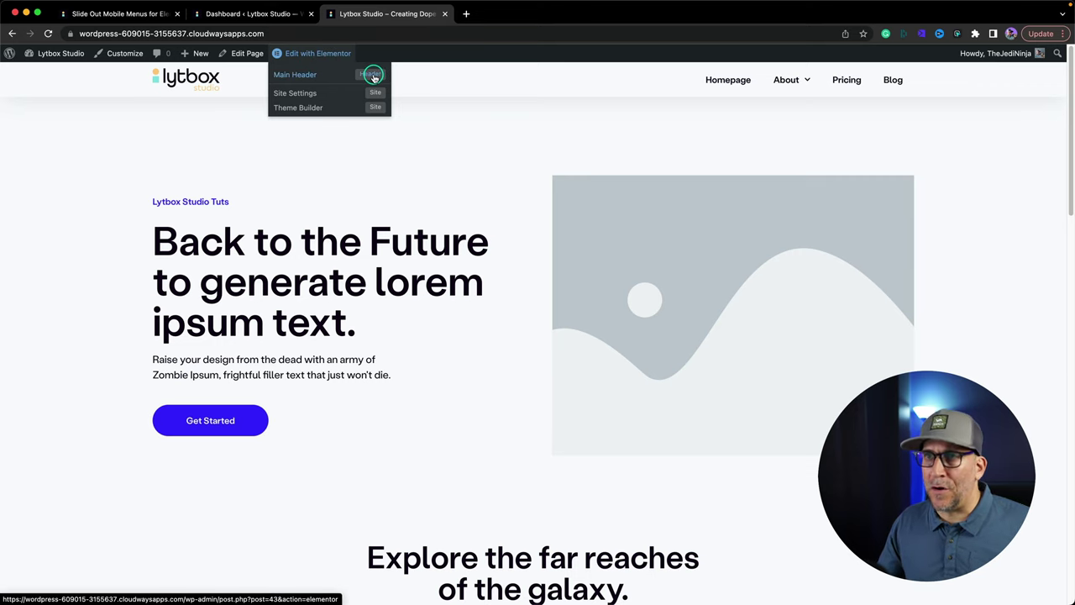
{"action": "left_click", "coordinate": [281, 15]}
{"action": "mouse_move", "coordinate": [36, 245]}
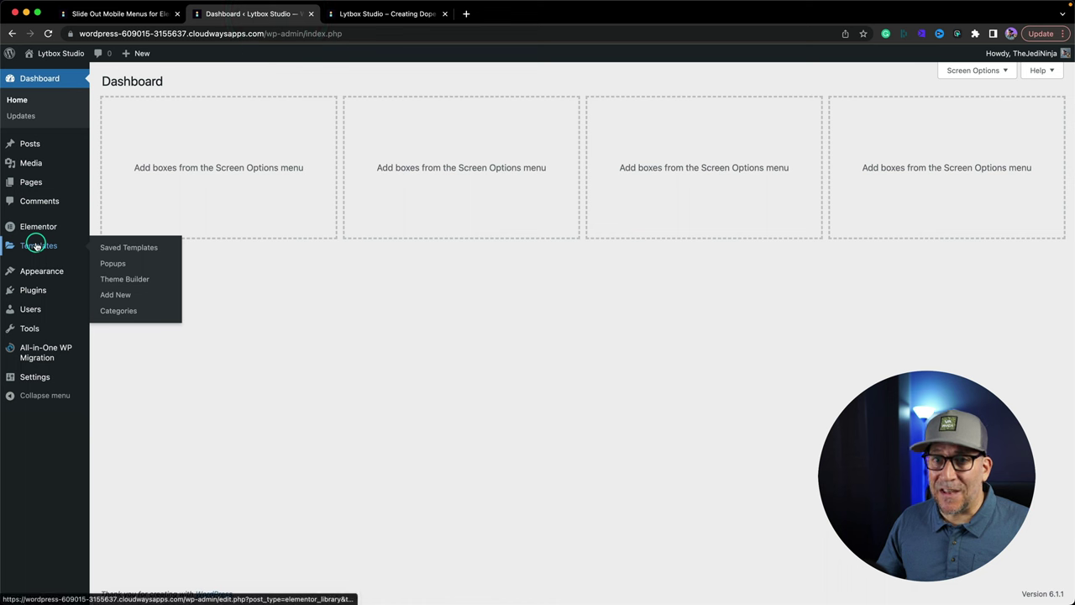
{"action": "left_click", "coordinate": [131, 278]}
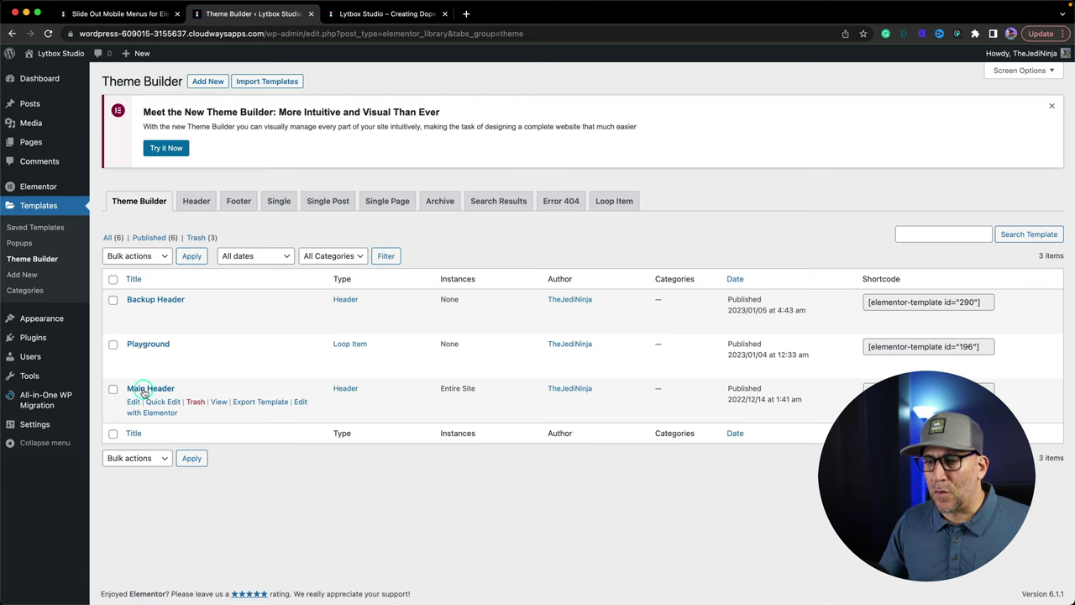
{"action": "left_click", "coordinate": [388, 14]}
{"action": "mouse_move", "coordinate": [319, 59]}
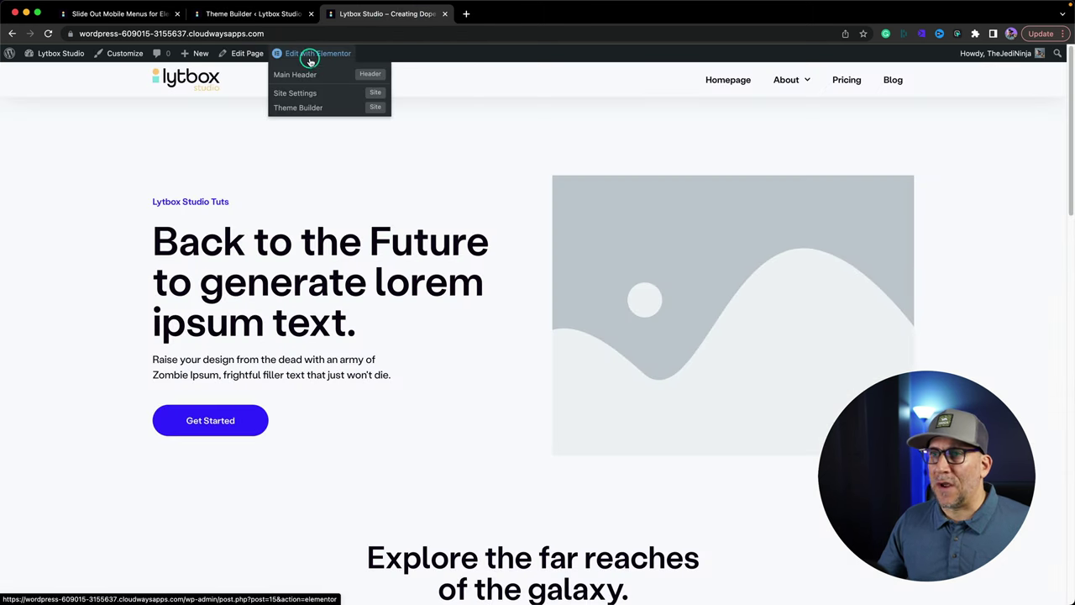
{"action": "left_click", "coordinate": [302, 77]}
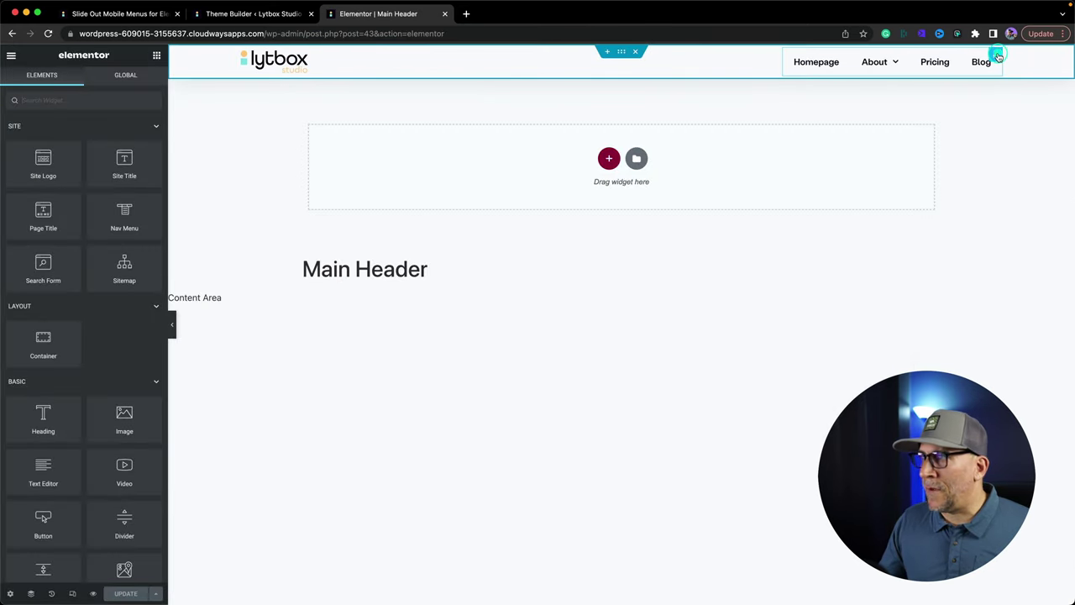
{"action": "left_click", "coordinate": [998, 55]}
{"action": "left_click_drag", "start_coordinate": [114, 57], "coordinate": [84, 55]}
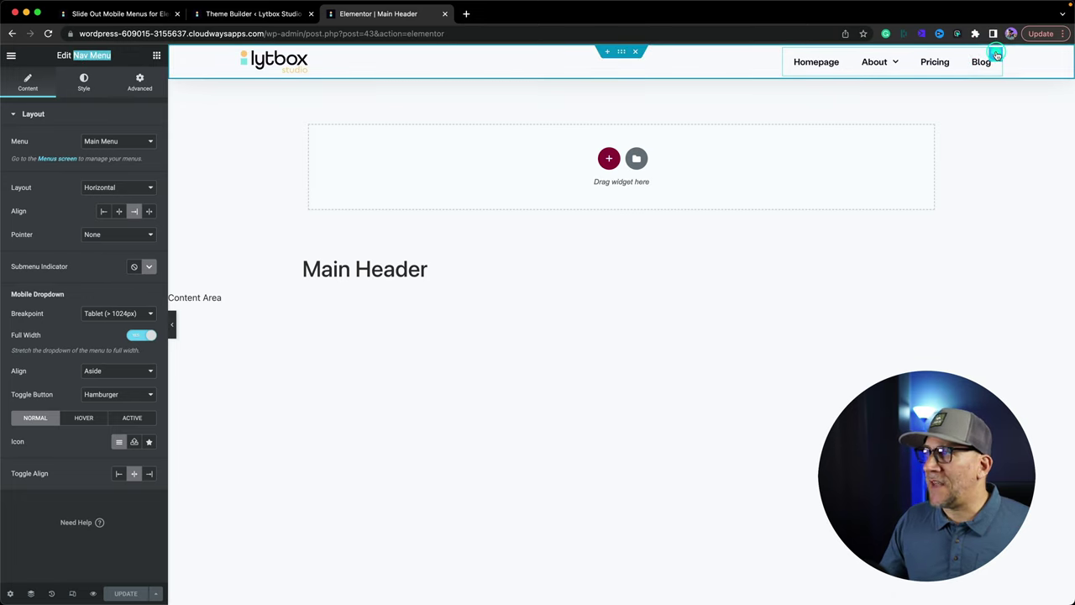
Step: Search 'html' and drop an HTML widget into the header
{"action": "left_click", "coordinate": [156, 54]}
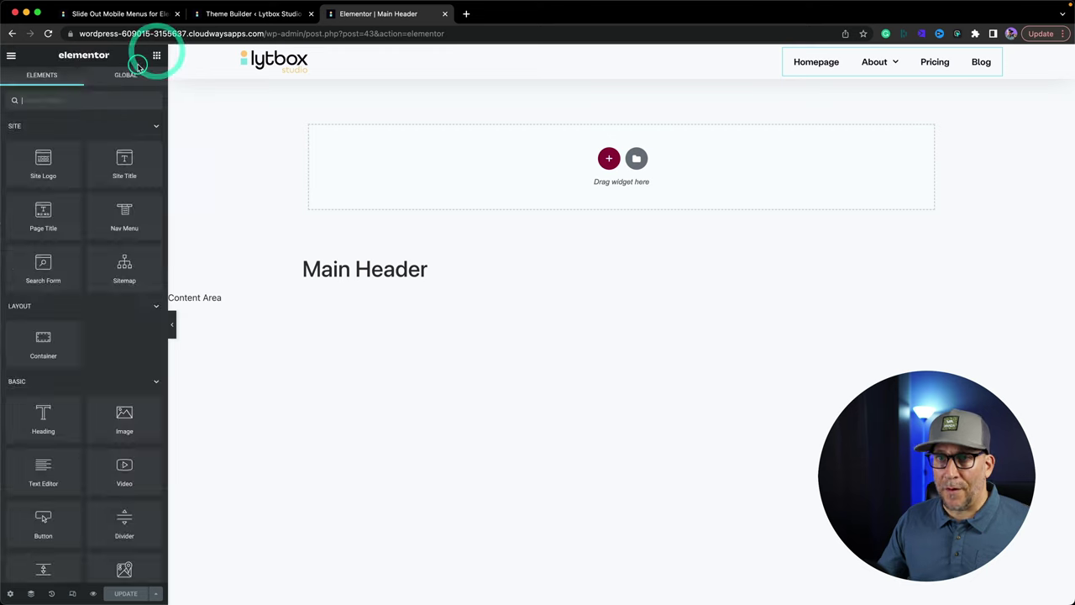
{"action": "type", "text": "html"}
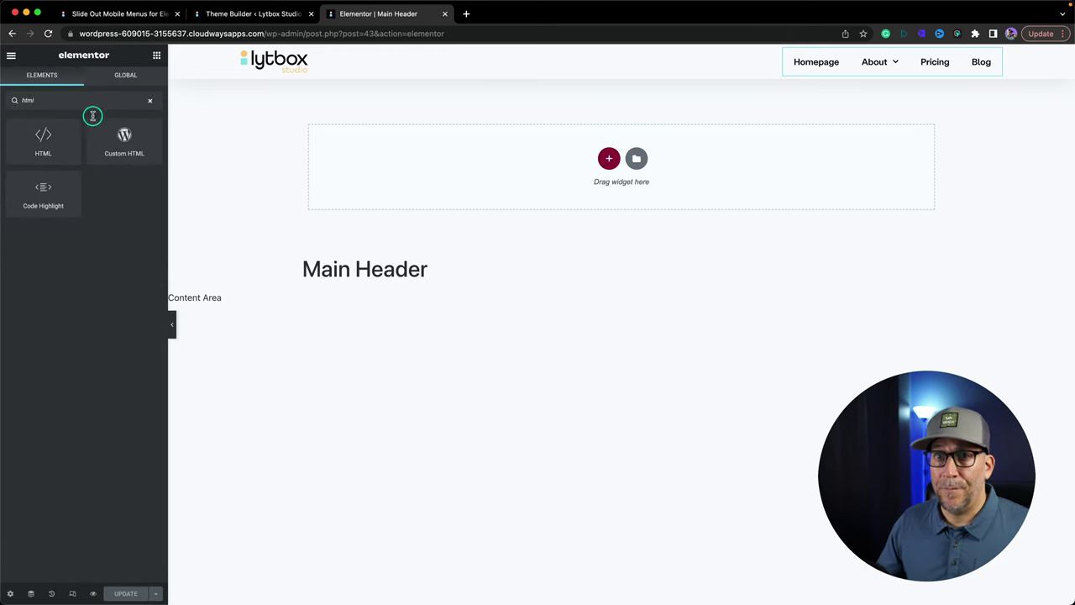
{"action": "left_click_drag", "start_coordinate": [43, 138], "coordinate": [909, 62]}
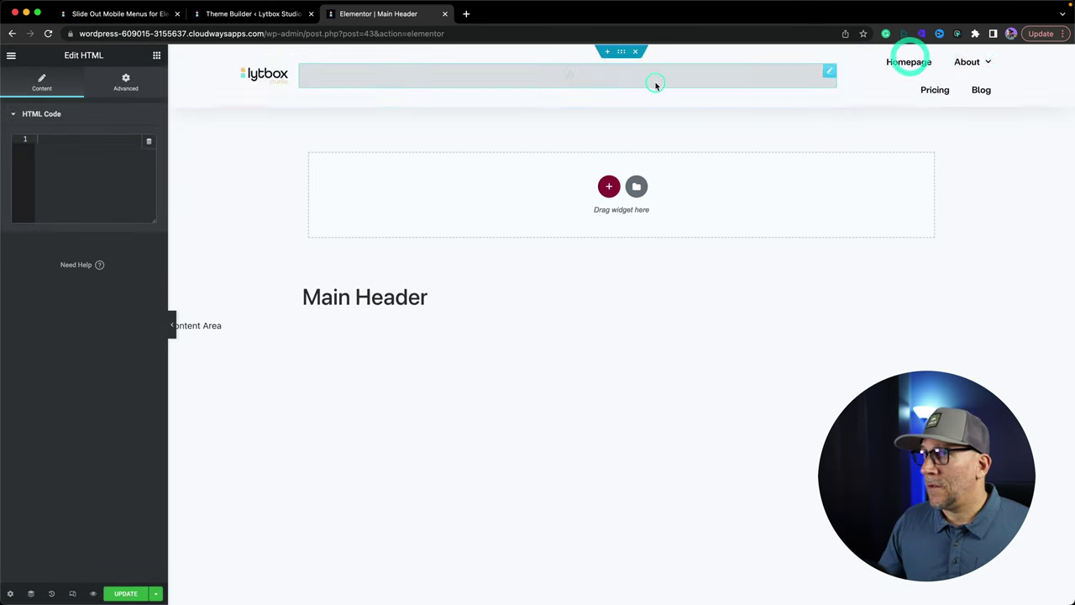
Step: Reorder in Navigator so the Nav Menu comes before the HTML widget, and enlarge its code box
{"action": "right_click", "coordinate": [829, 72]}
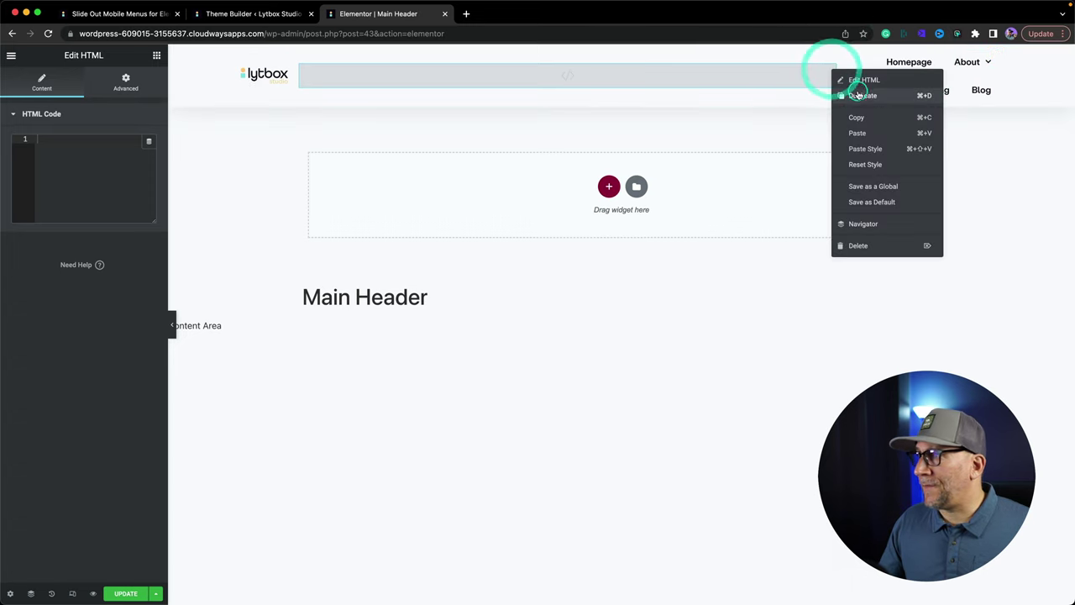
{"action": "left_click", "coordinate": [862, 222]}
{"action": "left_click_drag", "start_coordinate": [941, 185], "coordinate": [959, 171]}
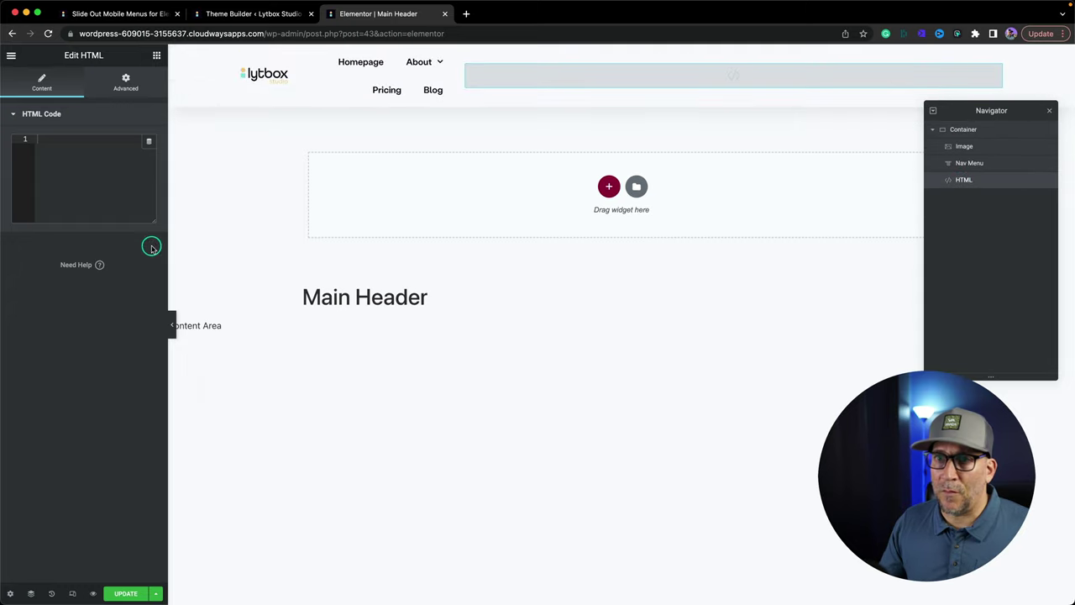
{"action": "left_click_drag", "start_coordinate": [153, 220], "coordinate": [163, 387]}
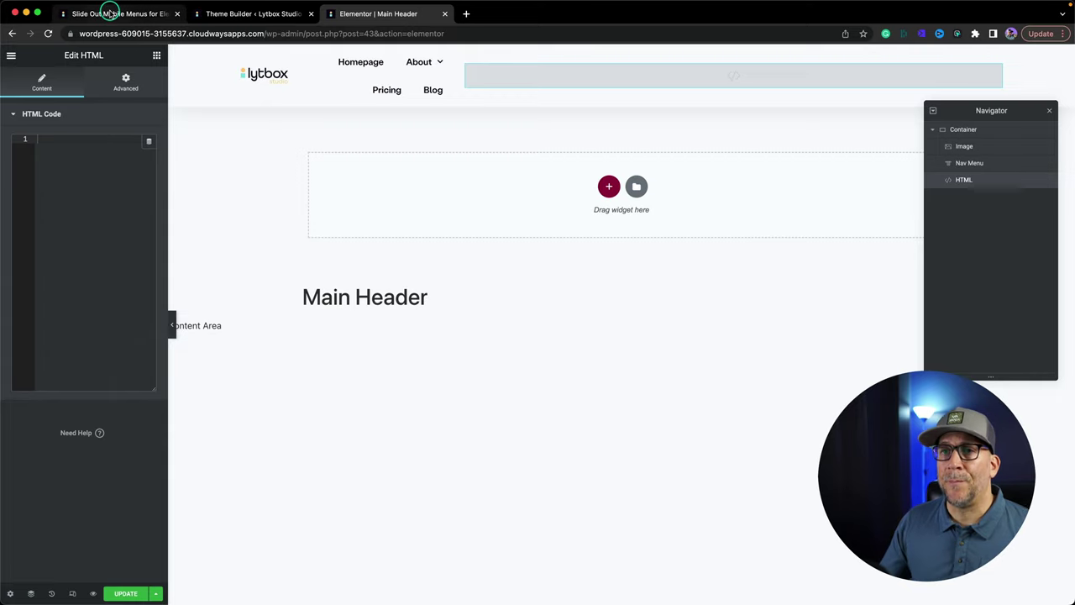
Step: Scroll the slide-out menu article toward the HTML snippets, highlighting the Icon List Widgets heading
{"action": "left_click", "coordinate": [107, 14]}
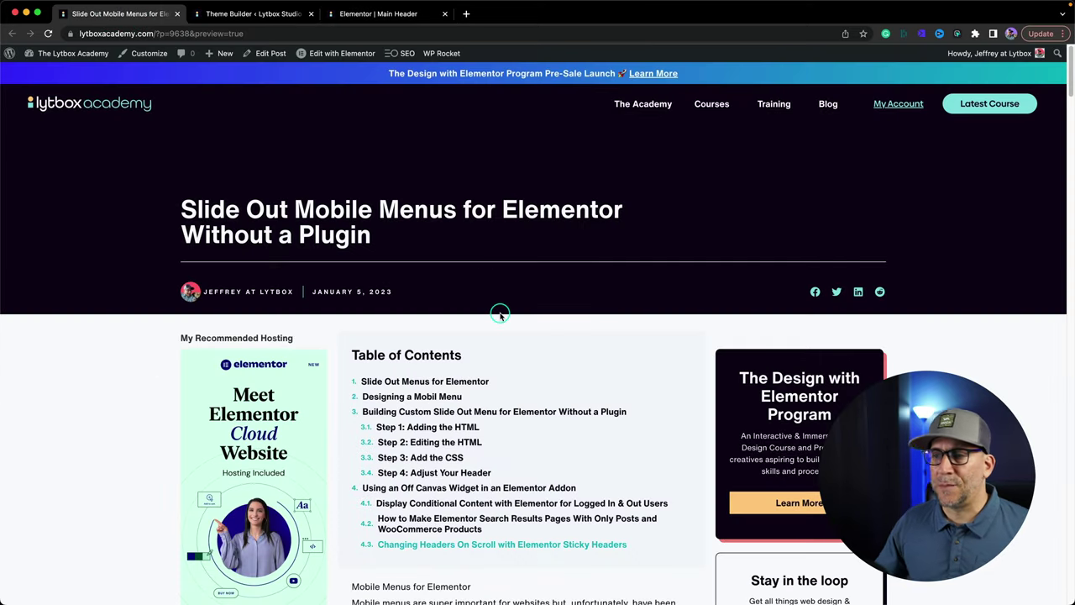
{"action": "scroll", "coordinate": [500, 314], "scroll_direction": "down", "scroll_amount": 10}
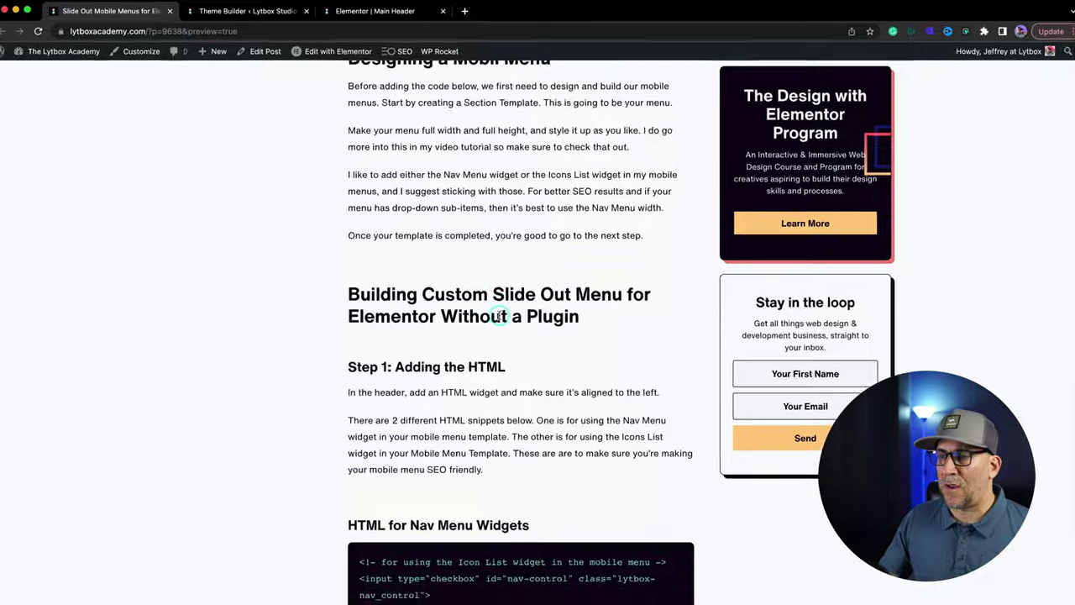
{"action": "scroll", "coordinate": [500, 314], "scroll_direction": "down", "scroll_amount": 5}
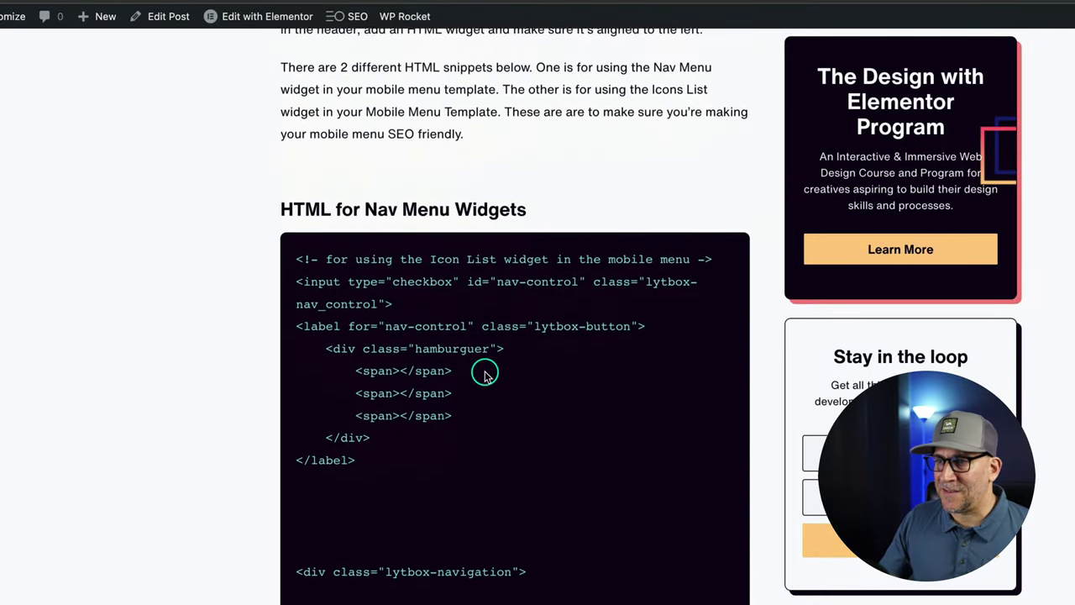
{"action": "scroll", "coordinate": [485, 373], "scroll_direction": "down", "scroll_amount": 1}
{"action": "left_click_drag", "start_coordinate": [280, 152], "coordinate": [546, 151]}
{"action": "scroll", "coordinate": [456, 319], "scroll_direction": "down", "scroll_amount": 6}
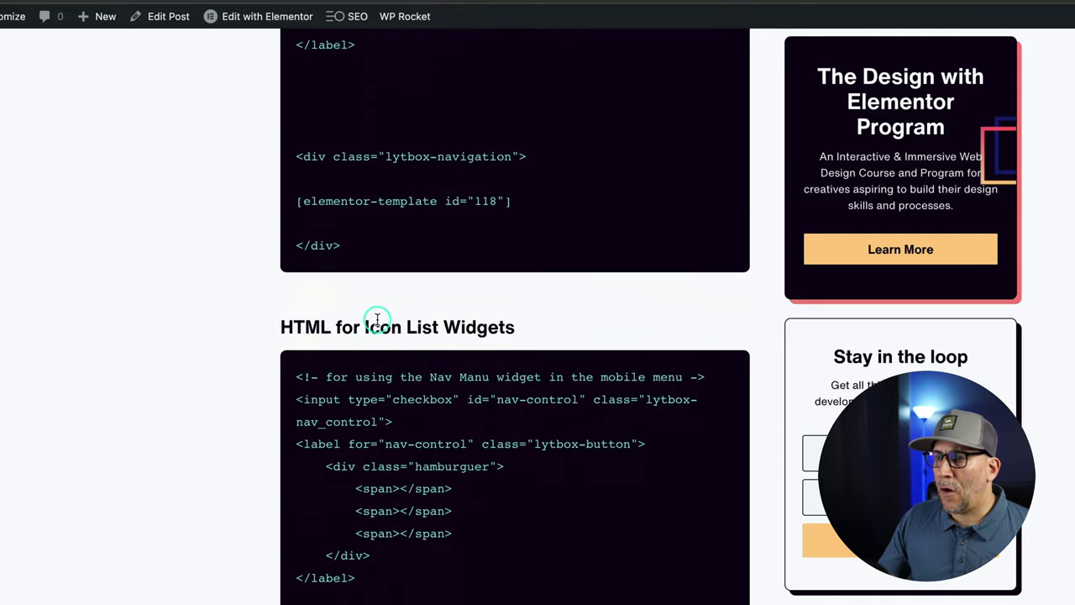
{"action": "left_click_drag", "start_coordinate": [282, 326], "coordinate": [526, 345]}
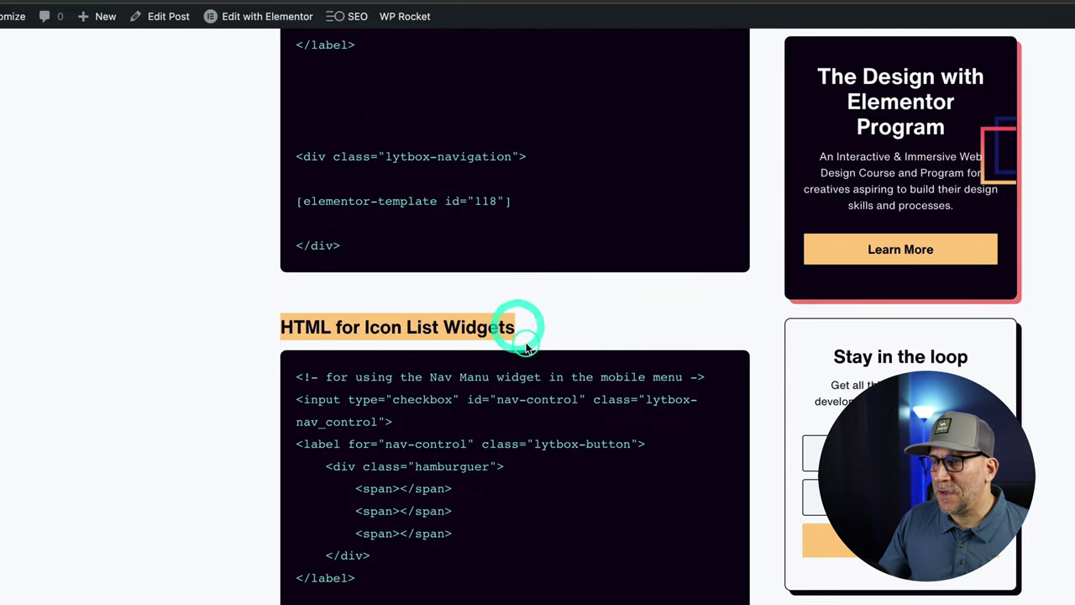
{"action": "scroll", "coordinate": [521, 346], "scroll_direction": "up", "scroll_amount": 1}
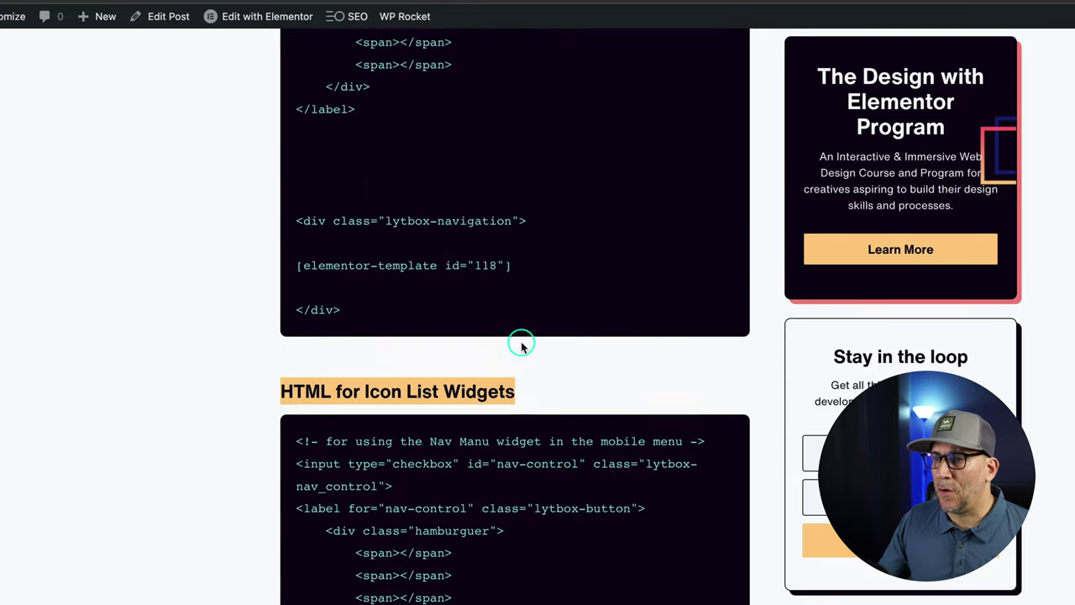
{"action": "scroll", "coordinate": [521, 346], "scroll_direction": "down", "scroll_amount": 3}
{"action": "left_click", "coordinate": [383, 210]}
{"action": "left_click_drag", "start_coordinate": [284, 209], "coordinate": [527, 218]}
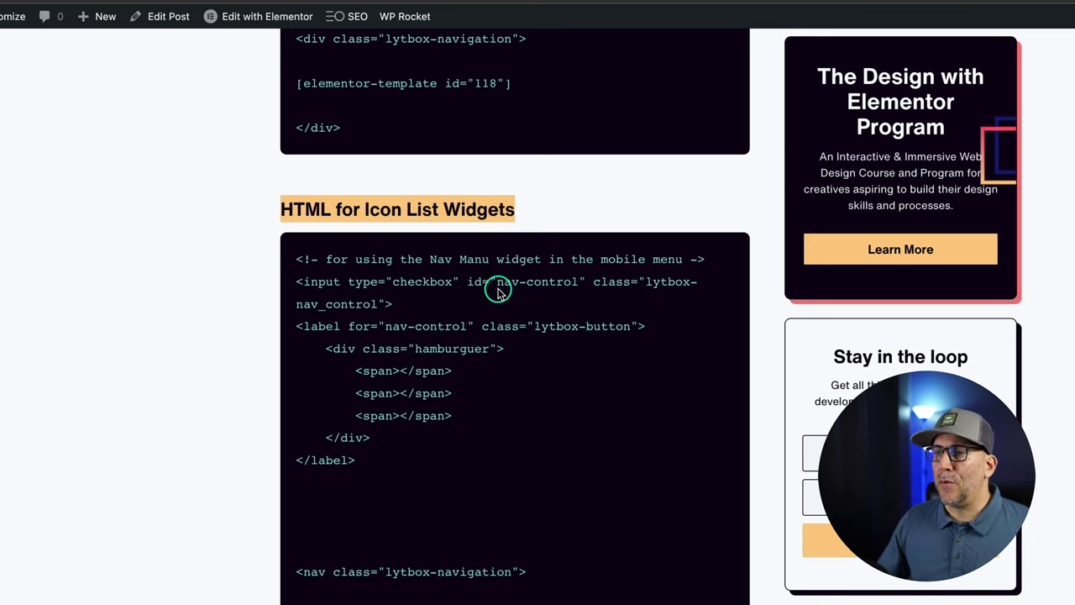
{"action": "scroll", "coordinate": [497, 468], "scroll_direction": "down", "scroll_amount": 1}
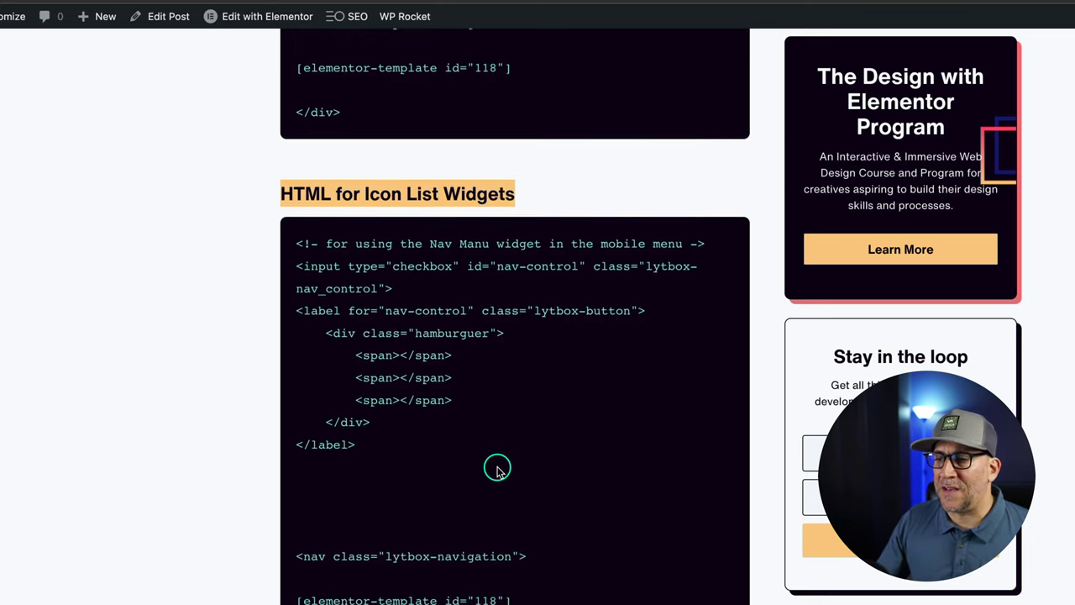
{"action": "scroll", "coordinate": [341, 563], "scroll_direction": "down", "scroll_amount": 3}
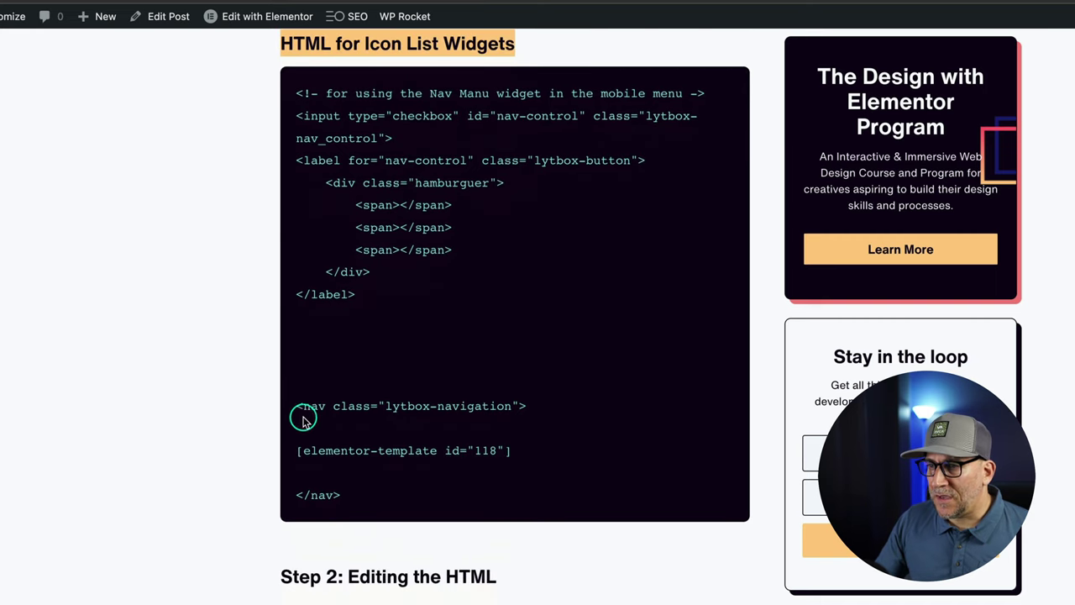
Step: Examine the Nav Menu Widgets snippet, highlighting its heading and the nav and div markup
{"action": "left_click_drag", "start_coordinate": [300, 406], "coordinate": [324, 405]}
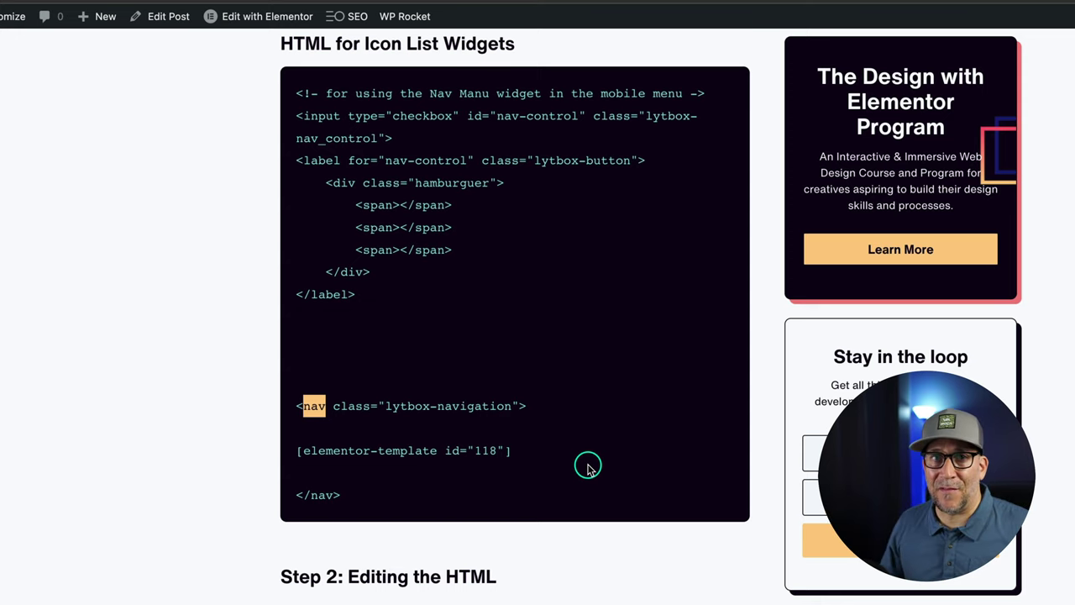
{"action": "left_click", "coordinate": [449, 495]}
{"action": "scroll", "coordinate": [440, 504], "scroll_direction": "up", "scroll_amount": 5}
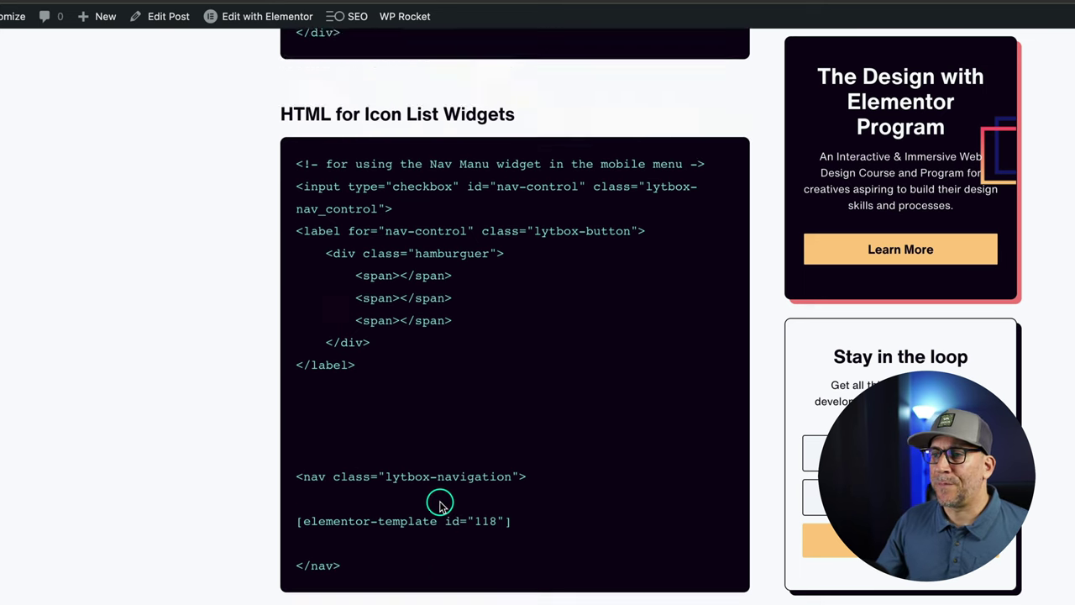
{"action": "scroll", "coordinate": [435, 514], "scroll_direction": "up", "scroll_amount": 4}
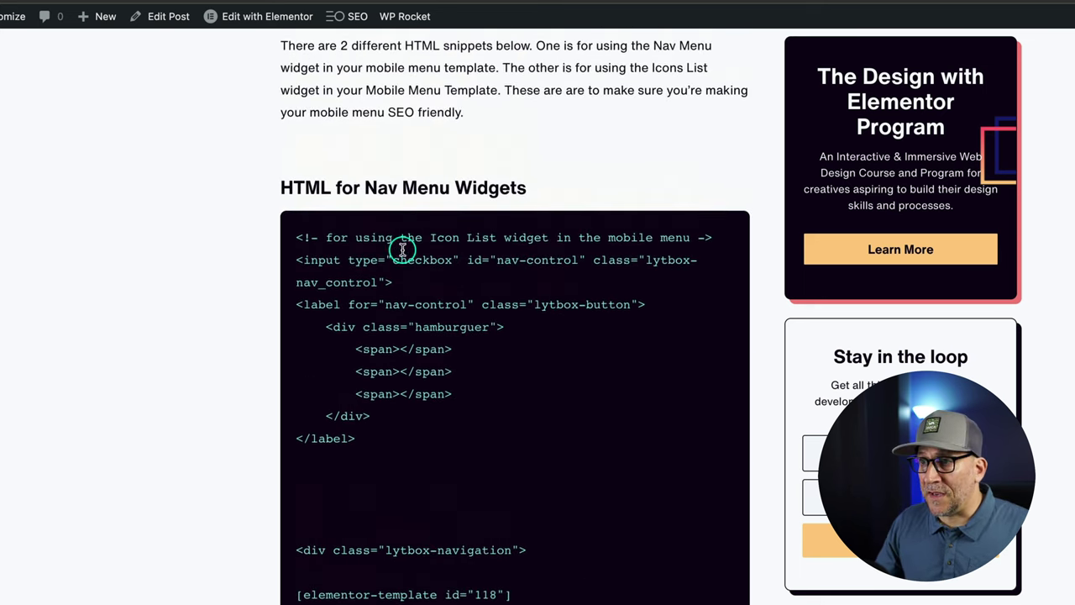
{"action": "left_click_drag", "start_coordinate": [365, 182], "coordinate": [524, 184]}
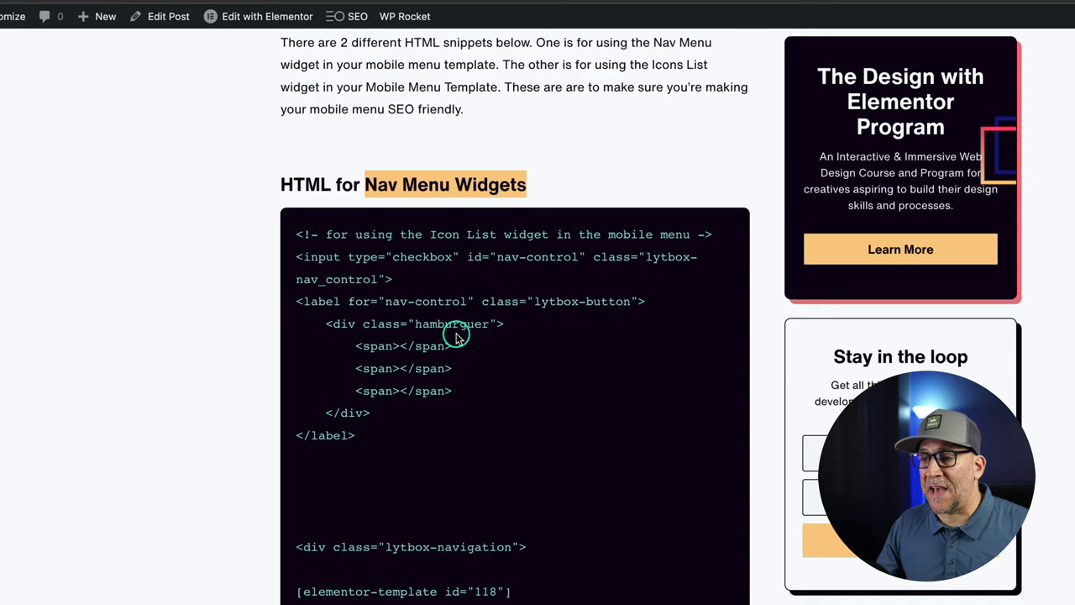
{"action": "scroll", "coordinate": [451, 337], "scroll_direction": "down", "scroll_amount": 1}
{"action": "left_click_drag", "start_coordinate": [303, 473], "coordinate": [324, 472]}
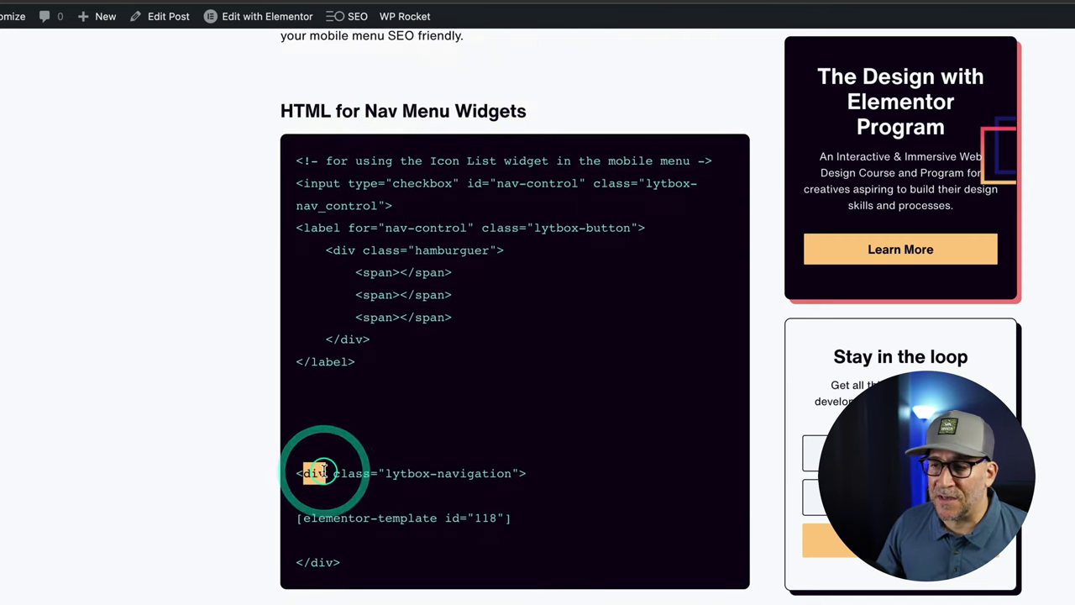
{"action": "left_click", "coordinate": [322, 470]}
{"action": "left_click_drag", "start_coordinate": [369, 111], "coordinate": [547, 112]}
{"action": "left_click", "coordinate": [550, 121]}
Step: Select the entire Nav Menu Widgets code block and copy it
{"action": "left_click_drag", "start_coordinate": [369, 567], "coordinate": [294, 160]}
{"action": "right_click", "coordinate": [330, 181]}
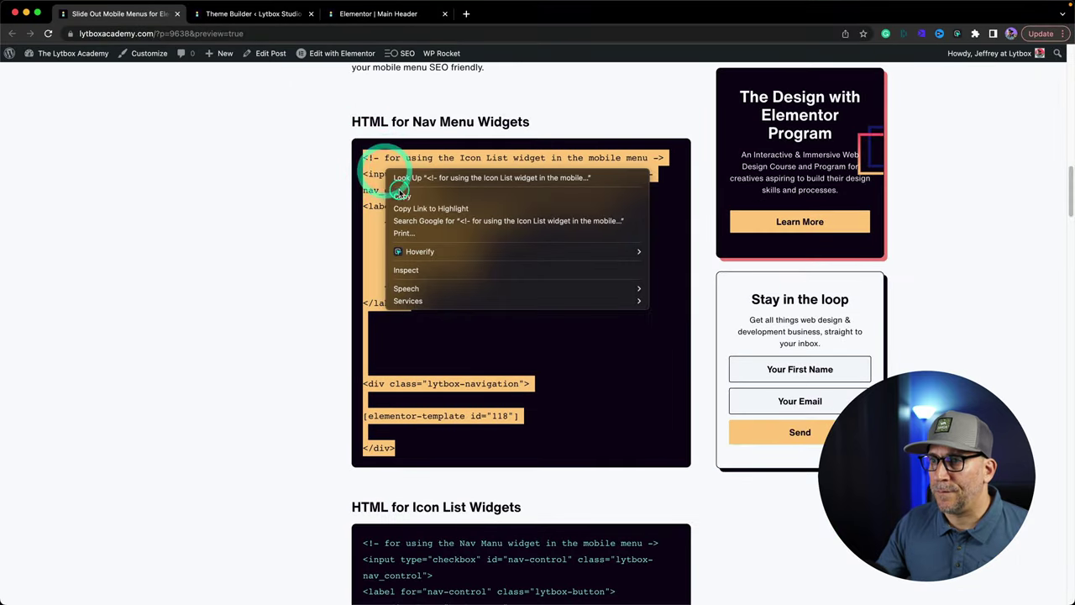
{"action": "left_click", "coordinate": [399, 195]}
{"action": "left_click", "coordinate": [379, 14]}
Step: Paste the copied nav snippet into the Main Header's HTML code box
{"action": "left_click", "coordinate": [33, 173]}
{"action": "left_click", "coordinate": [52, 154]}
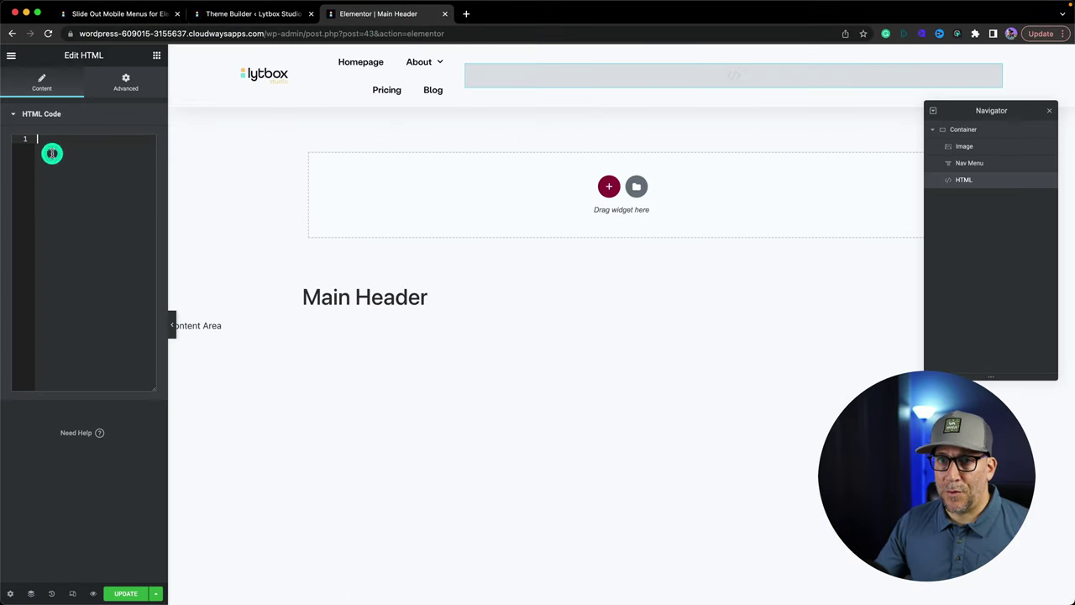
{"action": "key", "text": "super+v"}
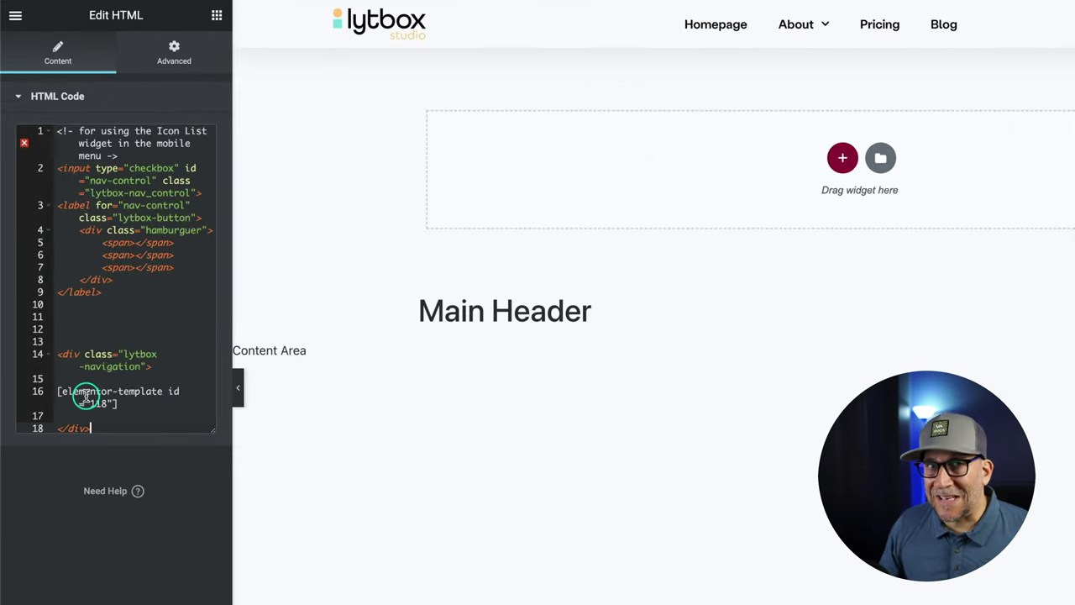
Step: Inspect the template shortcode with id 118 on line 16 of the pasted markup
{"action": "double_click", "coordinate": [95, 403]}
{"action": "left_click", "coordinate": [120, 404]}
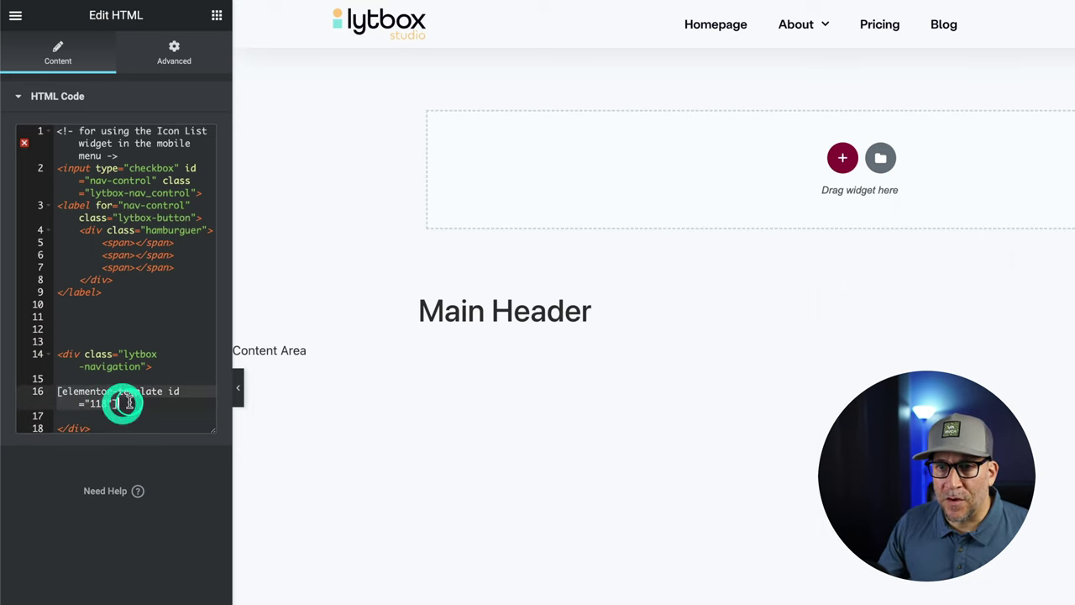
{"action": "left_click", "coordinate": [110, 403]}
{"action": "left_click", "coordinate": [64, 392]}
{"action": "left_click", "coordinate": [60, 393]}
{"action": "left_click", "coordinate": [122, 403]}
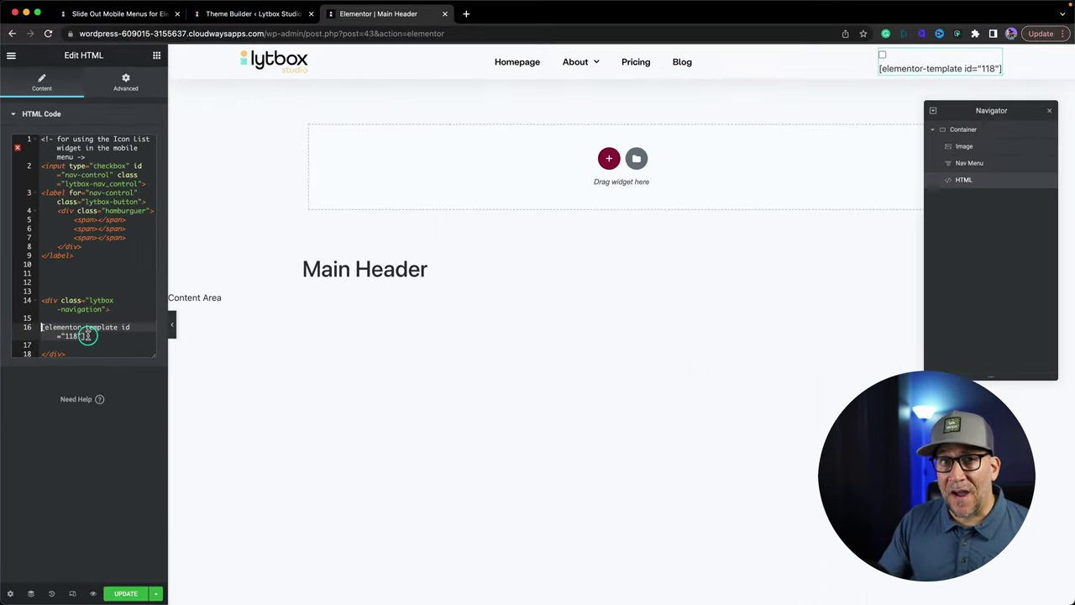
{"action": "left_click", "coordinate": [235, 13]}
Step: Open Saved Templates and select the New Mobile Menu shortcode with id 305
{"action": "left_click", "coordinate": [33, 225]}
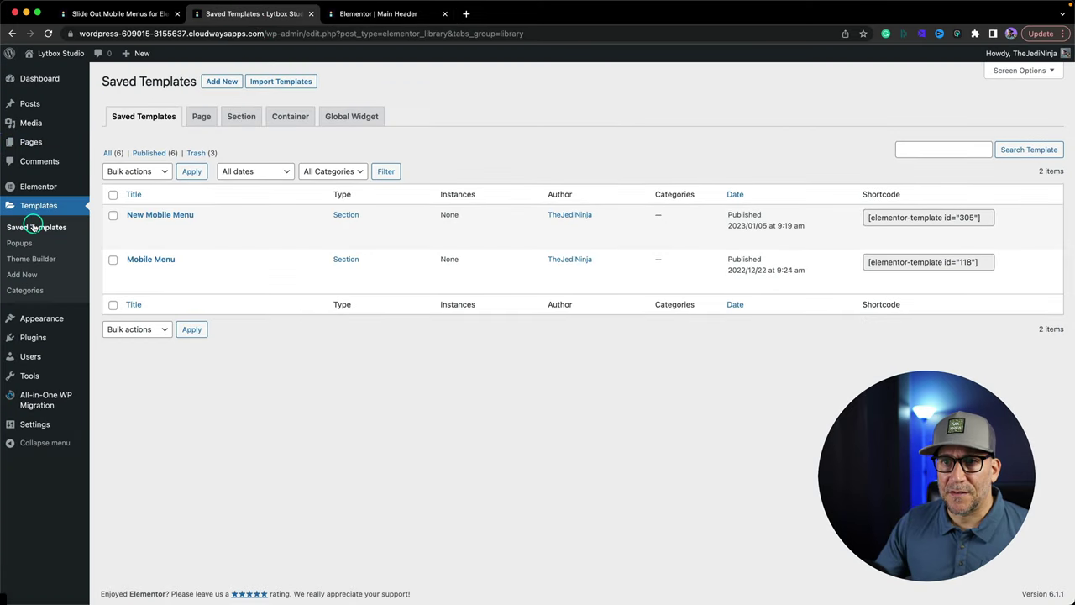
{"action": "mouse_move", "coordinate": [134, 225]}
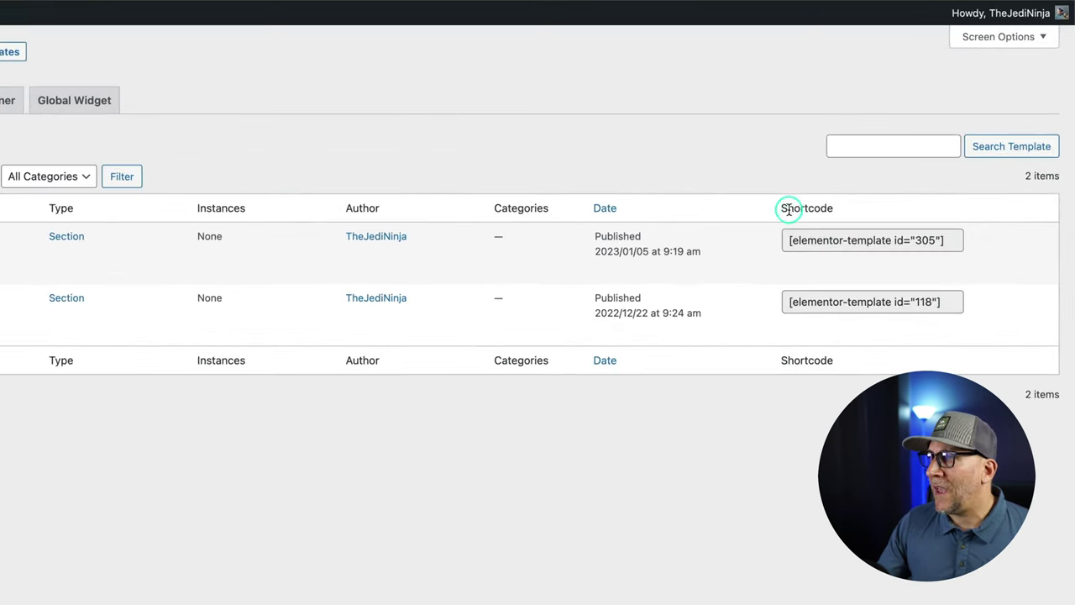
{"action": "left_click_drag", "start_coordinate": [789, 242], "coordinate": [953, 250]}
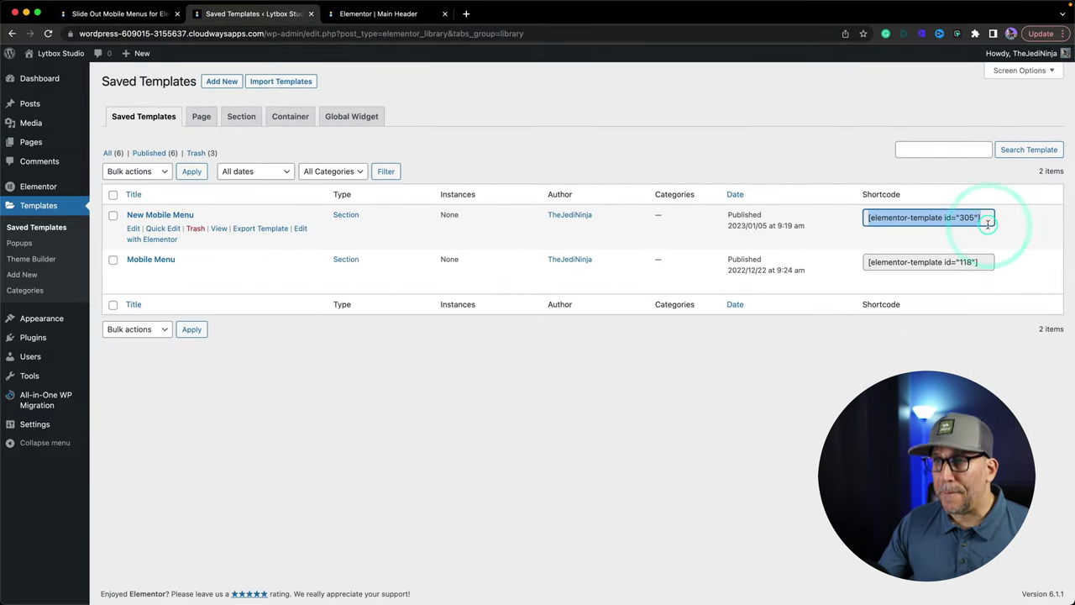
{"action": "left_click", "coordinate": [376, 13]}
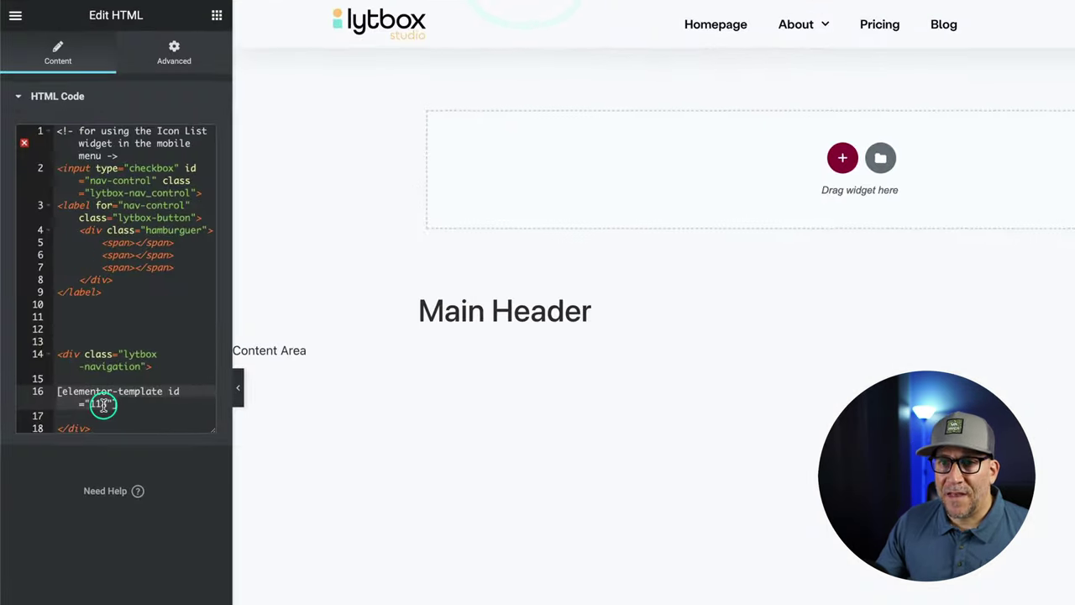
Step: Replace line 16's shortcode with the id 305 one, update the header, and preview it
{"action": "left_click", "coordinate": [110, 378]}
{"action": "left_click", "coordinate": [57, 393], "text": "shift"}
{"action": "key", "text": "ctrl+v"}
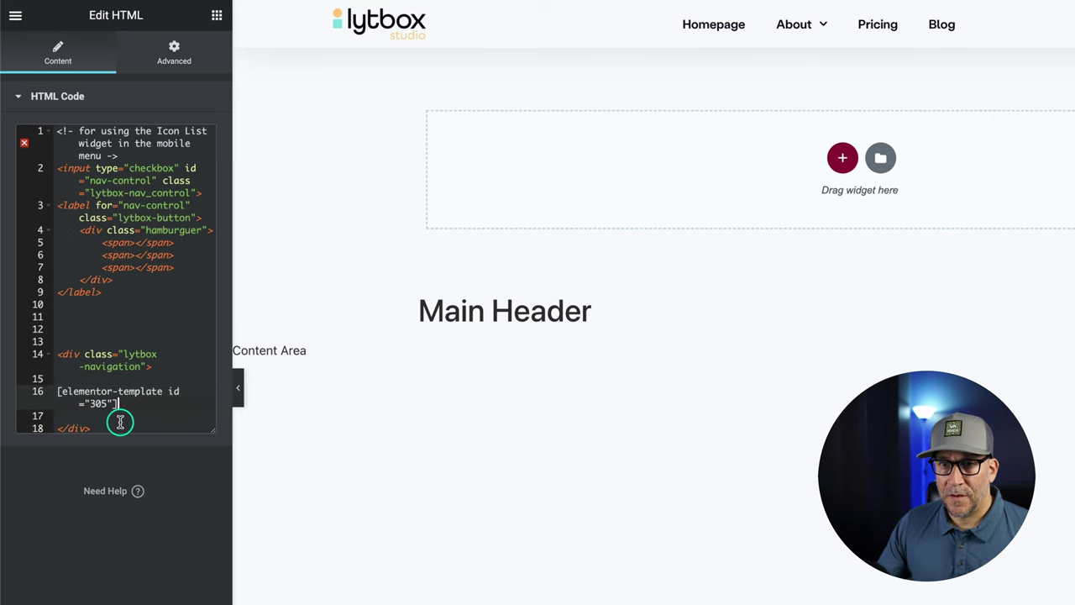
{"action": "left_click", "coordinate": [126, 594]}
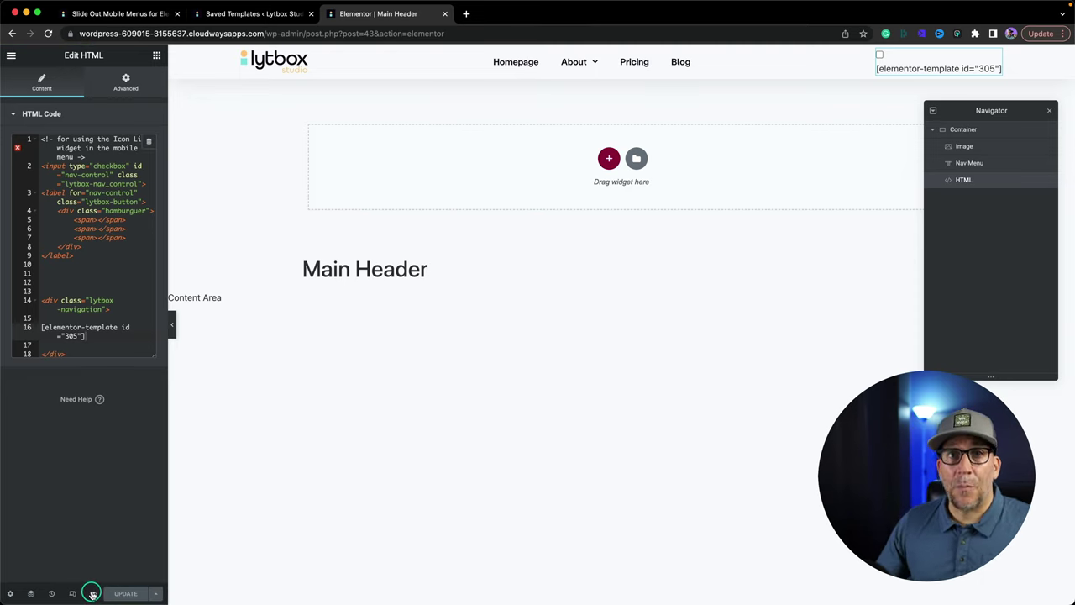
{"action": "left_click", "coordinate": [93, 593]}
{"action": "left_click", "coordinate": [128, 566]}
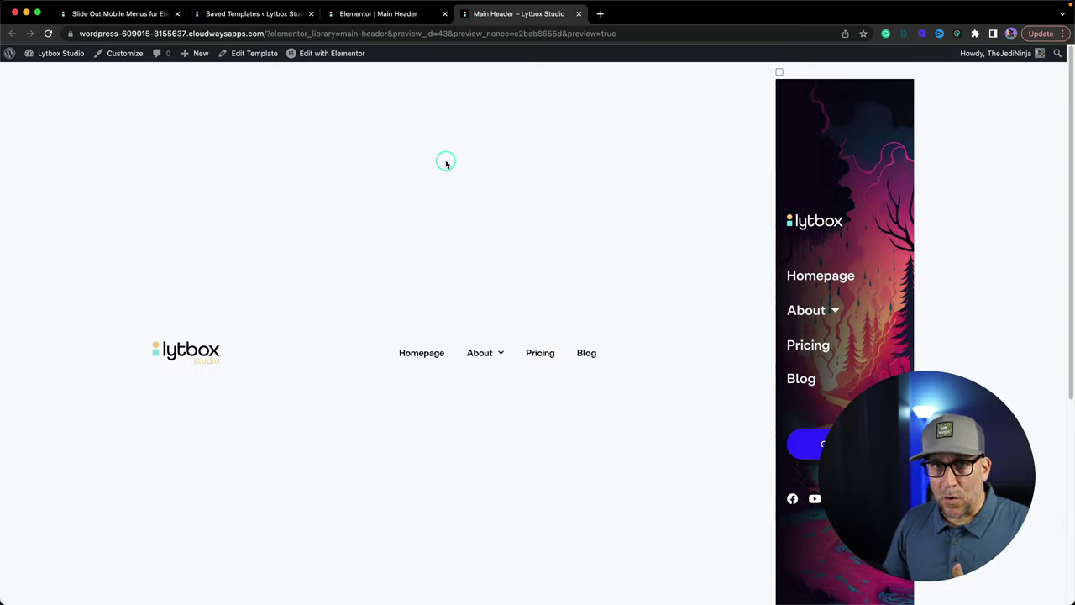
Step: Open the Customizer's Additional CSS section and dismiss its help notice
{"action": "left_click", "coordinate": [126, 54]}
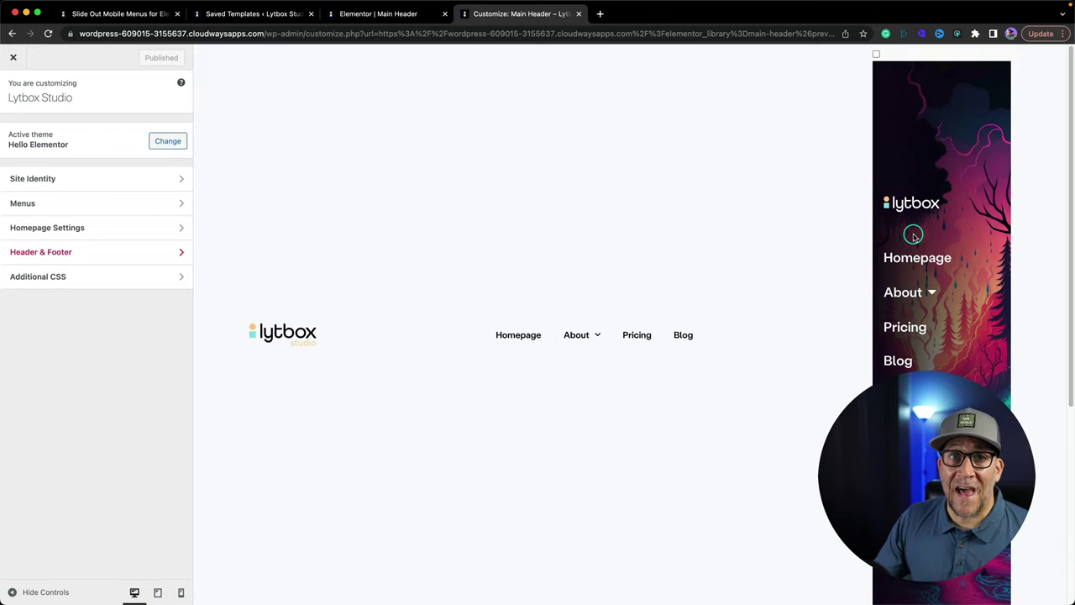
{"action": "left_click", "coordinate": [409, 11]}
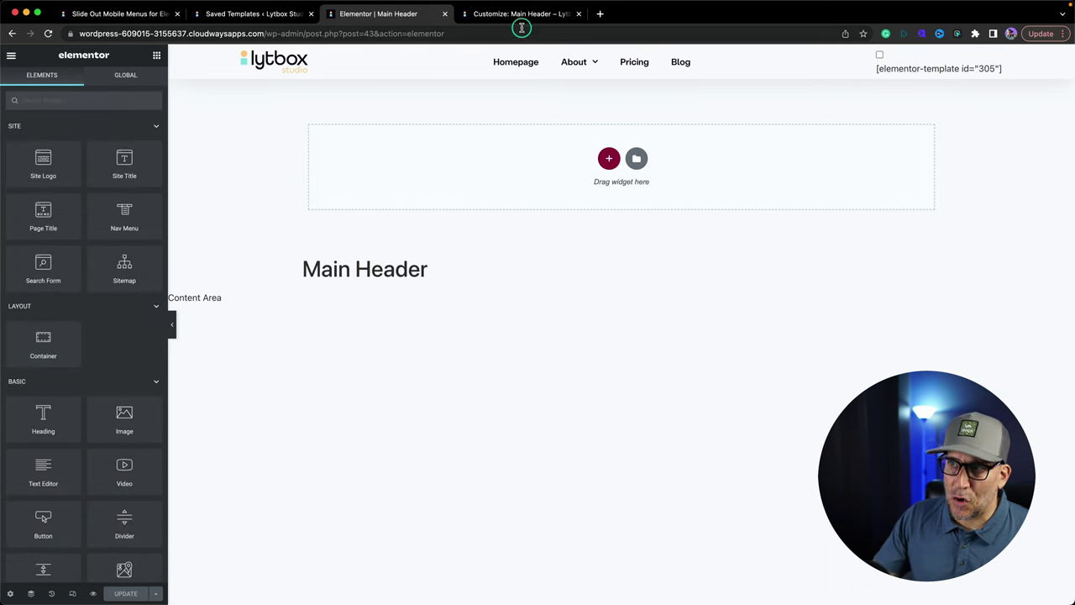
{"action": "left_click", "coordinate": [516, 14]}
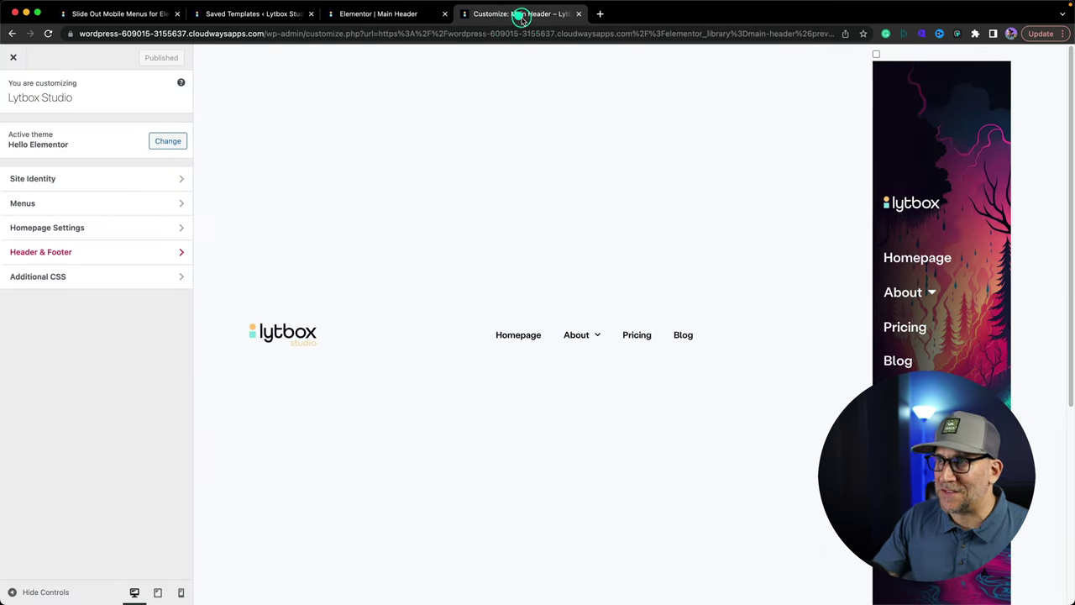
{"action": "left_click", "coordinate": [128, 288]}
{"action": "left_click", "coordinate": [167, 294]}
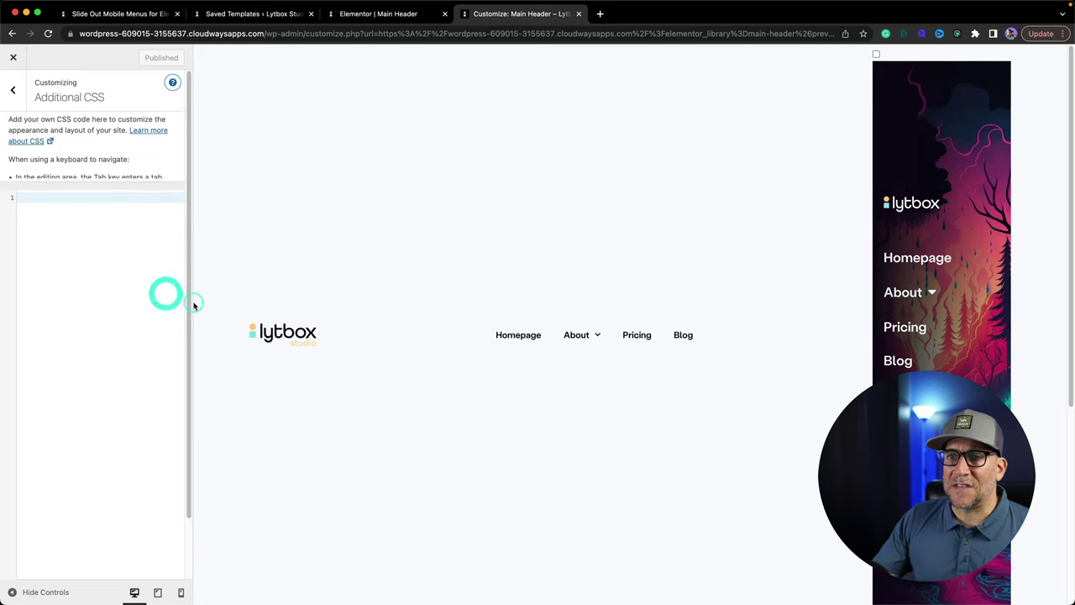
{"action": "left_click", "coordinate": [96, 14]}
Step: Drag-select the complete 'Step 3: Add the CSS' code block in the tutorial
{"action": "left_click", "coordinate": [314, 390]}
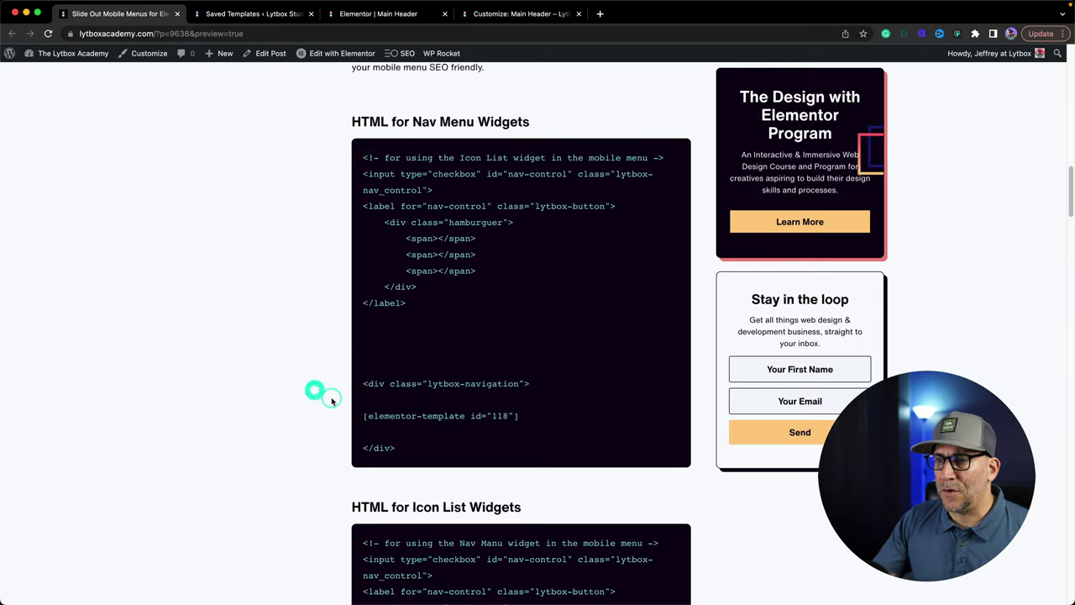
{"action": "scroll", "coordinate": [331, 401], "scroll_direction": "down", "scroll_amount": 10}
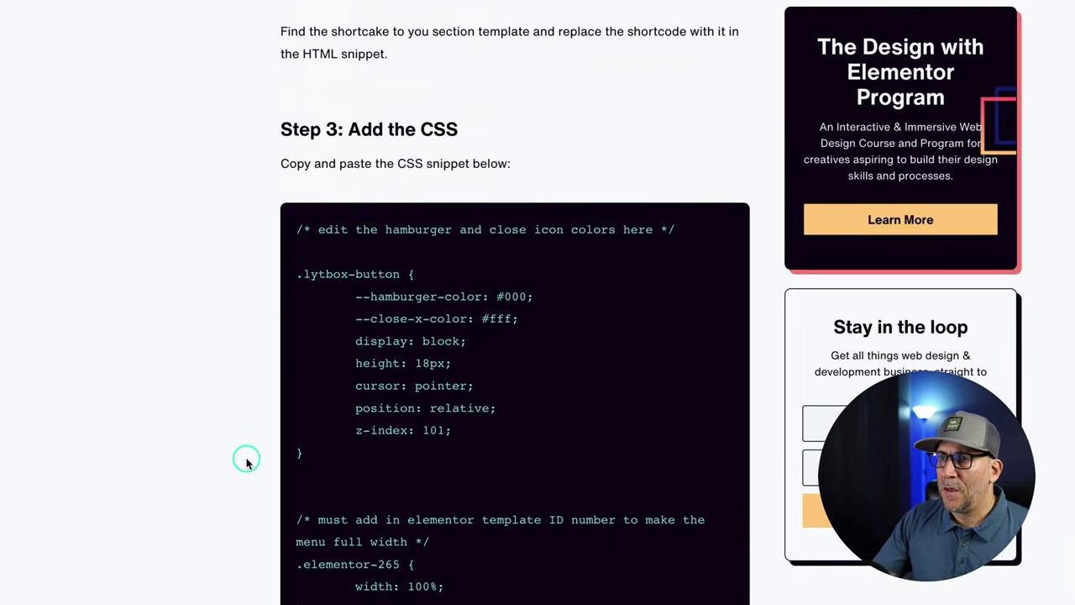
{"action": "left_click_drag", "start_coordinate": [280, 122], "coordinate": [467, 125]}
{"action": "left_click_drag", "start_coordinate": [295, 226], "coordinate": [459, 404]}
{"action": "scroll", "coordinate": [458, 382], "scroll_direction": "down", "scroll_amount": 9}
{"action": "scroll", "coordinate": [456, 372], "scroll_direction": "down", "scroll_amount": 12}
{"action": "scroll", "coordinate": [458, 377], "scroll_direction": "down", "scroll_amount": 8}
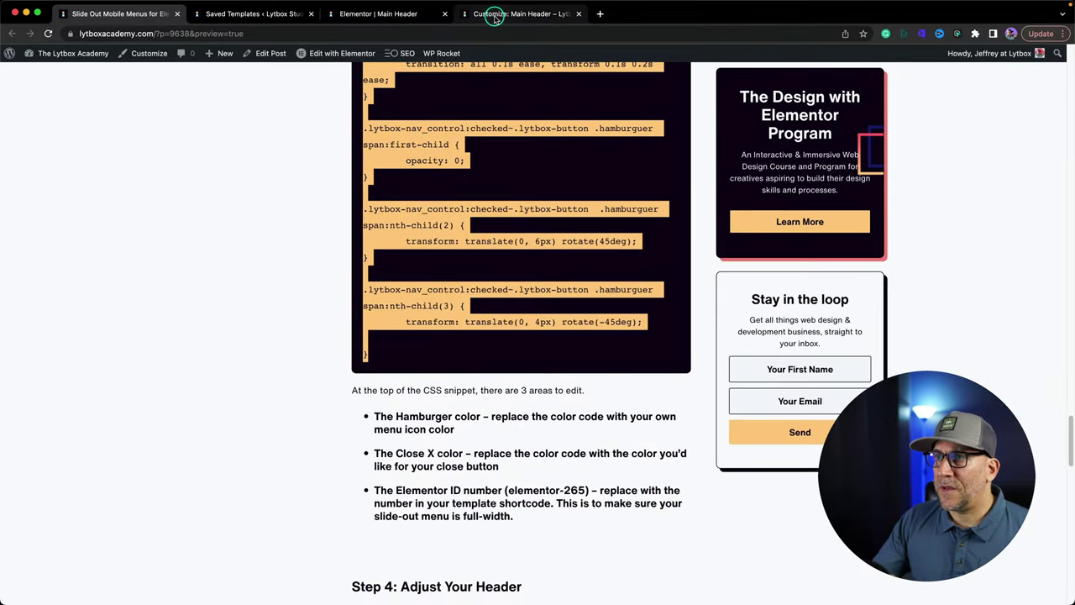
{"action": "left_click", "coordinate": [496, 14]}
Step: Paste the tutorial CSS into Additional CSS and toggle the hamburger repeatedly to test the slide-out
{"action": "left_click", "coordinate": [58, 160]}
{"action": "key", "text": "super+v"}
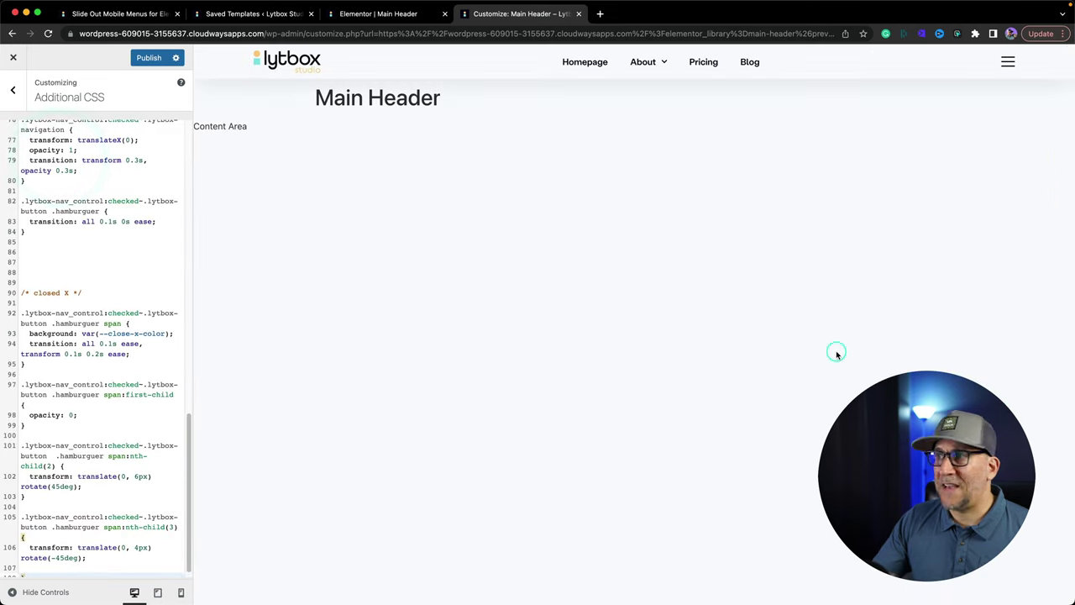
{"action": "left_click", "coordinate": [1010, 64]}
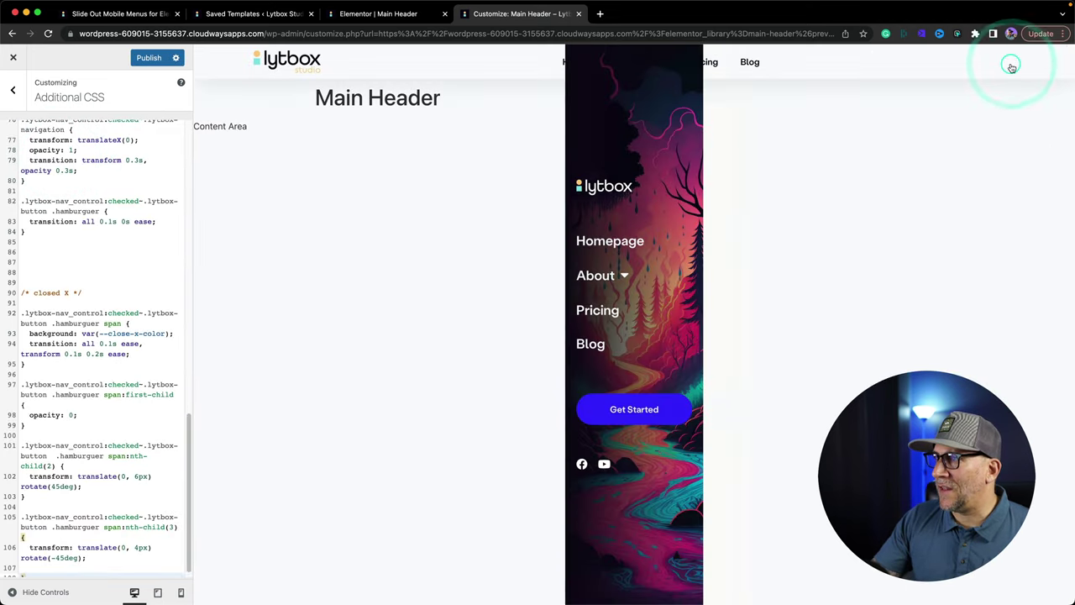
{"action": "left_click", "coordinate": [1010, 64]}
{"action": "left_click", "coordinate": [1010, 65]}
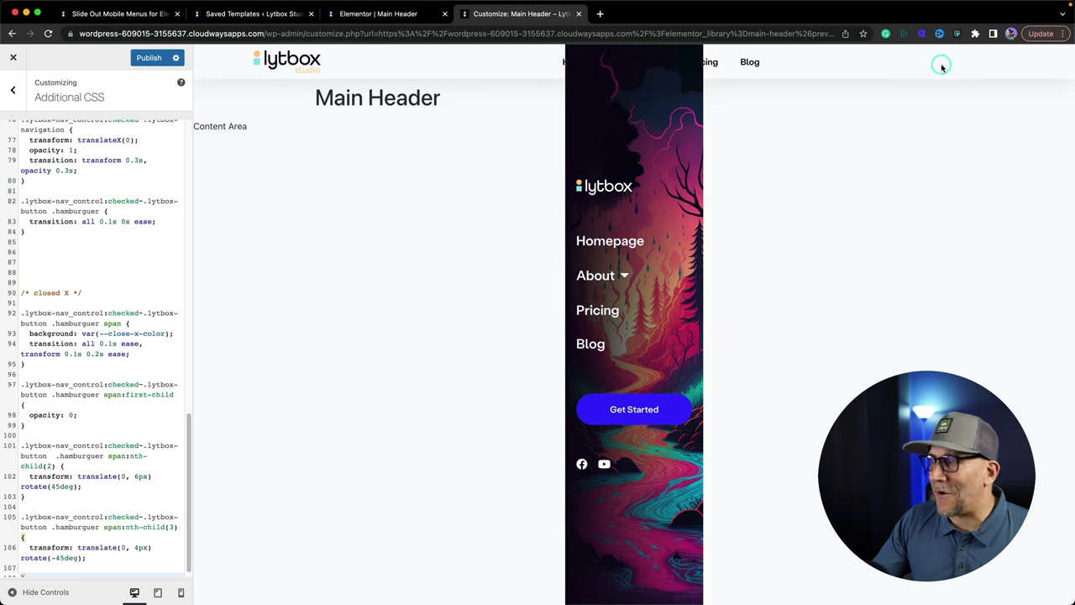
{"action": "left_click", "coordinate": [1002, 65]}
{"action": "left_click", "coordinate": [1002, 65]}
{"action": "left_click", "coordinate": [1001, 67]}
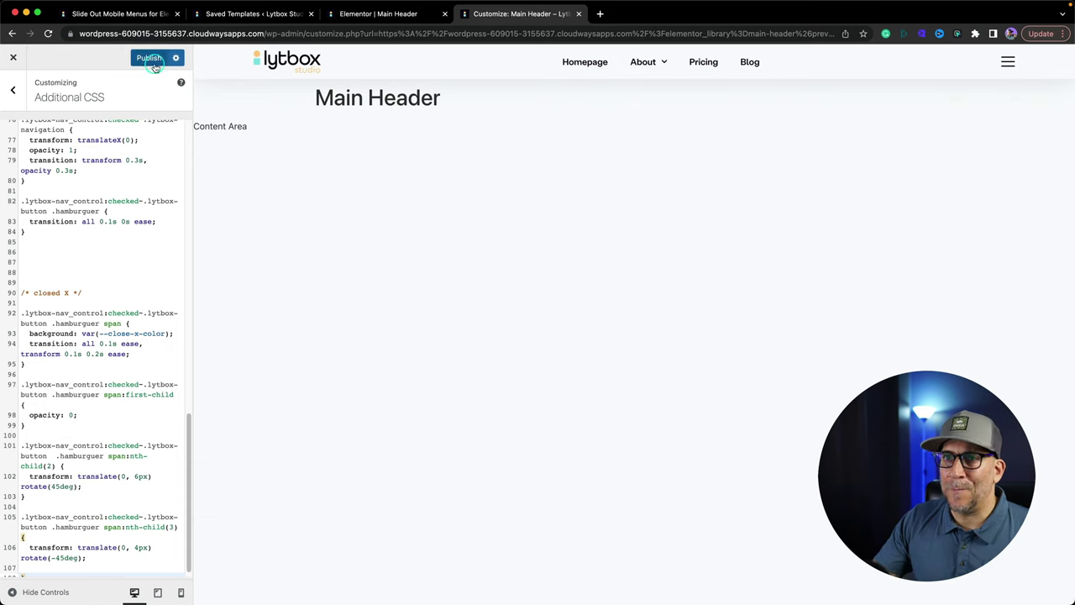
{"action": "left_click", "coordinate": [246, 15]}
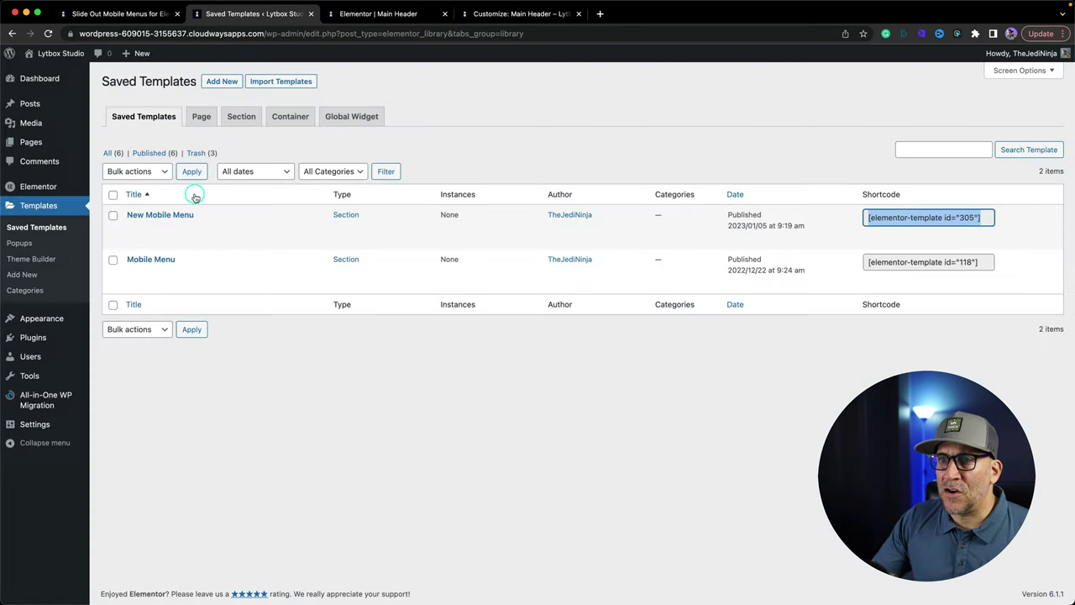
Step: Highlight the template ID 305 inside the New Mobile Menu shortcode
{"action": "left_click", "coordinate": [922, 217]}
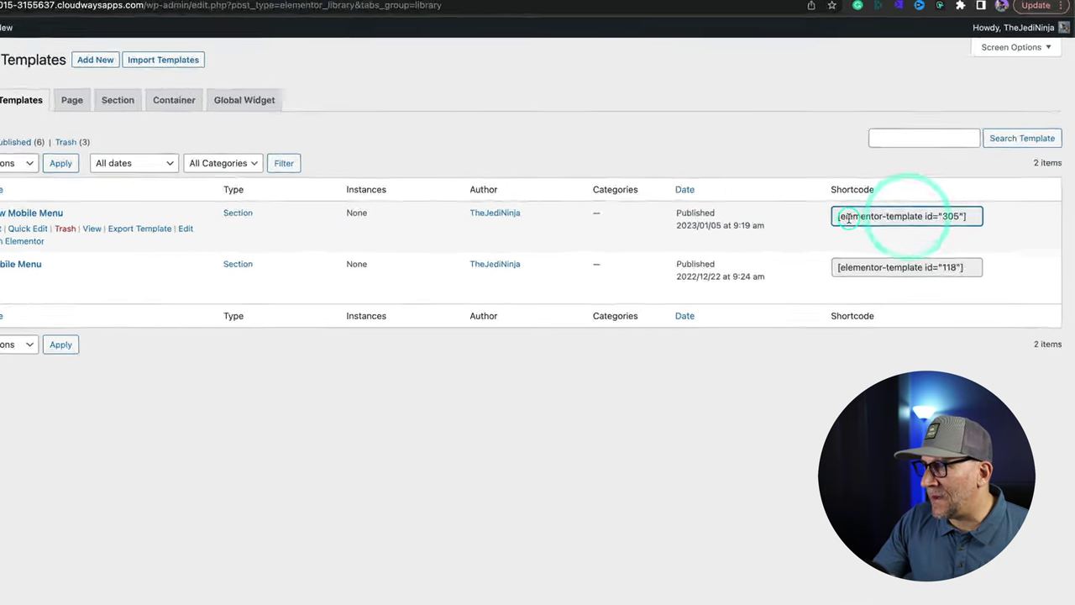
{"action": "left_click", "coordinate": [938, 216]}
{"action": "left_click_drag", "start_coordinate": [885, 214], "coordinate": [944, 220]}
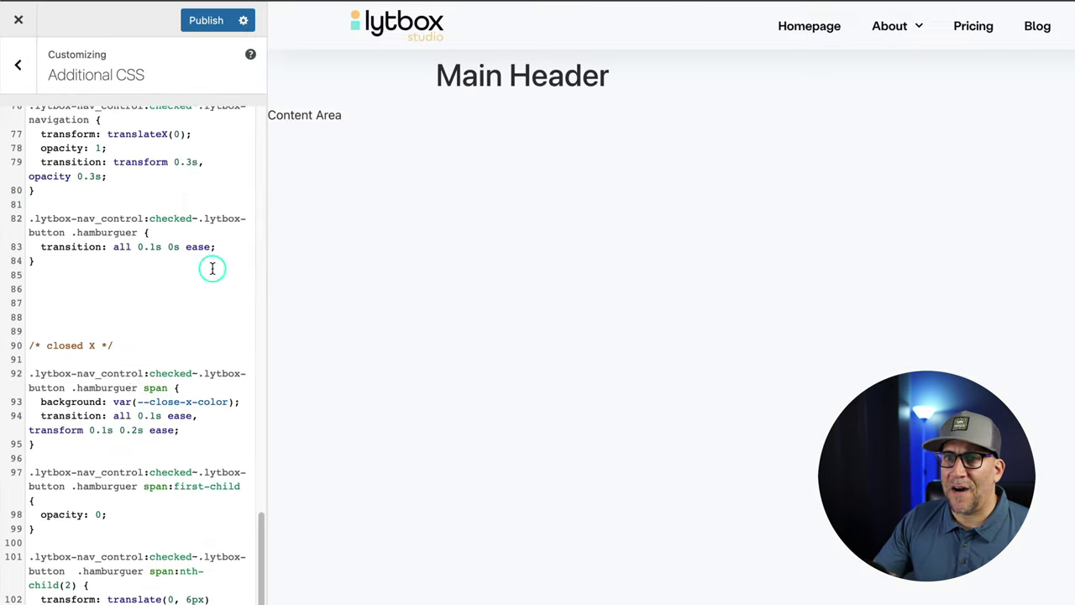
{"action": "scroll", "coordinate": [126, 420], "scroll_direction": "up", "scroll_amount": 15}
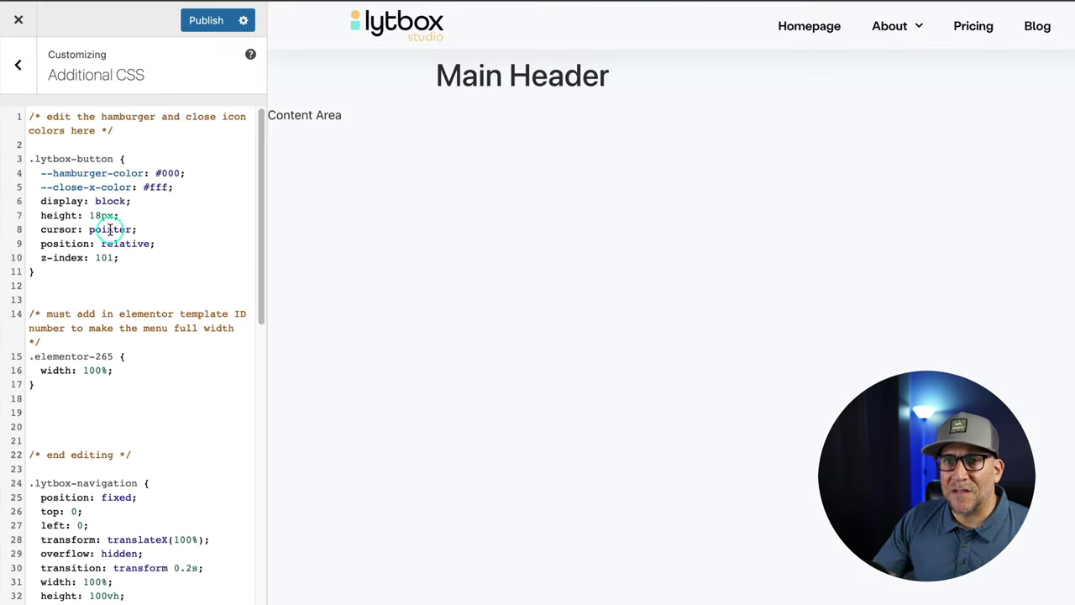
Step: Retarget the full-width rule from .elementor-265 to .elementor-305 and open the menu to check its width
{"action": "left_click_drag", "start_coordinate": [134, 454], "coordinate": [34, 117]}
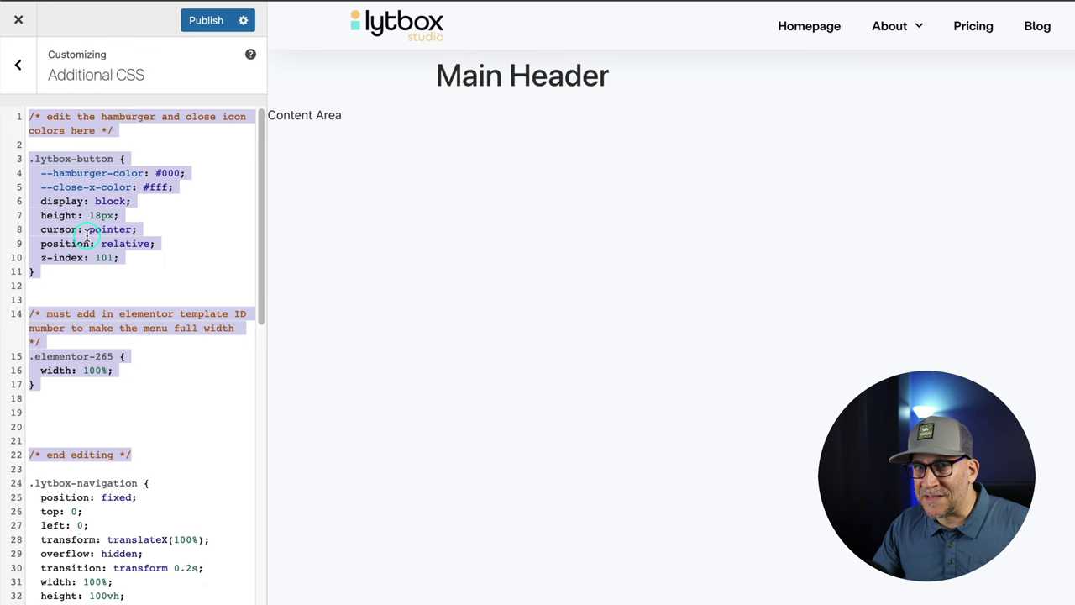
{"action": "left_click", "coordinate": [111, 370]}
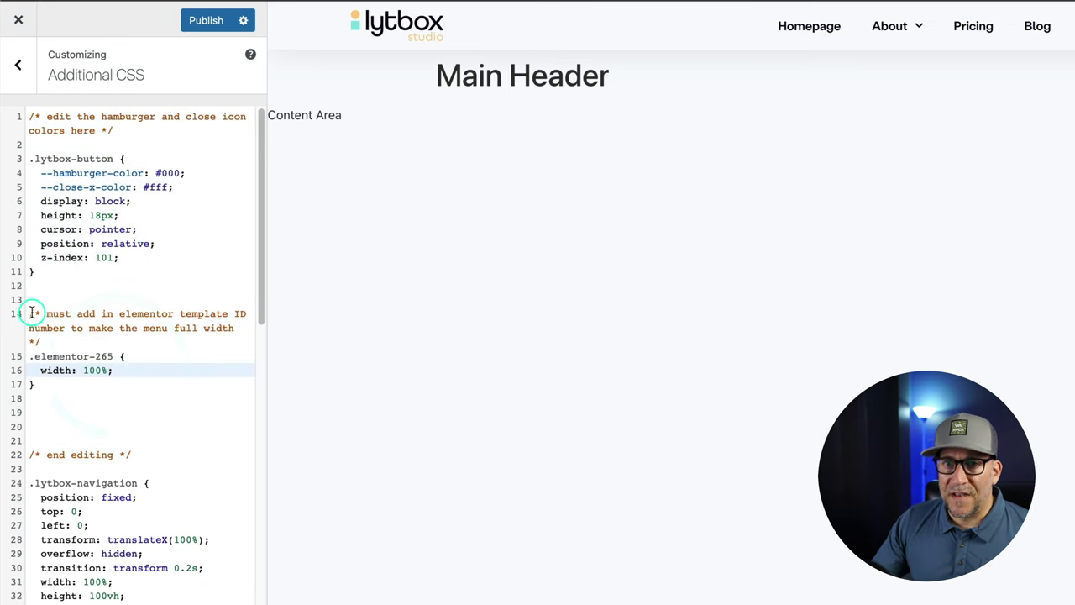
{"action": "left_click", "coordinate": [110, 356]}
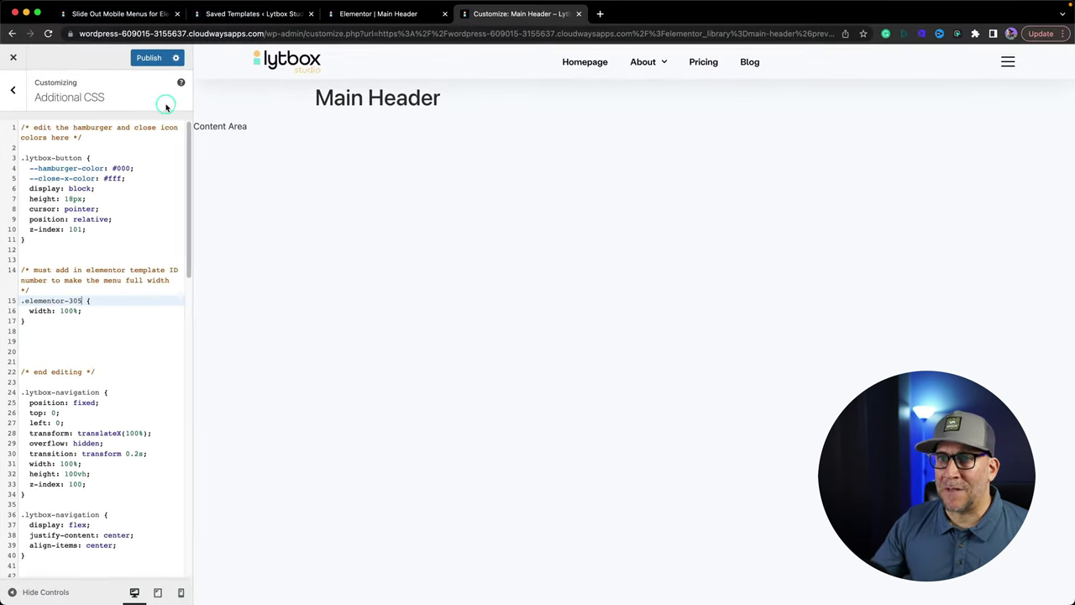
{"action": "left_click", "coordinate": [1007, 63]}
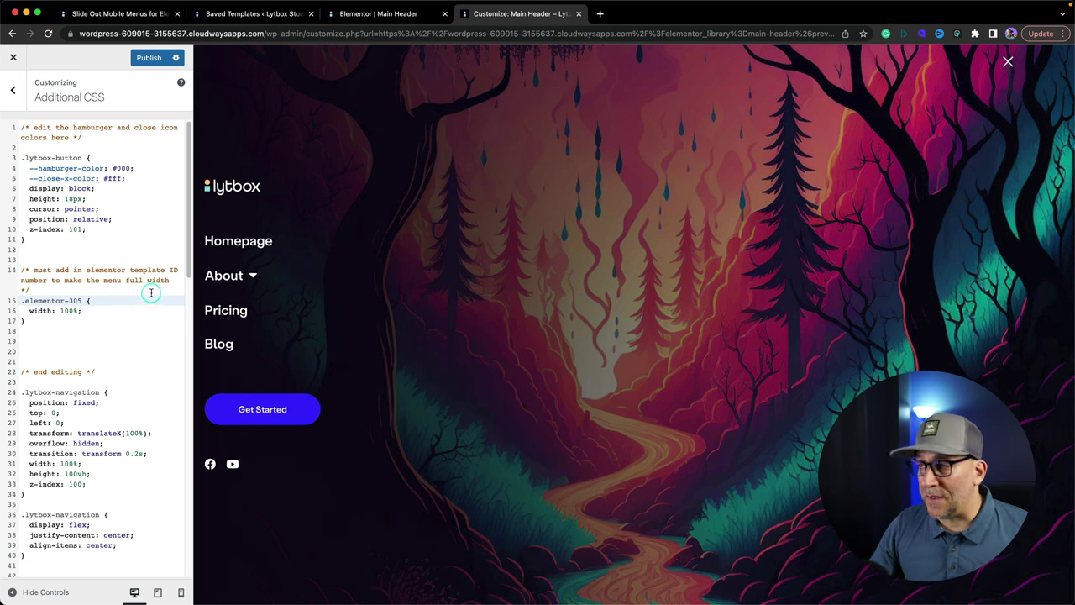
Step: Review the .elementor-305 rule, close the menu, and locate the hamburger and close-X colour settings
{"action": "left_click_drag", "start_coordinate": [20, 320], "coordinate": [12, 252]}
{"action": "left_click", "coordinate": [47, 319]}
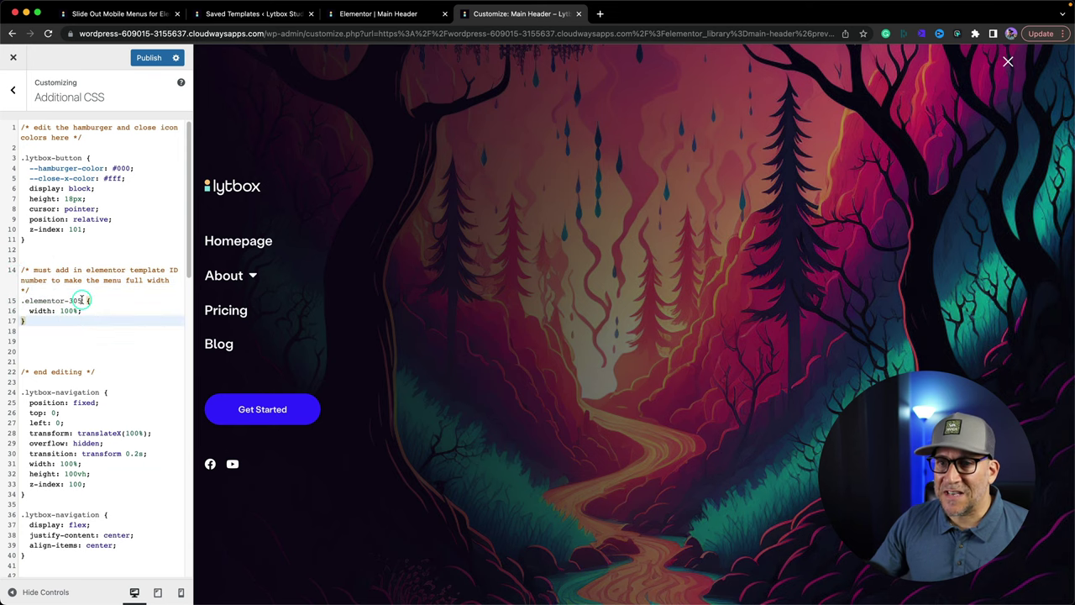
{"action": "left_click", "coordinate": [81, 300]}
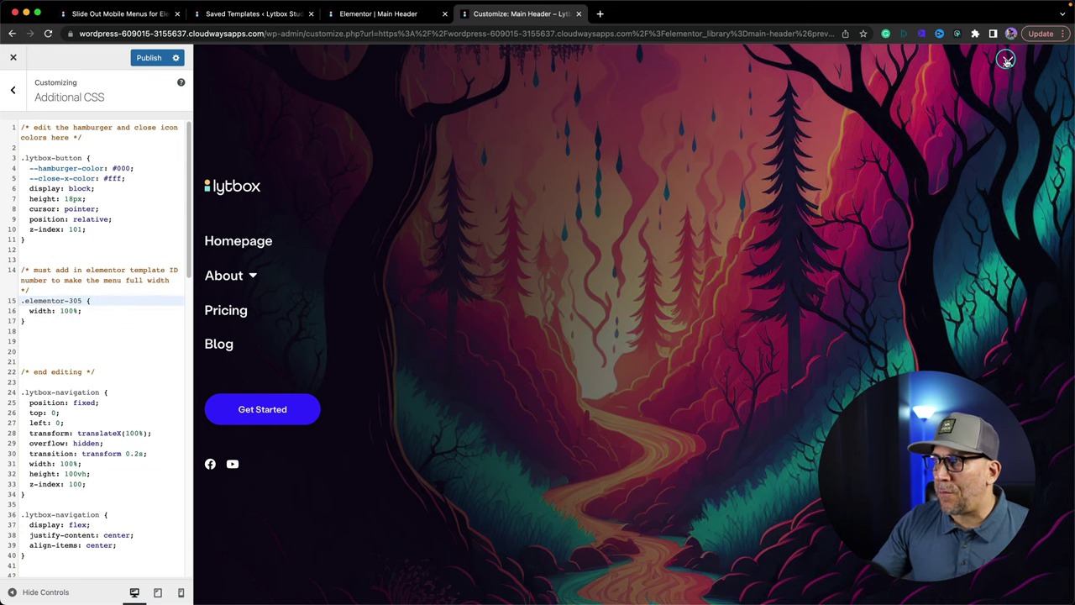
{"action": "left_click", "coordinate": [1006, 60]}
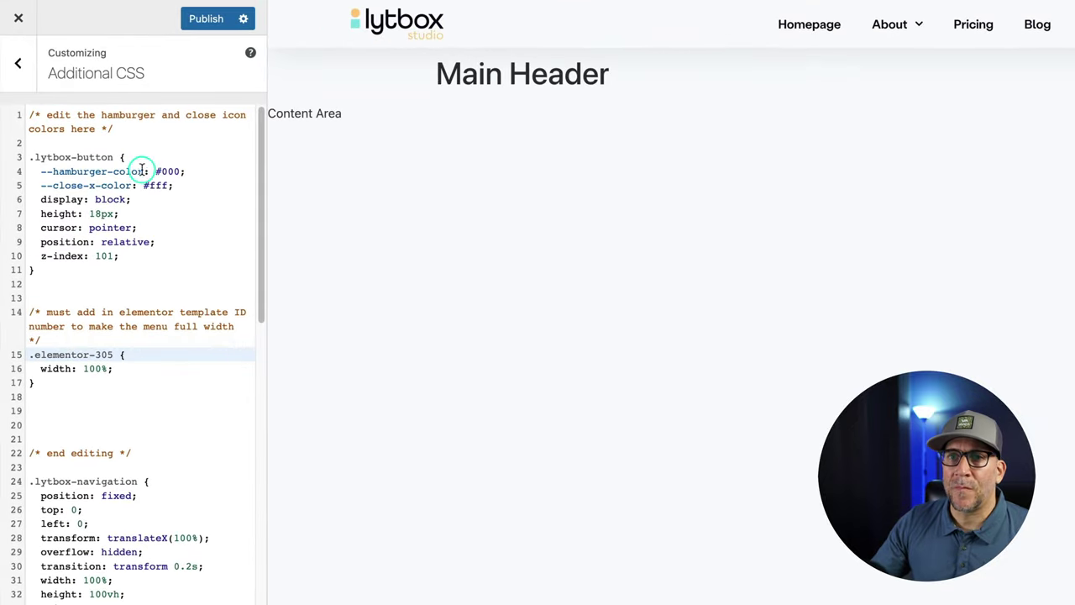
{"action": "left_click_drag", "start_coordinate": [30, 157], "coordinate": [179, 171]}
{"action": "left_click", "coordinate": [79, 170]}
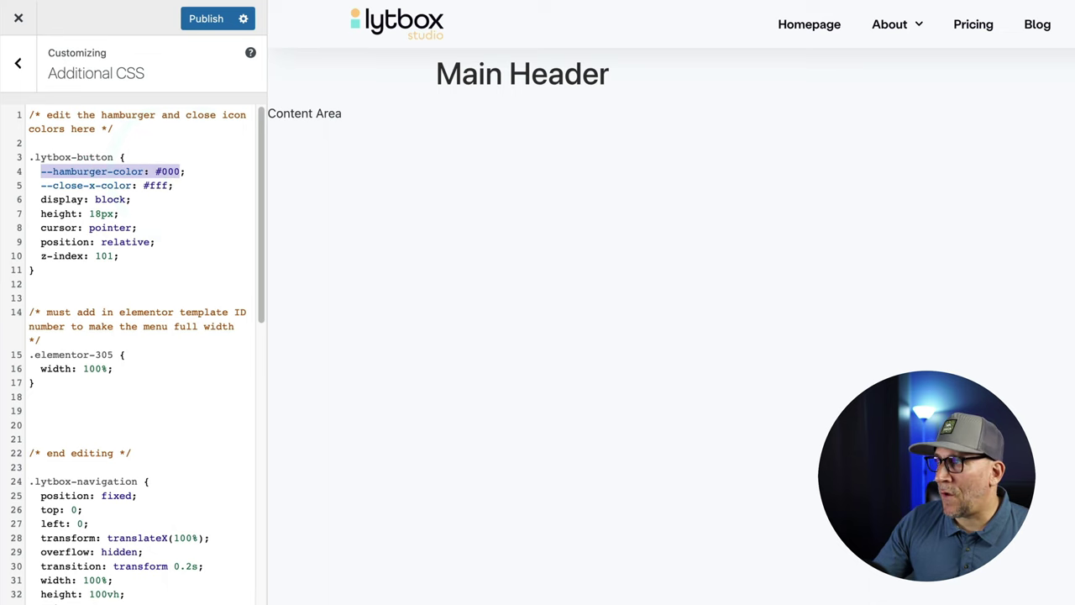
Step: Change the hamburger colour to red and test the slide-out menu
{"action": "left_click", "coordinate": [179, 170]}
{"action": "key", "text": "BackSpace"}
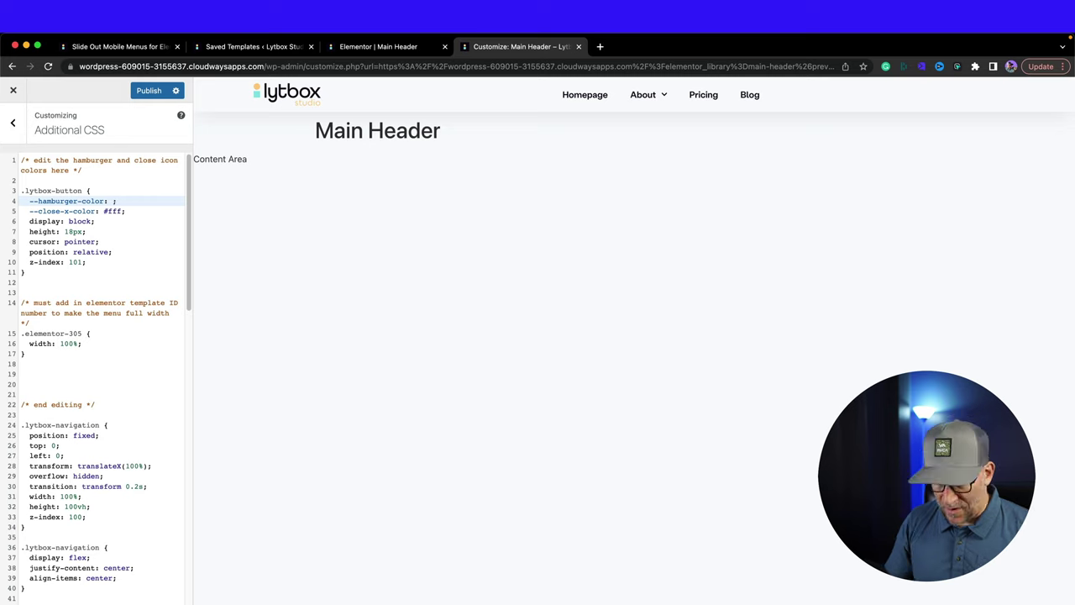
{"action": "type", "text": "red"}
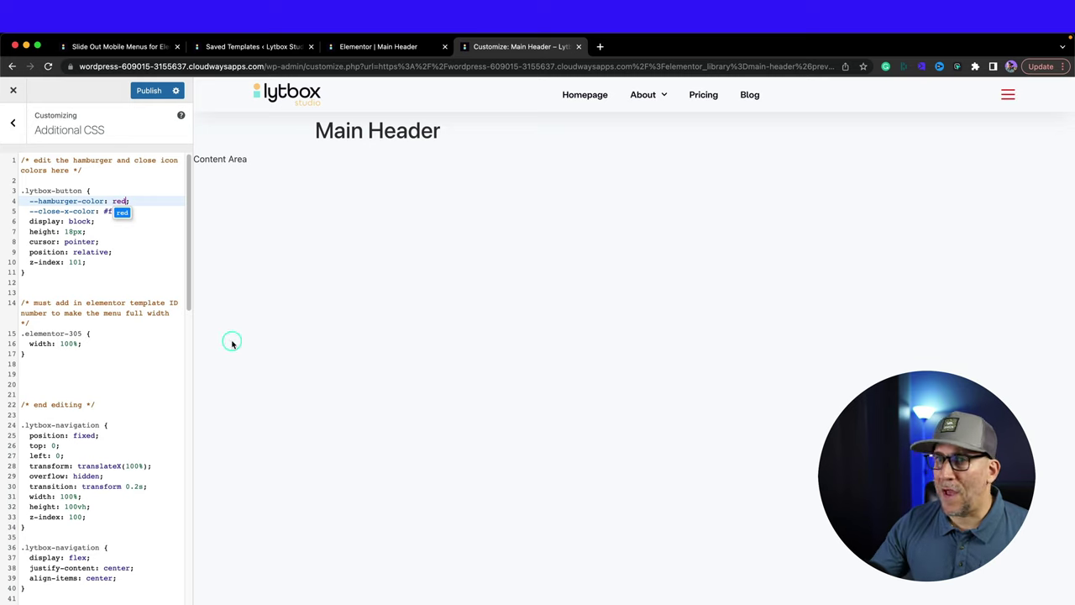
{"action": "left_click", "coordinate": [85, 215]}
{"action": "left_click_drag", "start_coordinate": [38, 211], "coordinate": [73, 210]}
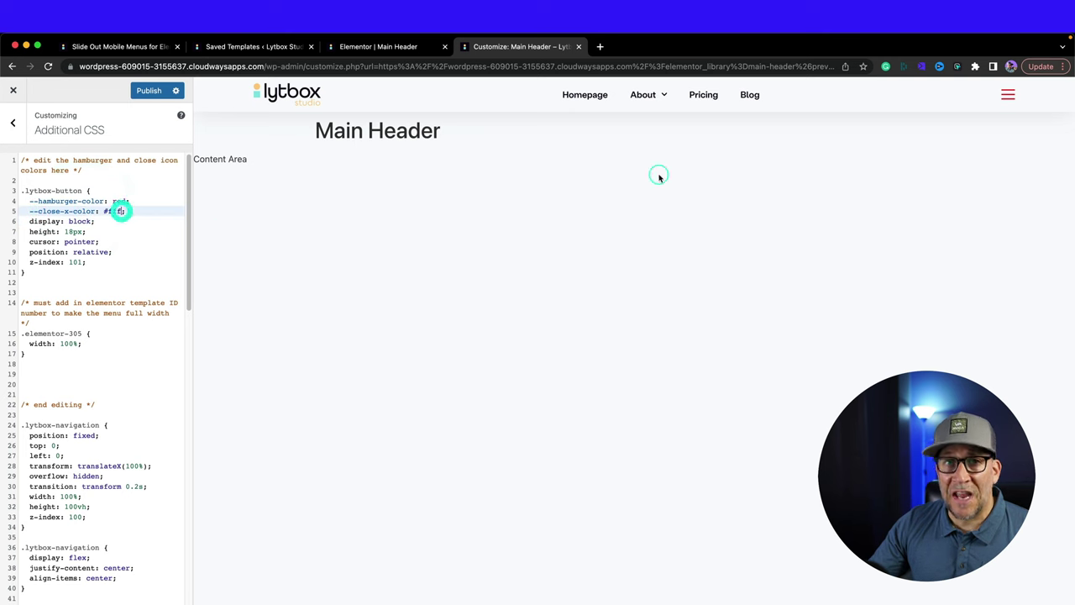
{"action": "left_click", "coordinate": [1007, 95]}
{"action": "left_click", "coordinate": [1008, 95]}
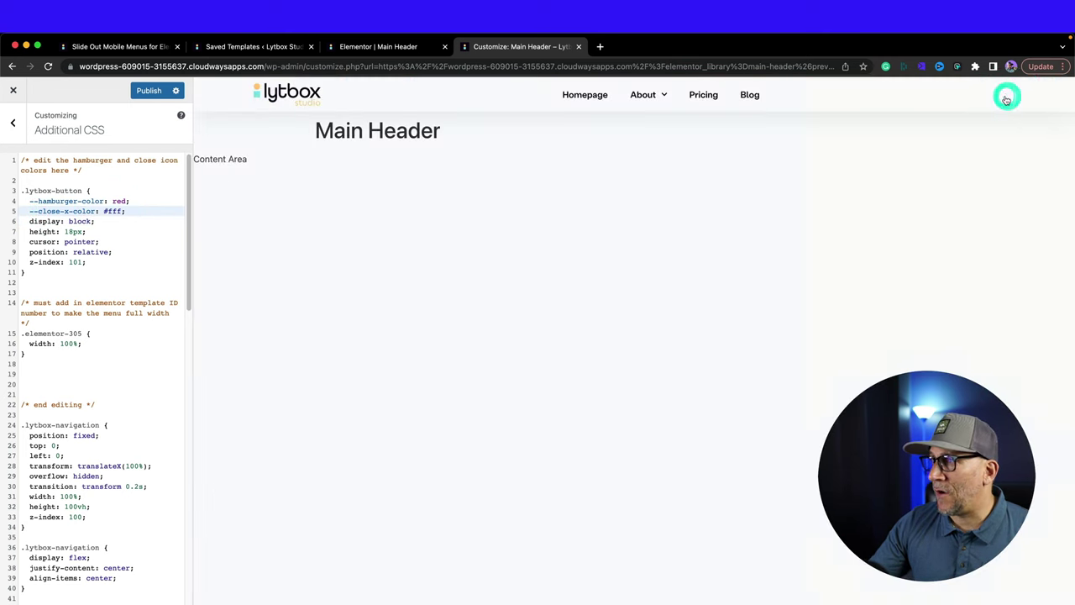
Step: Try blue for the close-X colour and check it in the opened menu
{"action": "left_click", "coordinate": [119, 211]}
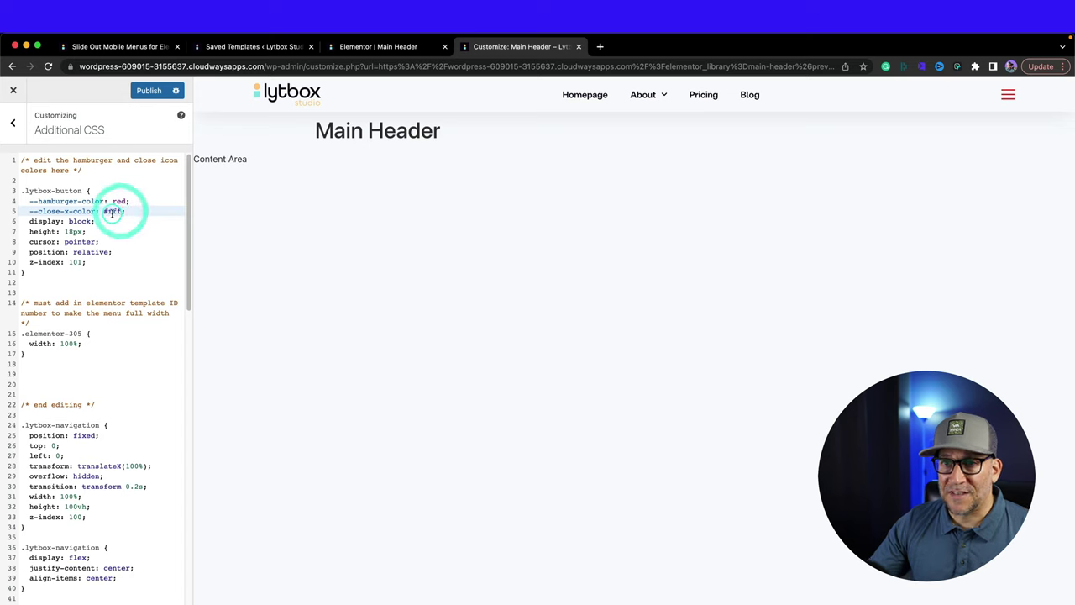
{"action": "key", "text": "BackSpace"}
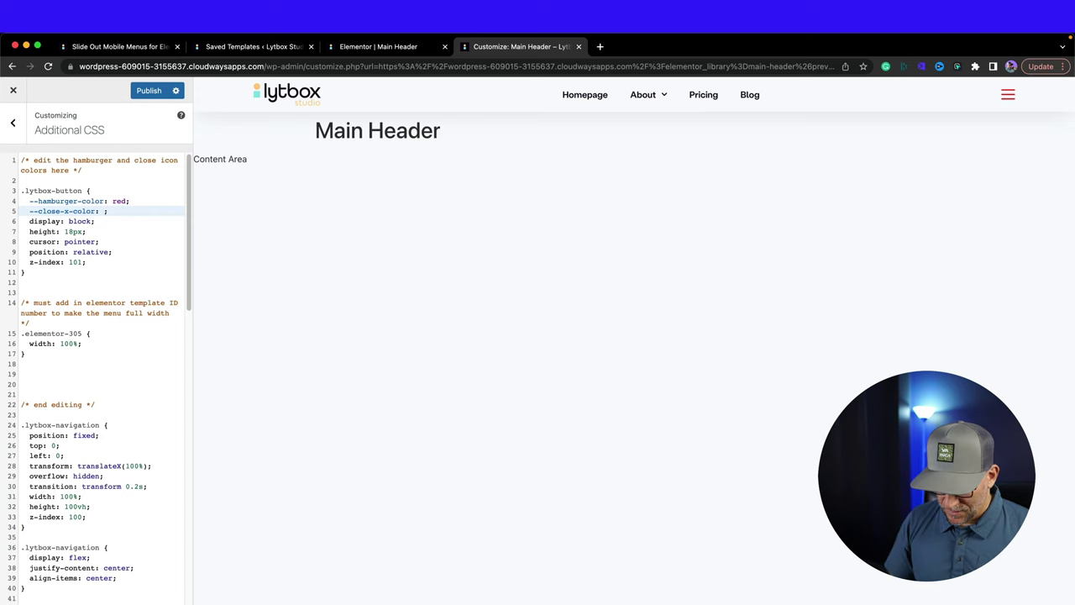
{"action": "type", "text": "blue"}
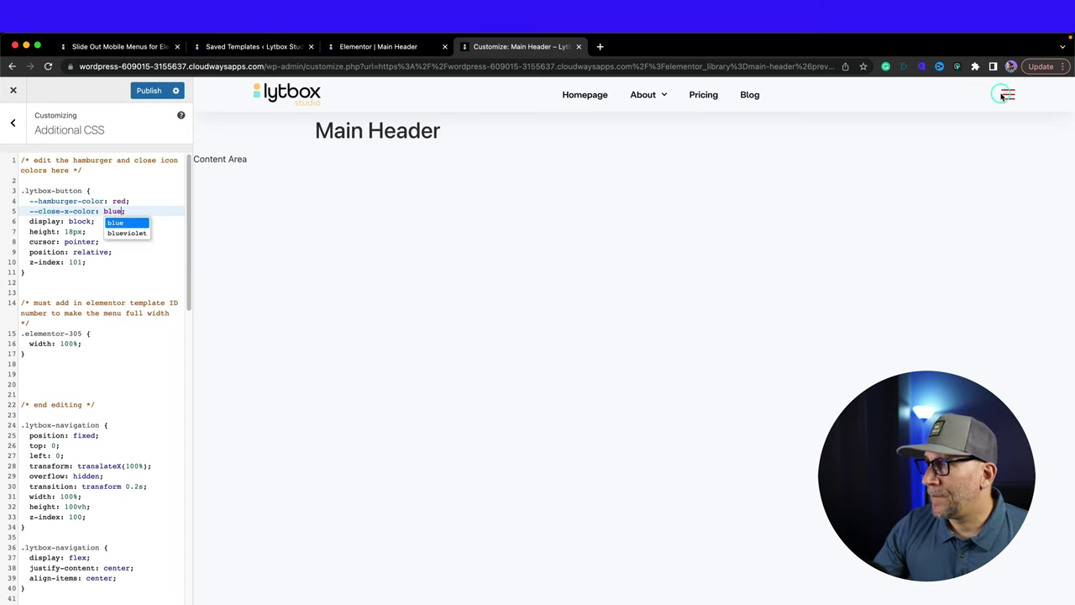
{"action": "left_click", "coordinate": [1006, 95]}
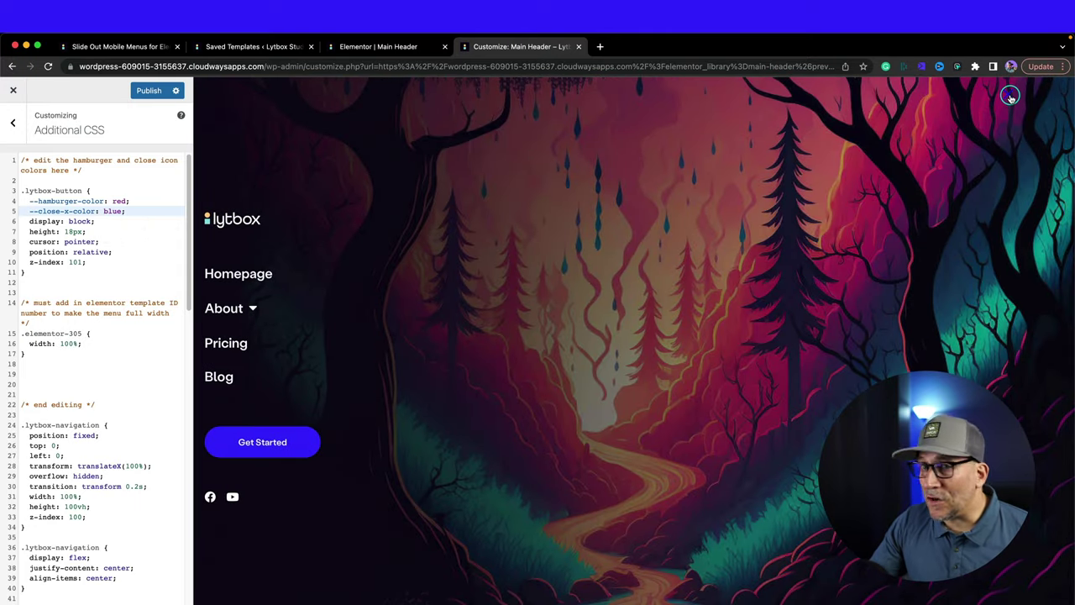
{"action": "left_click", "coordinate": [1010, 97]}
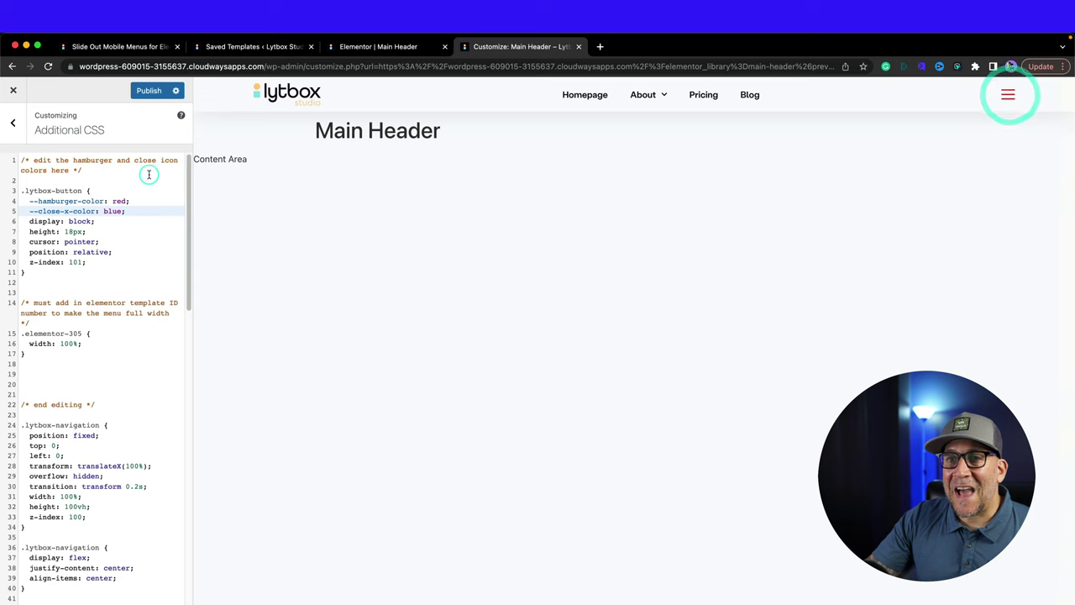
Step: Set the close-icon colour to #fff
{"action": "left_click", "coordinate": [125, 202]}
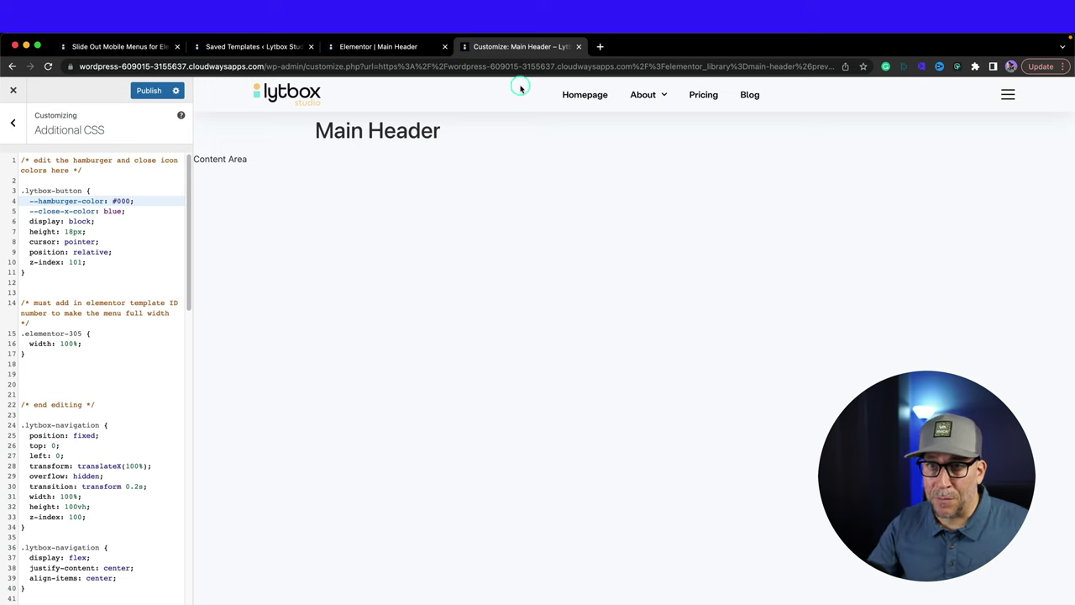
{"action": "left_click", "coordinate": [122, 211]}
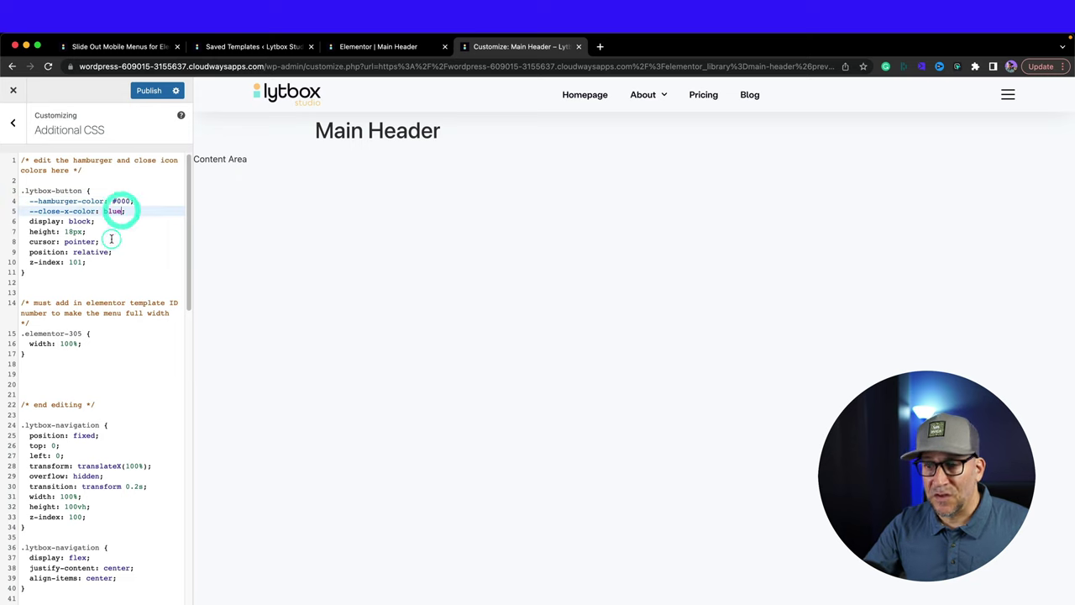
{"action": "key", "text": "BackSpace"}
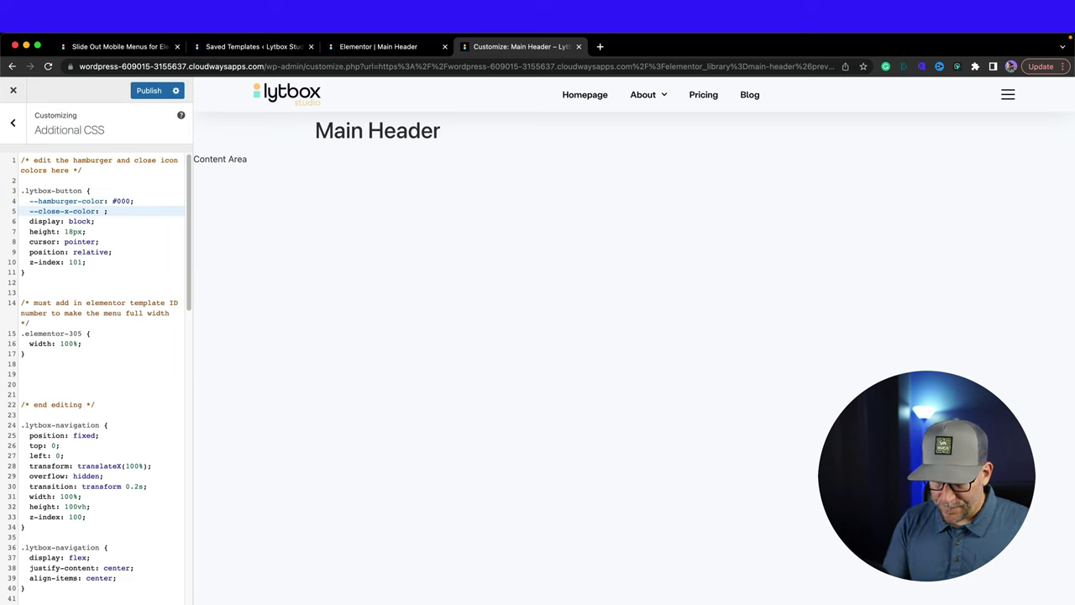
{"action": "type", "text": "#fff"}
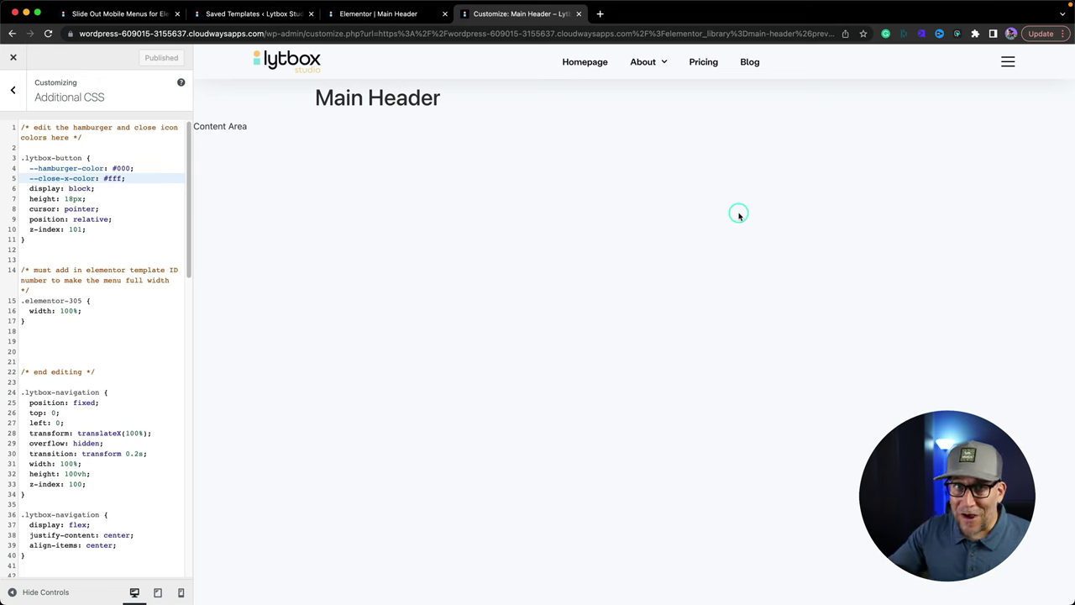
{"action": "left_click", "coordinate": [391, 14]}
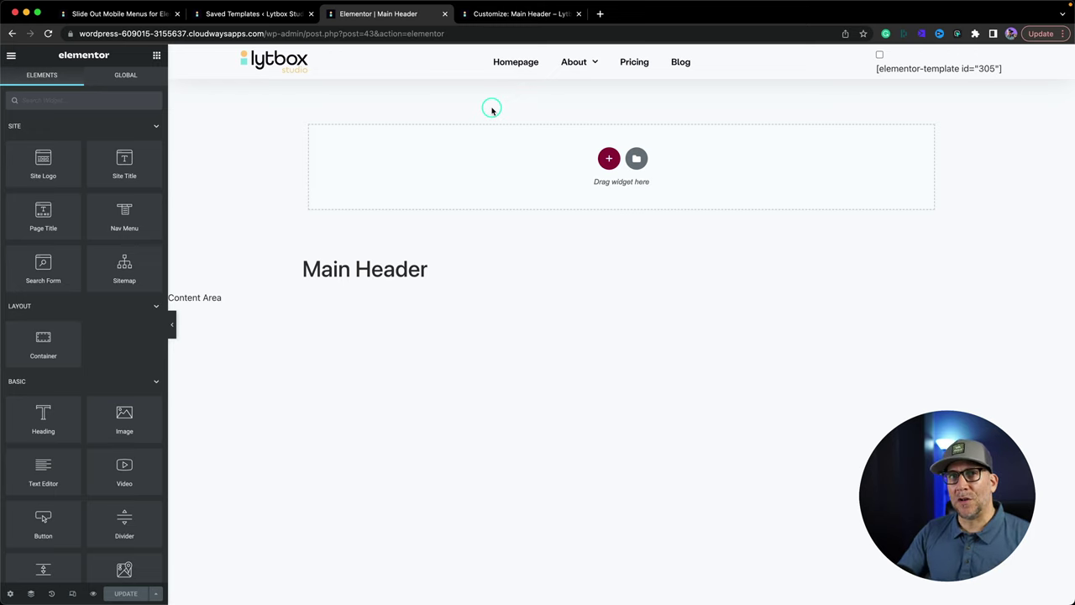
Step: Reload the editor, hide the hamburger HTML widget on desktop, and save the header
{"action": "left_click", "coordinate": [49, 33]}
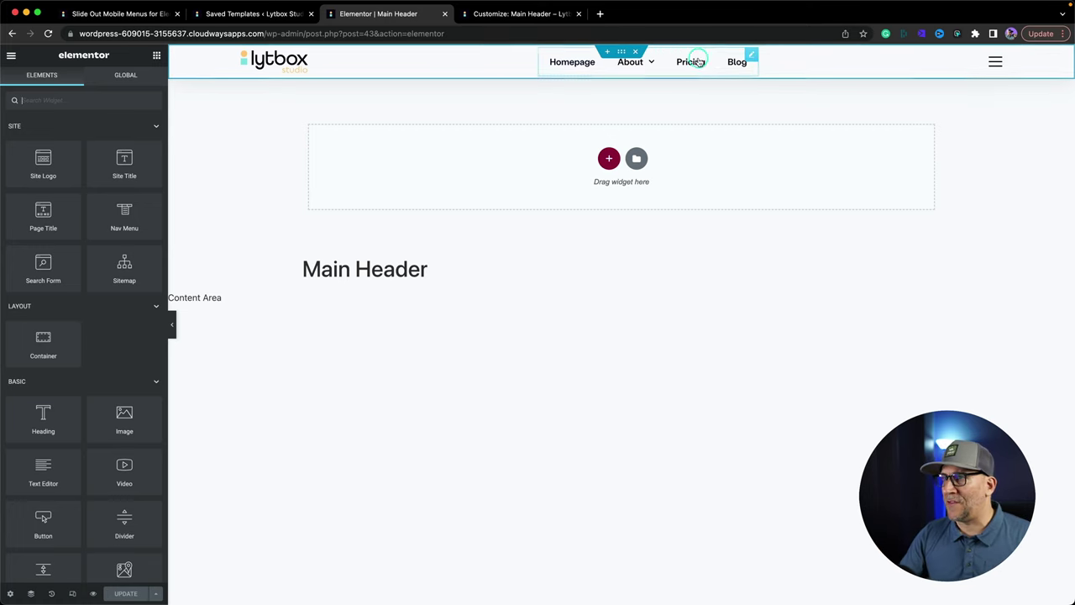
{"action": "left_click", "coordinate": [996, 64]}
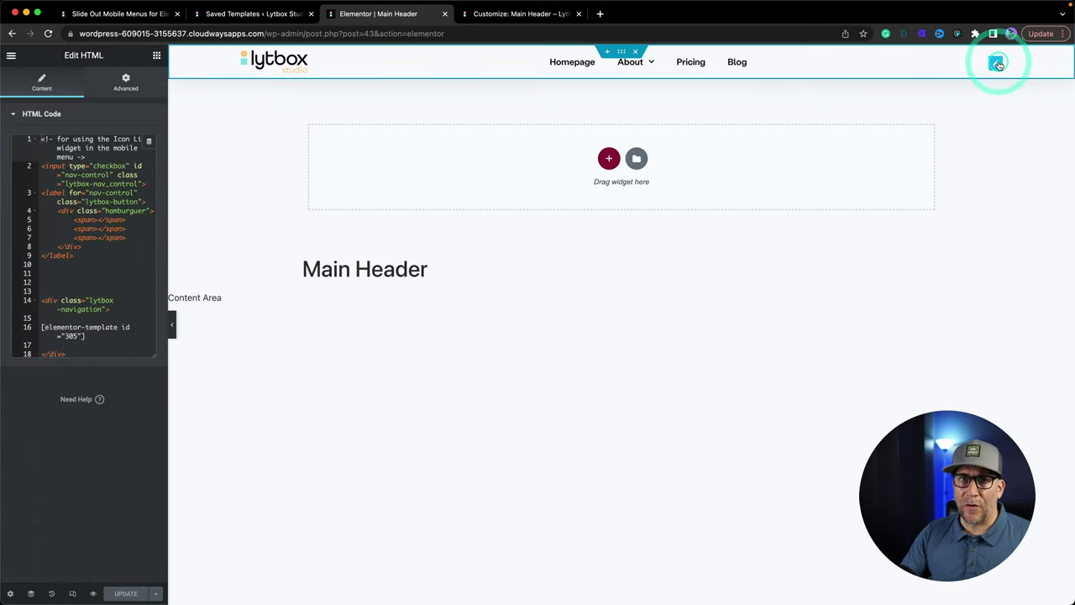
{"action": "left_click", "coordinate": [127, 82]}
{"action": "scroll", "coordinate": [90, 403], "scroll_direction": "down", "scroll_amount": 5}
{"action": "left_click", "coordinate": [82, 447]}
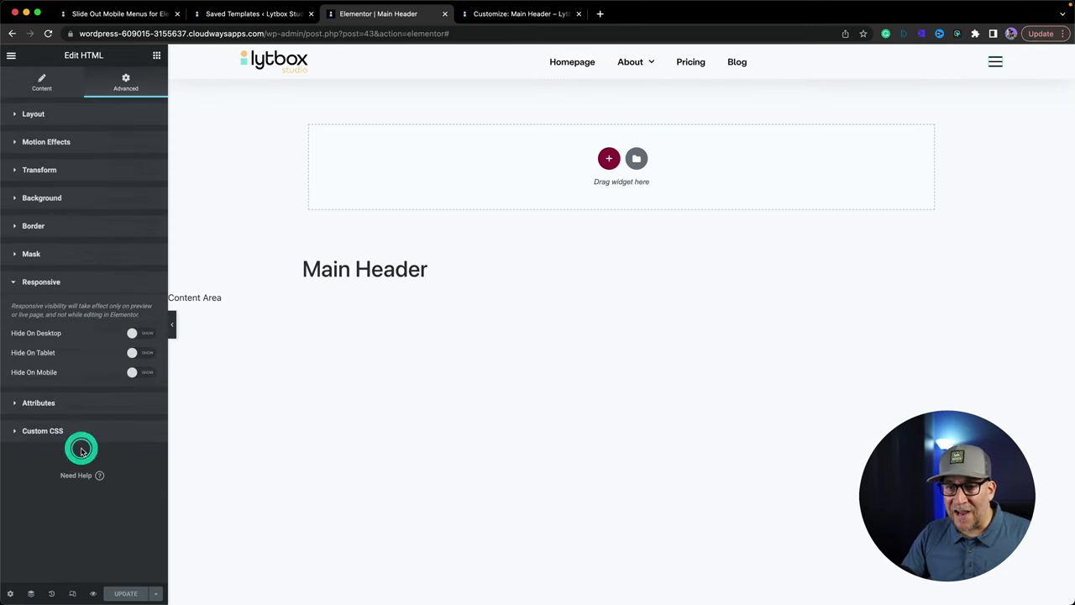
{"action": "left_click", "coordinate": [141, 334]}
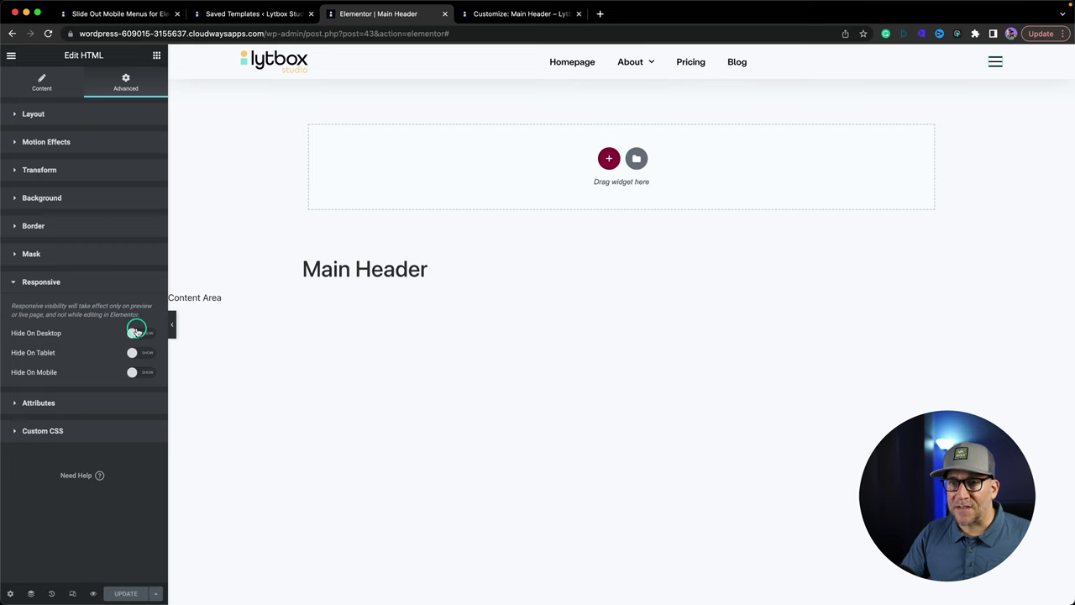
{"action": "left_click", "coordinate": [141, 334]}
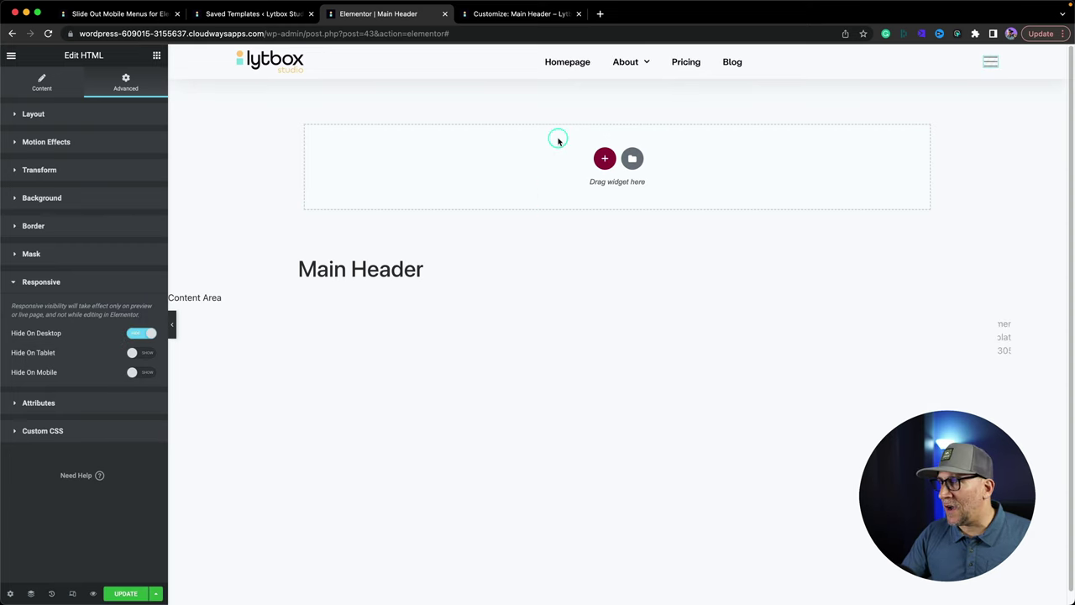
{"action": "left_click", "coordinate": [124, 594]}
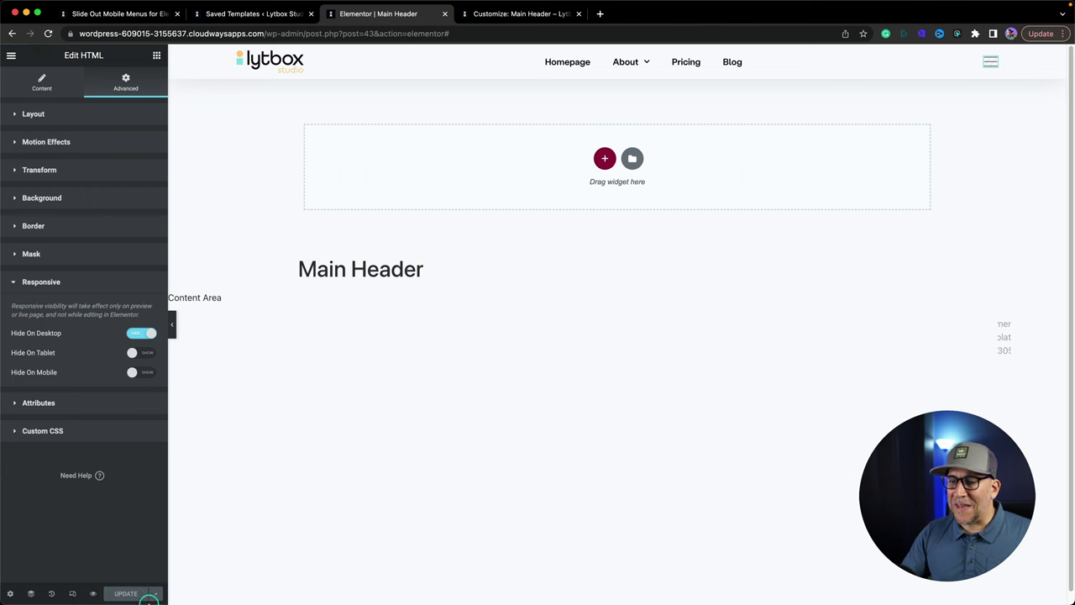
Step: Hide the Nav Menu widget on tablet and mobile and update the header
{"action": "key", "text": "ctrl+Tab"}
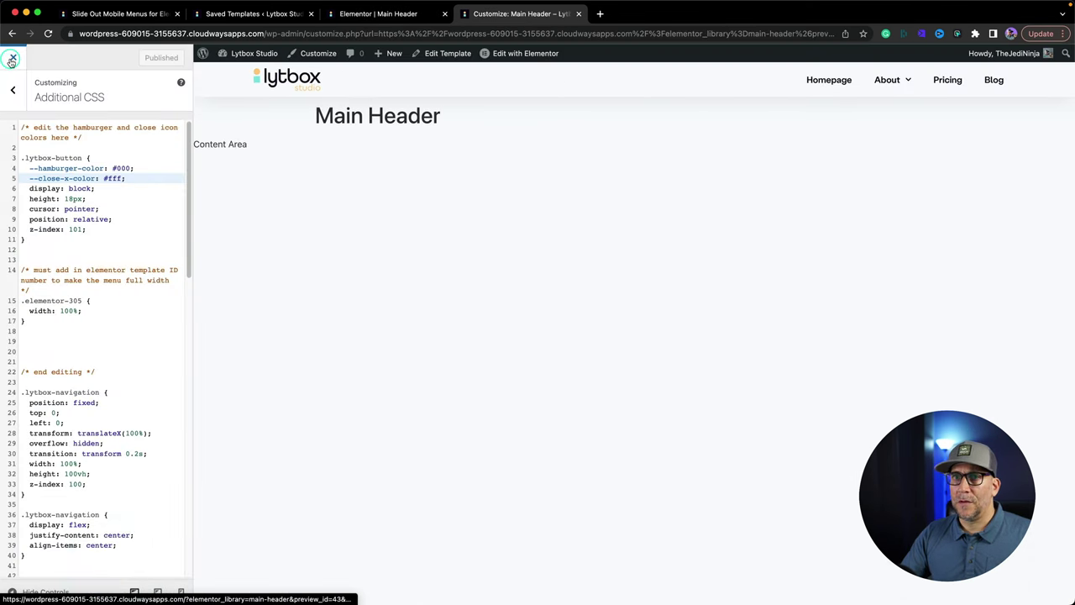
{"action": "left_click", "coordinate": [12, 61]}
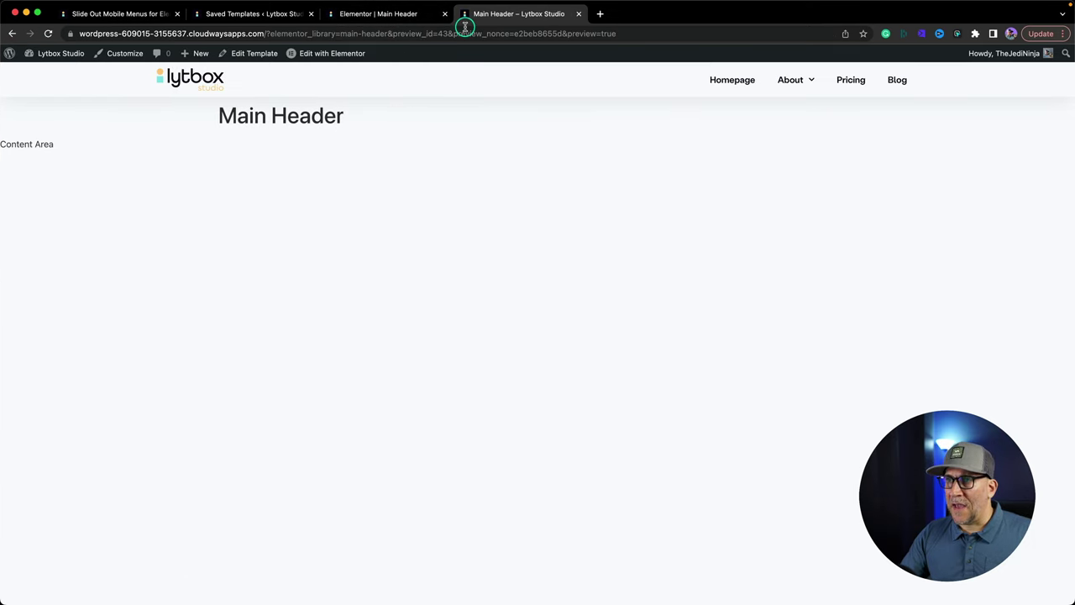
{"action": "left_click", "coordinate": [395, 13]}
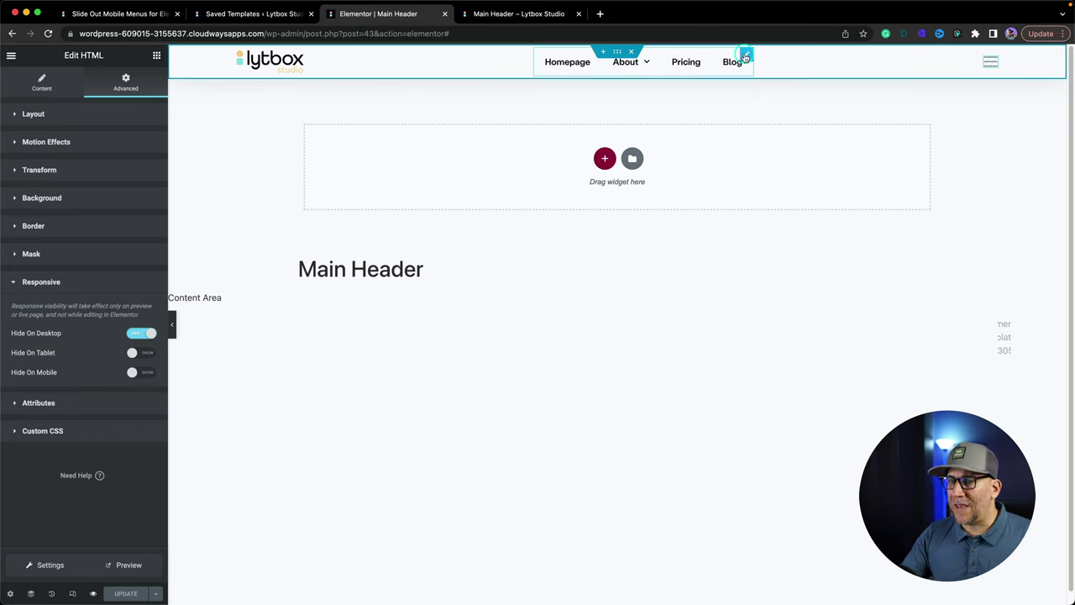
{"action": "left_click", "coordinate": [745, 58]}
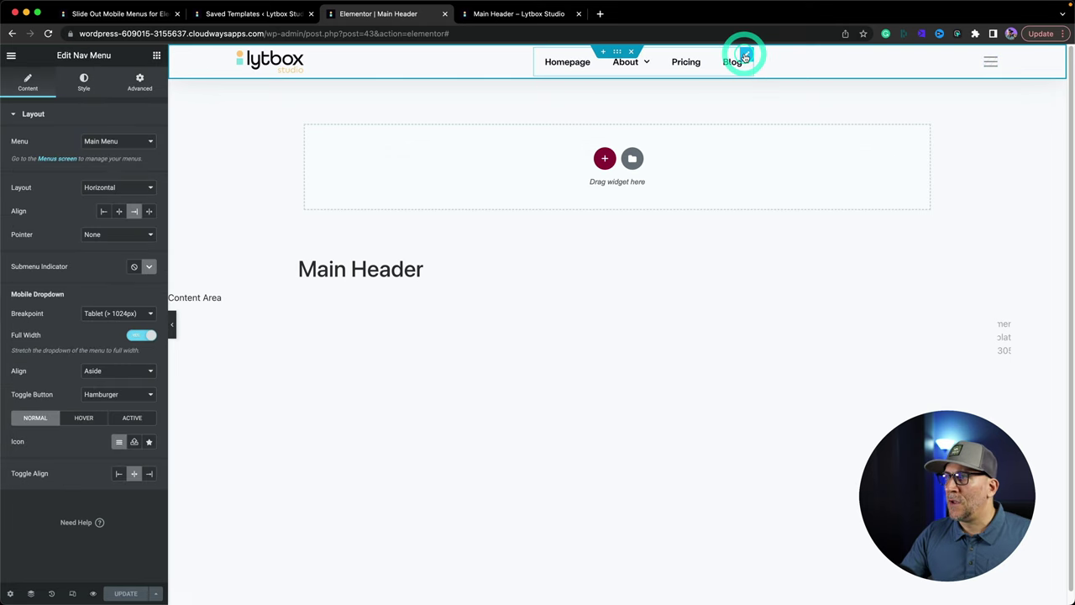
{"action": "left_click", "coordinate": [136, 83]}
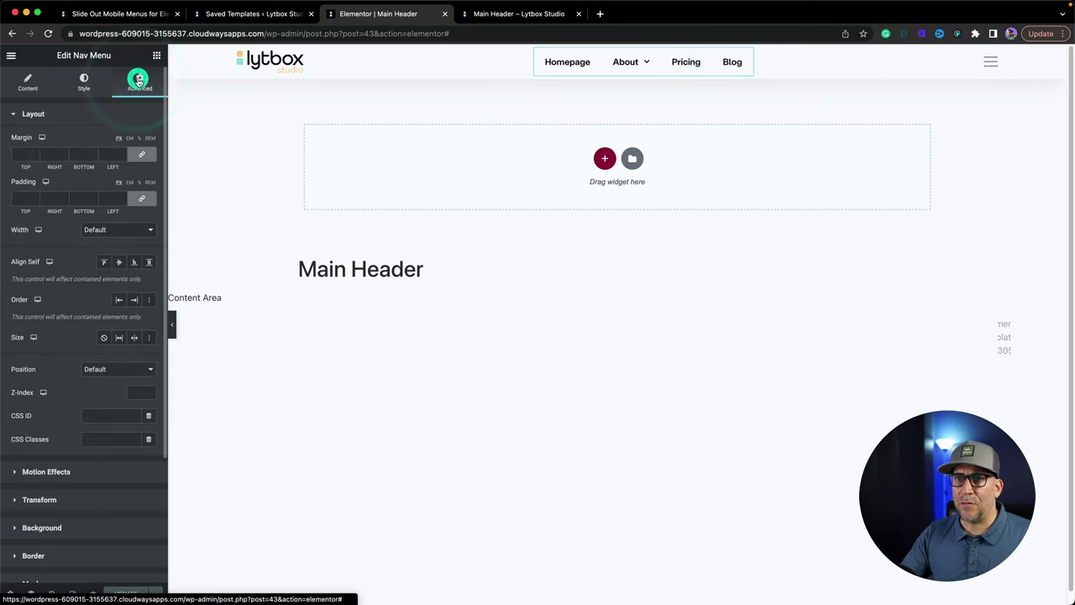
{"action": "scroll", "coordinate": [113, 389], "scroll_direction": "down", "scroll_amount": 5}
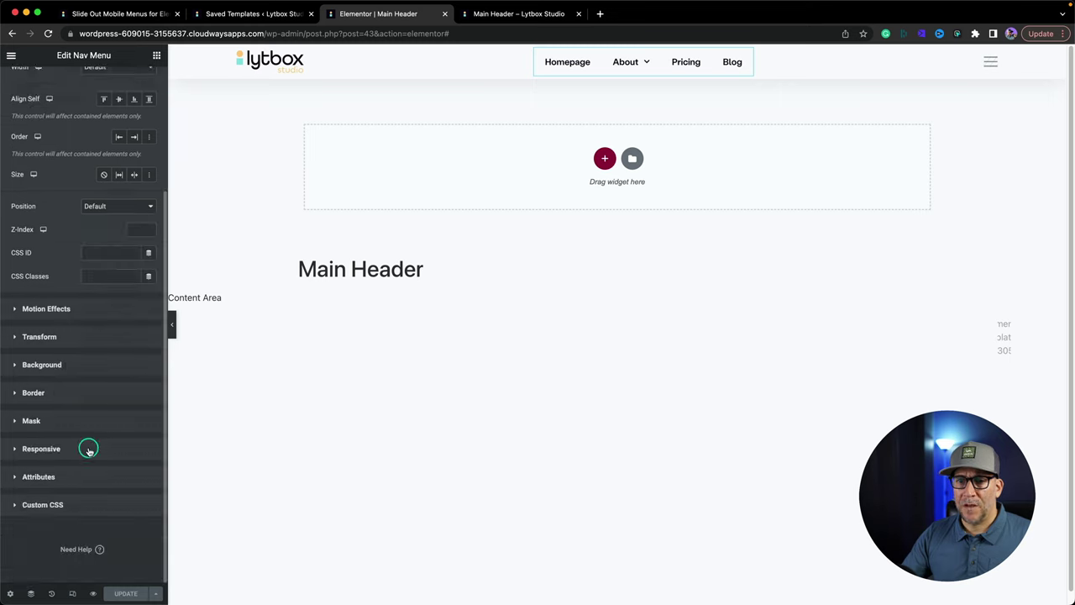
{"action": "left_click", "coordinate": [89, 446]}
{"action": "left_click", "coordinate": [138, 350]}
{"action": "left_click", "coordinate": [139, 371]}
{"action": "left_click", "coordinate": [126, 593]}
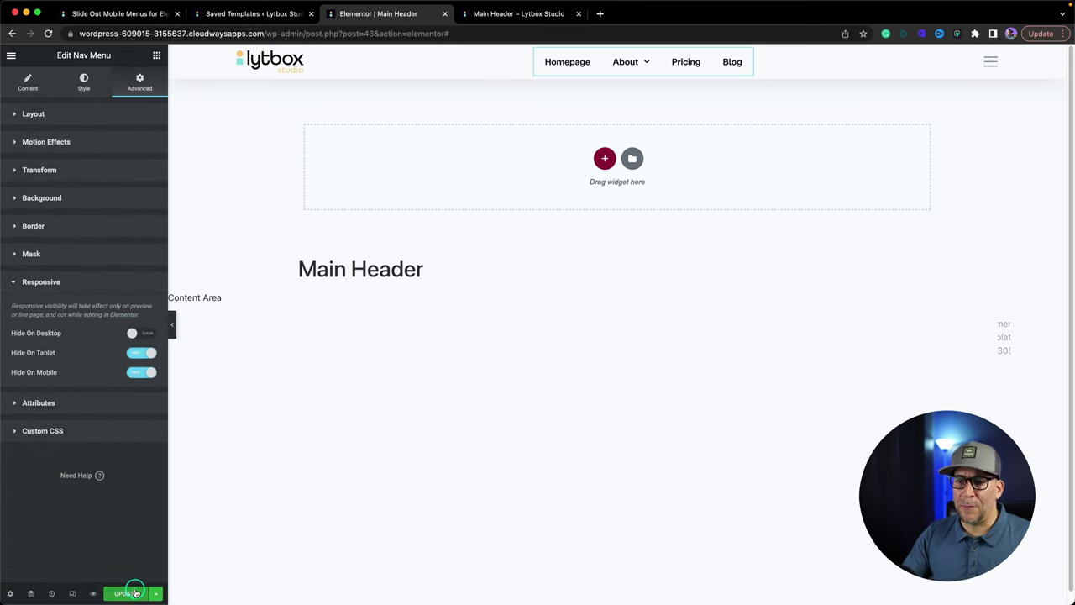
Step: Narrow the header preview to mobile width and open the forest slide-out menu
{"action": "key", "text": "ctrl+Tab"}
{"action": "left_click_drag", "start_coordinate": [3, 303], "coordinate": [520, 263]}
{"action": "left_click_drag", "start_coordinate": [1041, 14], "coordinate": [789, 13]}
{"action": "left_click", "coordinate": [814, 80]}
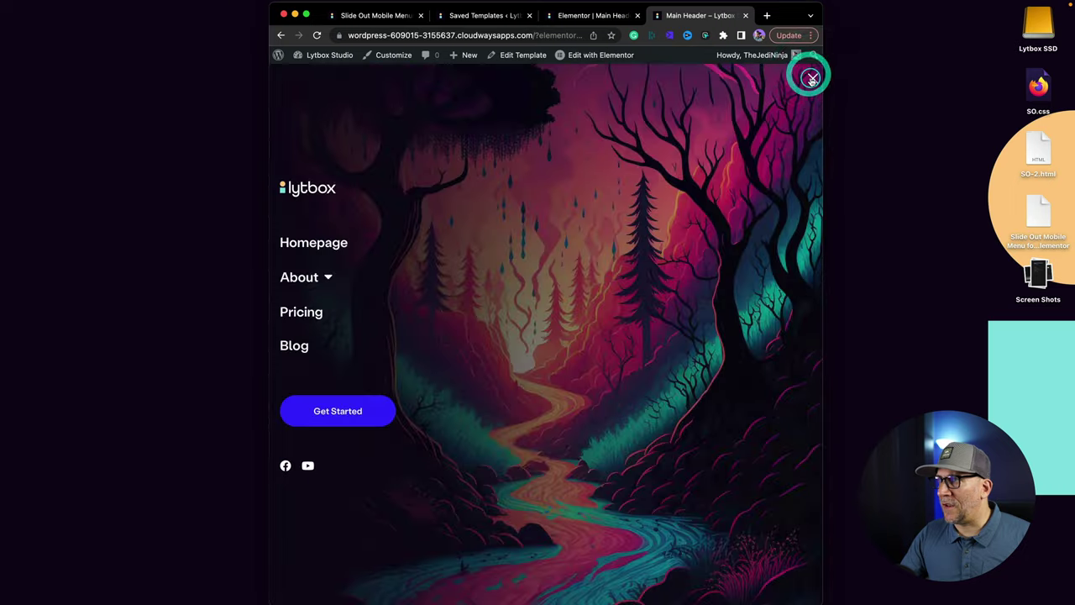
Step: Narrow the preview further, close the slide-out menu, then widen the window again
{"action": "left_click_drag", "start_coordinate": [824, 157], "coordinate": [689, 167]}
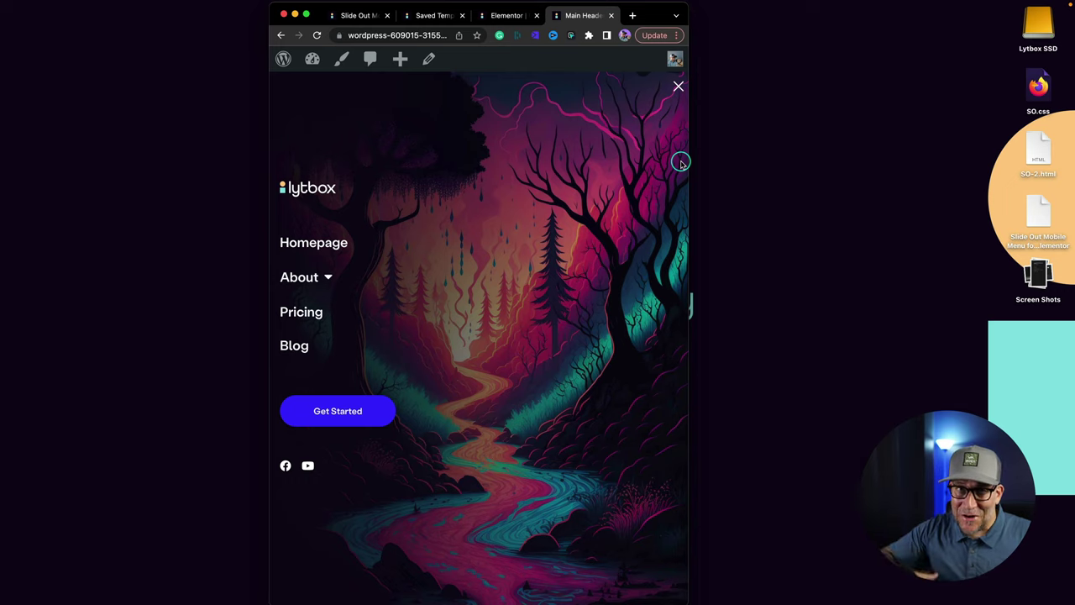
{"action": "left_click", "coordinate": [679, 93]}
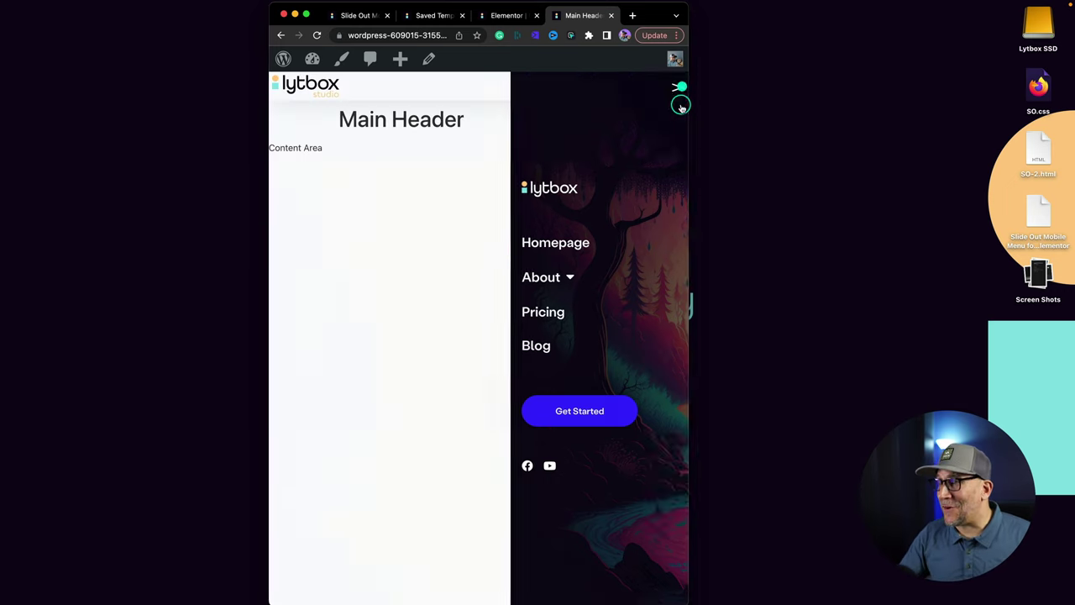
{"action": "left_click_drag", "start_coordinate": [689, 152], "coordinate": [1032, 144]}
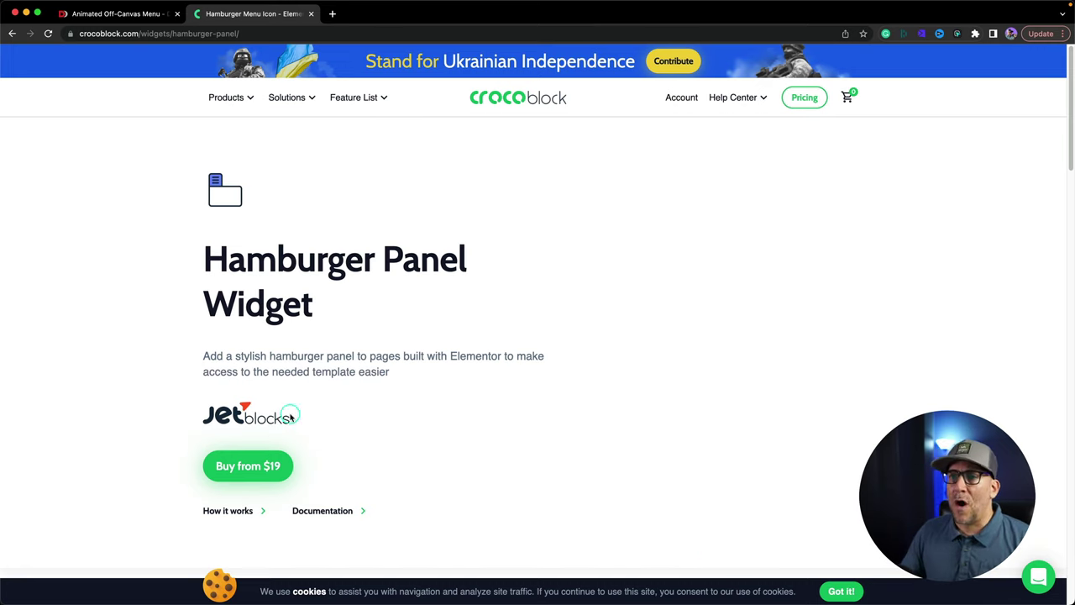
Step: On Crocoblock's Usage Examples, open and close the sample hamburger panel
{"action": "left_click_drag", "start_coordinate": [208, 263], "coordinate": [350, 307]}
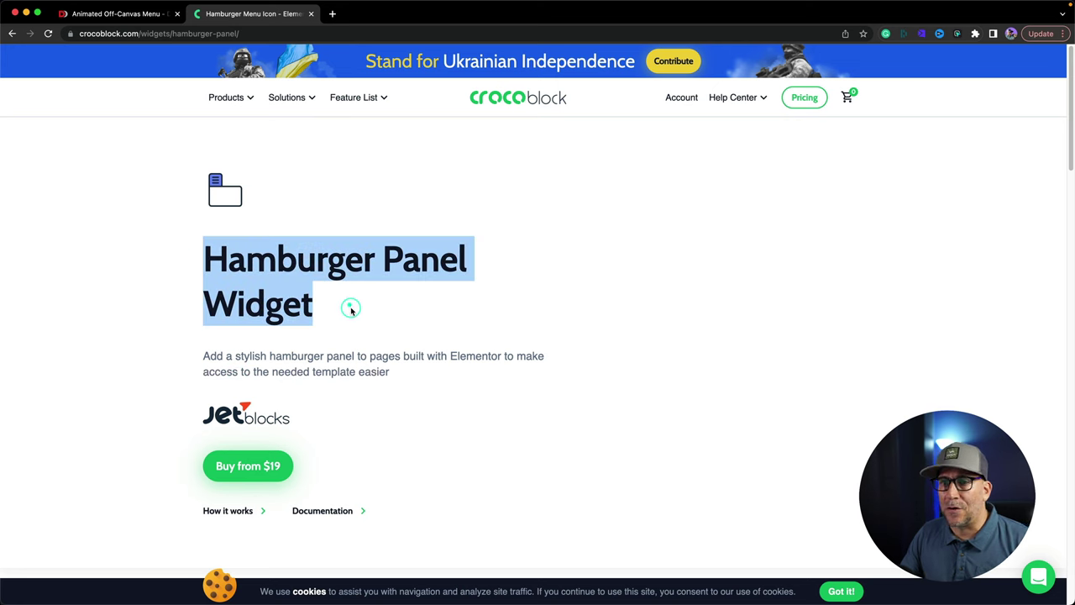
{"action": "scroll", "coordinate": [439, 328], "scroll_direction": "down", "scroll_amount": 5}
{"action": "scroll", "coordinate": [436, 328], "scroll_direction": "down", "scroll_amount": 3}
{"action": "left_click", "coordinate": [218, 244]}
{"action": "left_click", "coordinate": [149, 185]}
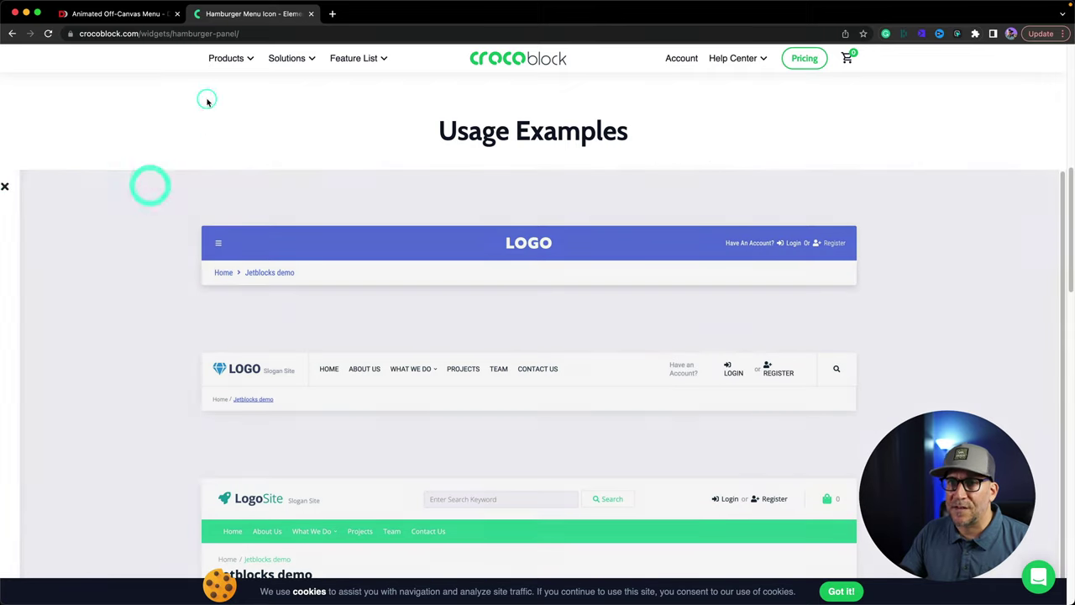
Step: On the Animated Off-Canvas Menu page, open and close the demo off-canvas menu
{"action": "left_click", "coordinate": [117, 14]}
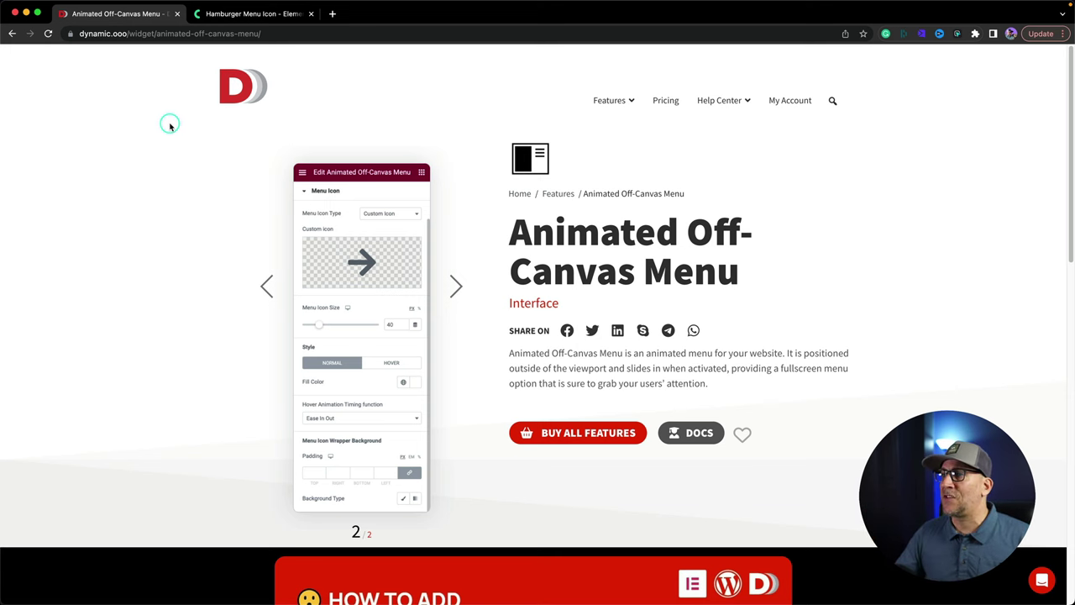
{"action": "scroll", "coordinate": [525, 302], "scroll_direction": "down", "scroll_amount": 5}
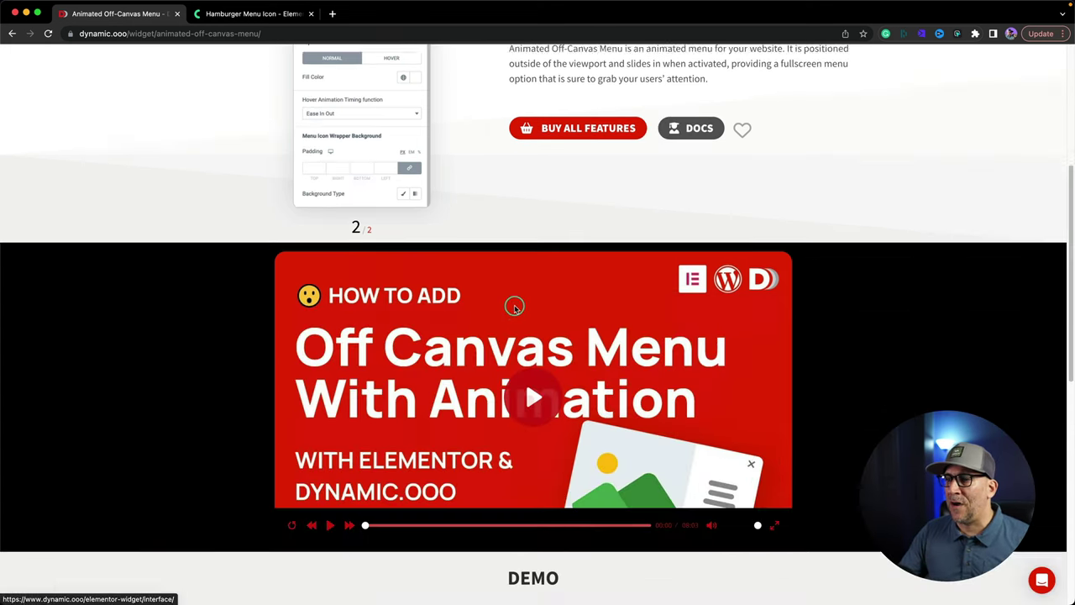
{"action": "scroll", "coordinate": [515, 308], "scroll_direction": "down", "scroll_amount": 5}
{"action": "left_click", "coordinate": [531, 287]}
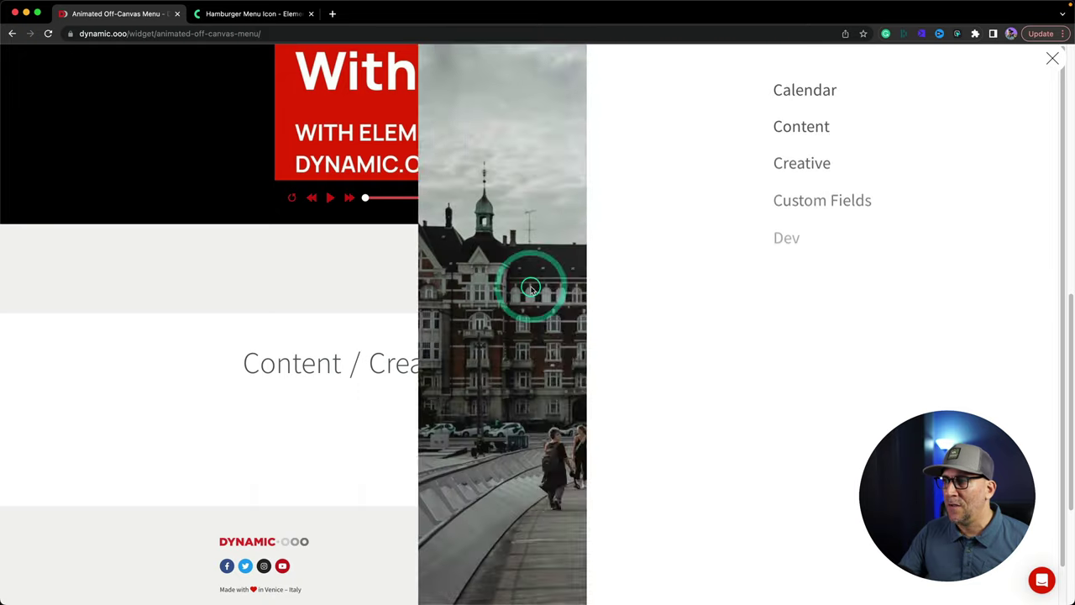
{"action": "left_click", "coordinate": [1052, 58]}
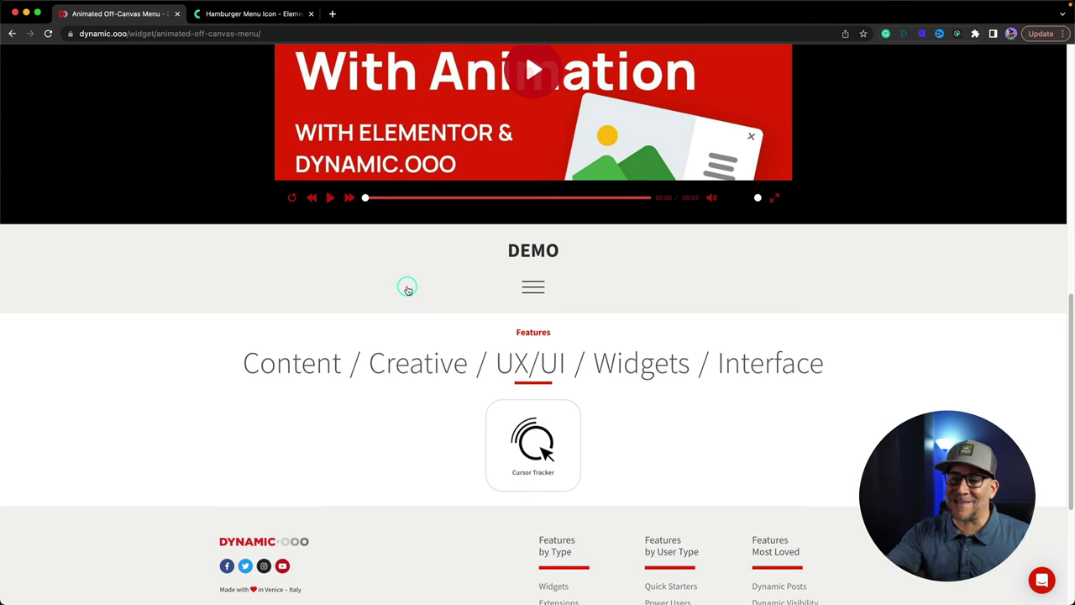
Step: Return to the Crocoblock Hamburger Panel tab and show the overview of open windows
{"action": "left_click", "coordinate": [258, 19]}
{"action": "mouse_move", "coordinate": [290, 61]}
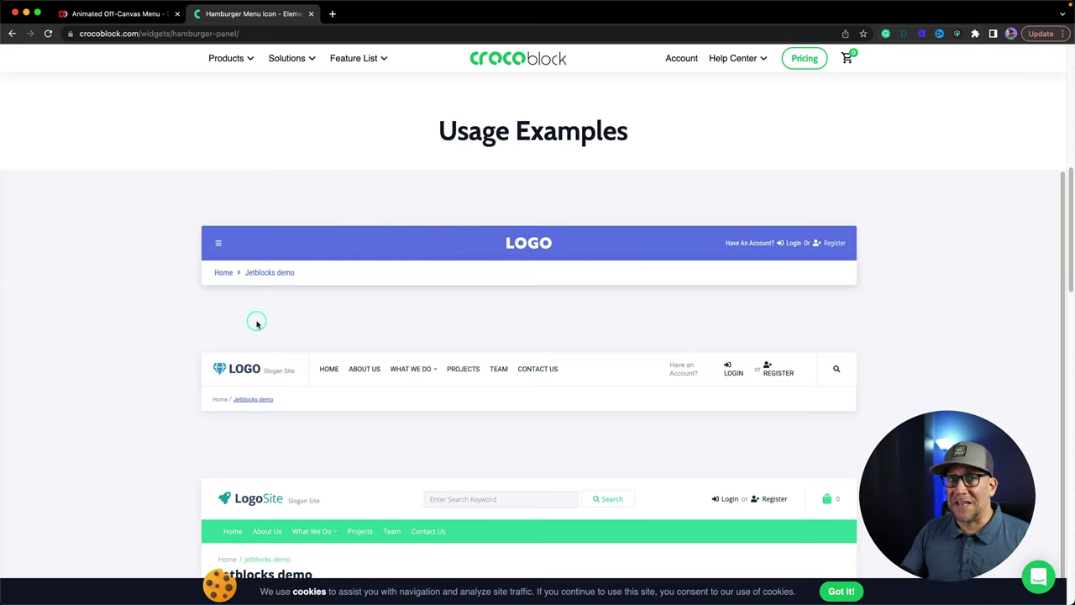
{"action": "key", "text": "ctrl+Up"}
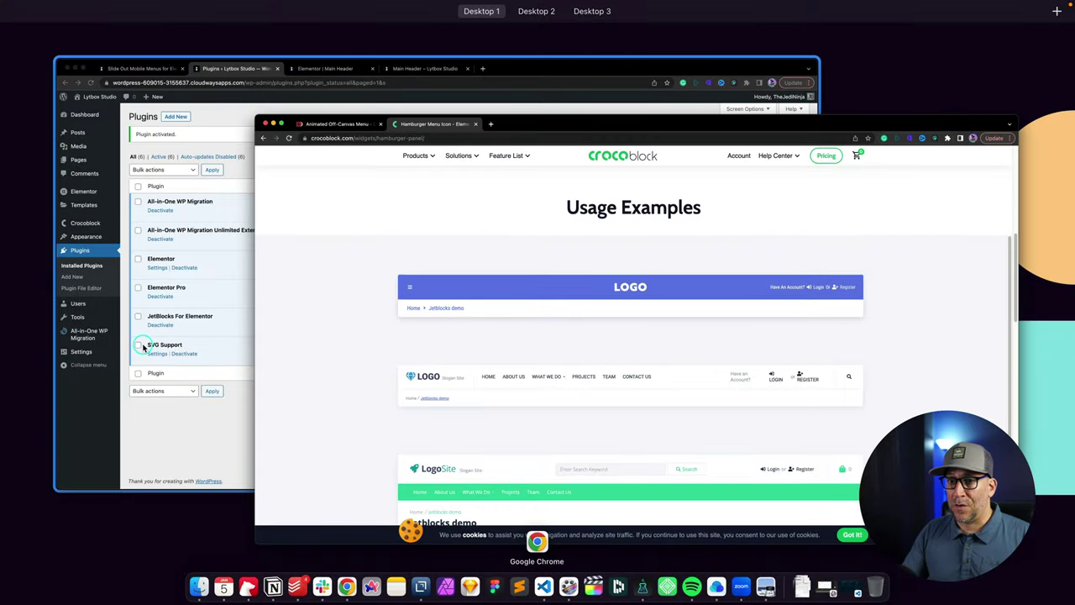
Step: Go to JetBlocks' Widgets & Extensions settings under Crocoblock JetPlugins Settings
{"action": "left_click", "coordinate": [142, 346]}
{"action": "left_click_drag", "start_coordinate": [130, 363], "coordinate": [220, 363]}
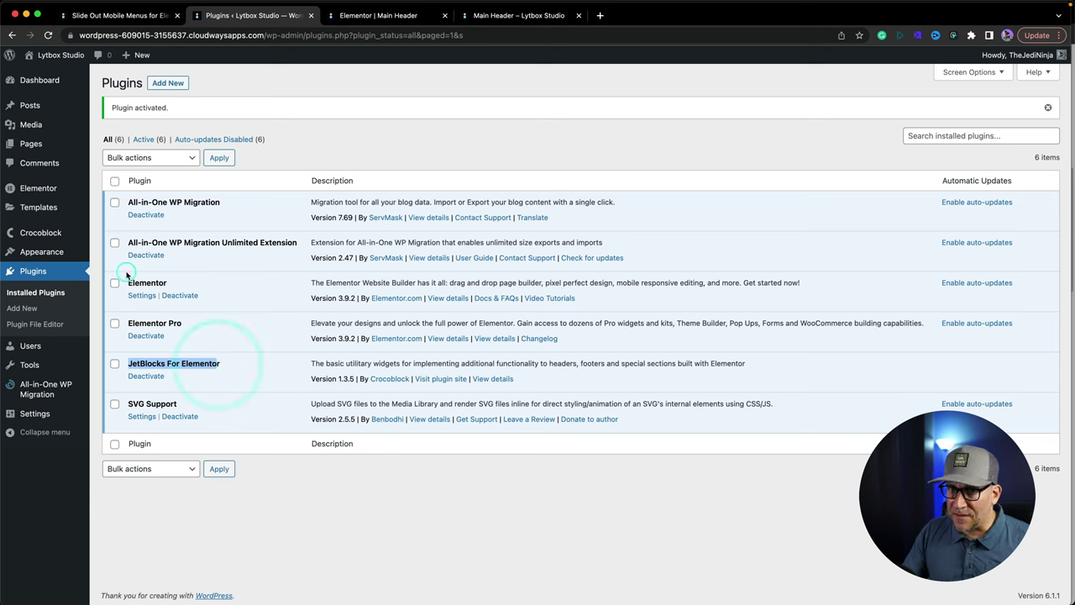
{"action": "mouse_move", "coordinate": [77, 233]}
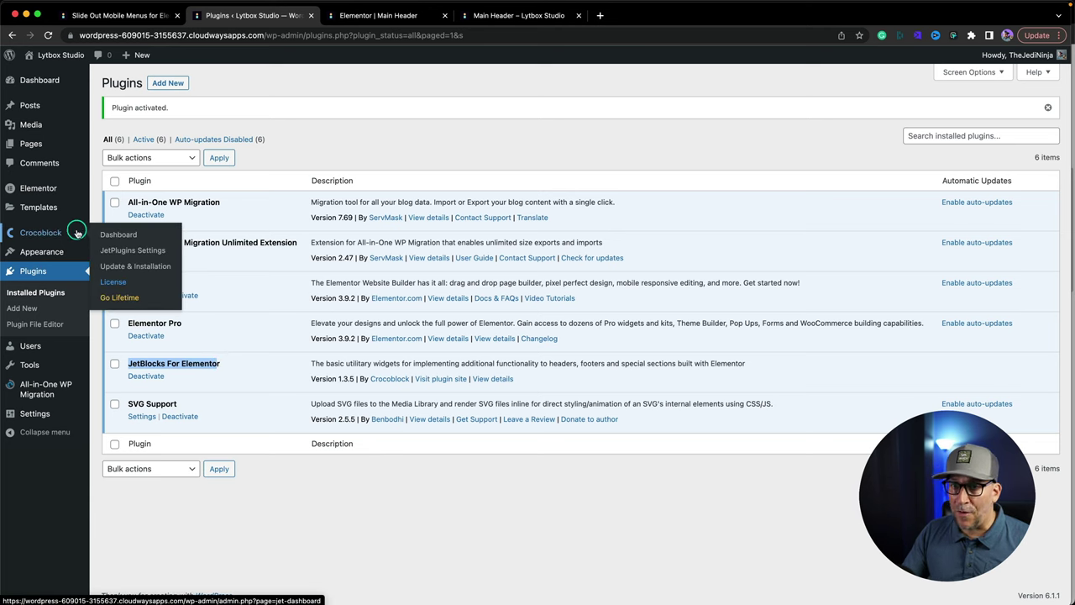
{"action": "left_click", "coordinate": [117, 252]}
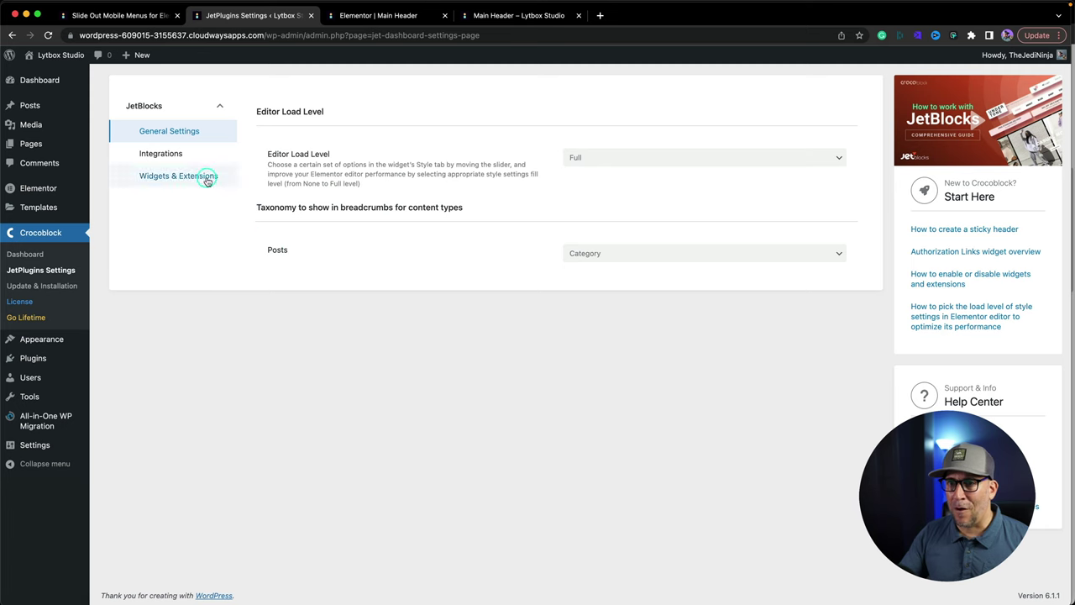
{"action": "left_click", "coordinate": [206, 179]}
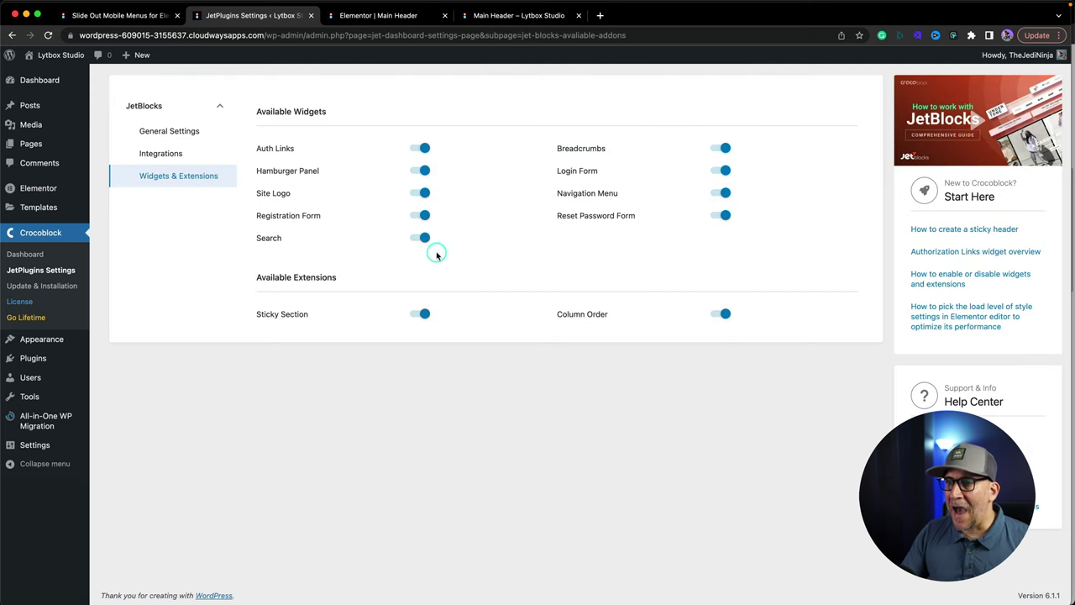
Step: Switch off every JetBlocks widget and extension except Hamburger Panel, then return to Main Header
{"action": "left_click", "coordinate": [424, 170]}
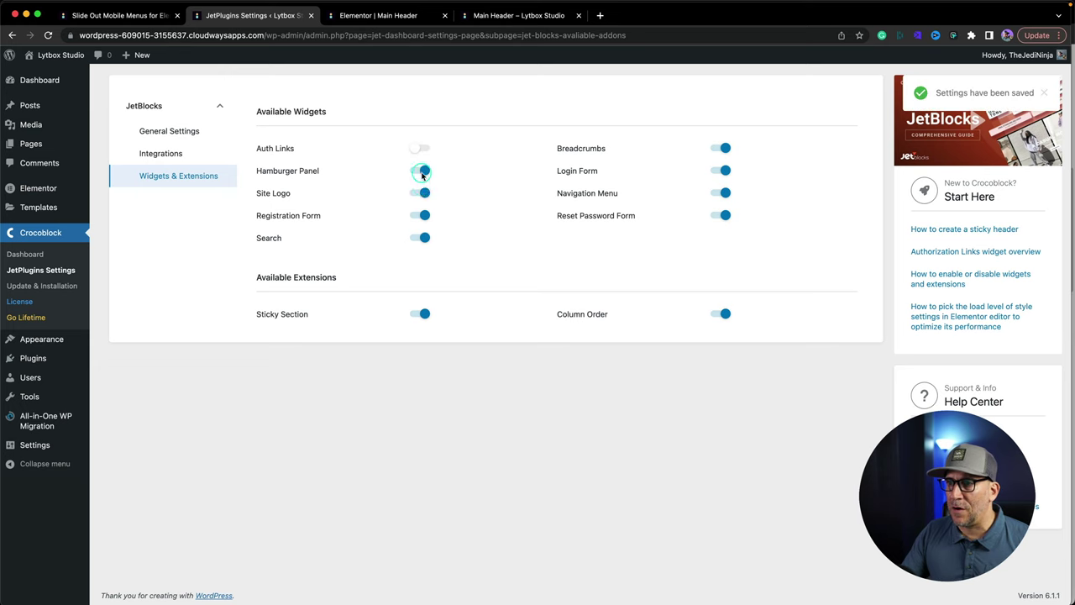
{"action": "left_click_drag", "start_coordinate": [256, 171], "coordinate": [319, 171]}
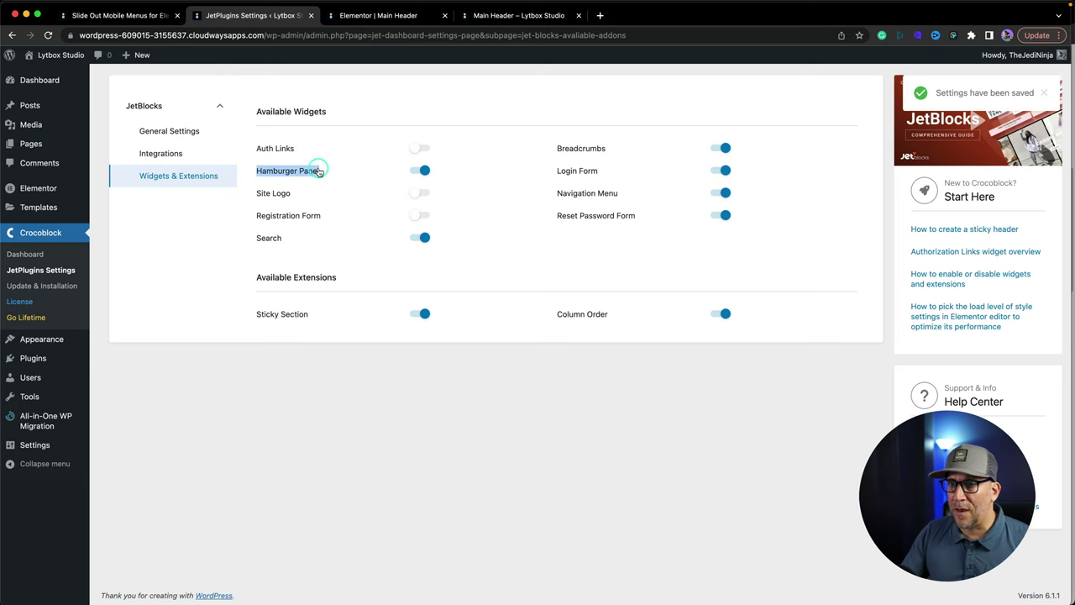
{"action": "left_click", "coordinate": [420, 238]}
{"action": "left_click", "coordinate": [421, 317]}
{"action": "left_click", "coordinate": [720, 314]}
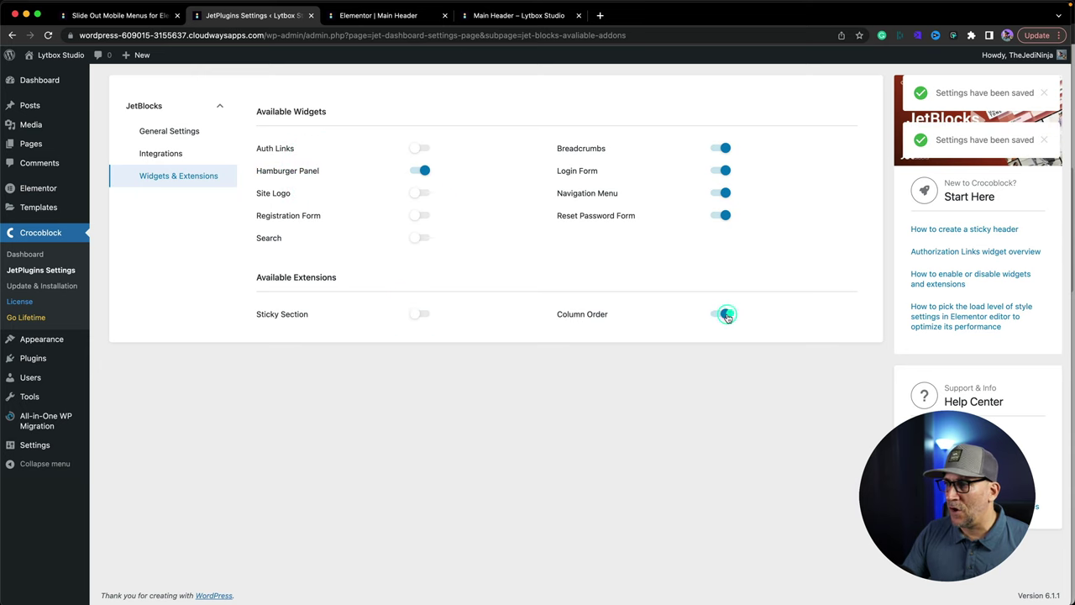
{"action": "left_click", "coordinate": [725, 219]}
{"action": "left_click", "coordinate": [723, 193]}
{"action": "left_click", "coordinate": [724, 171]}
{"action": "left_click", "coordinate": [725, 151]}
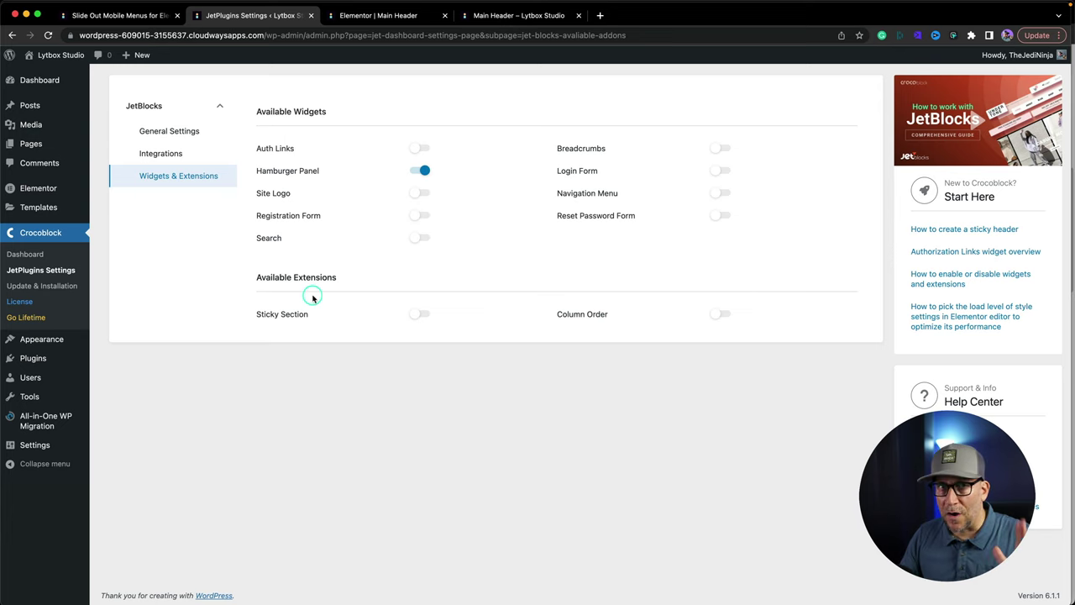
{"action": "left_click", "coordinate": [370, 14]}
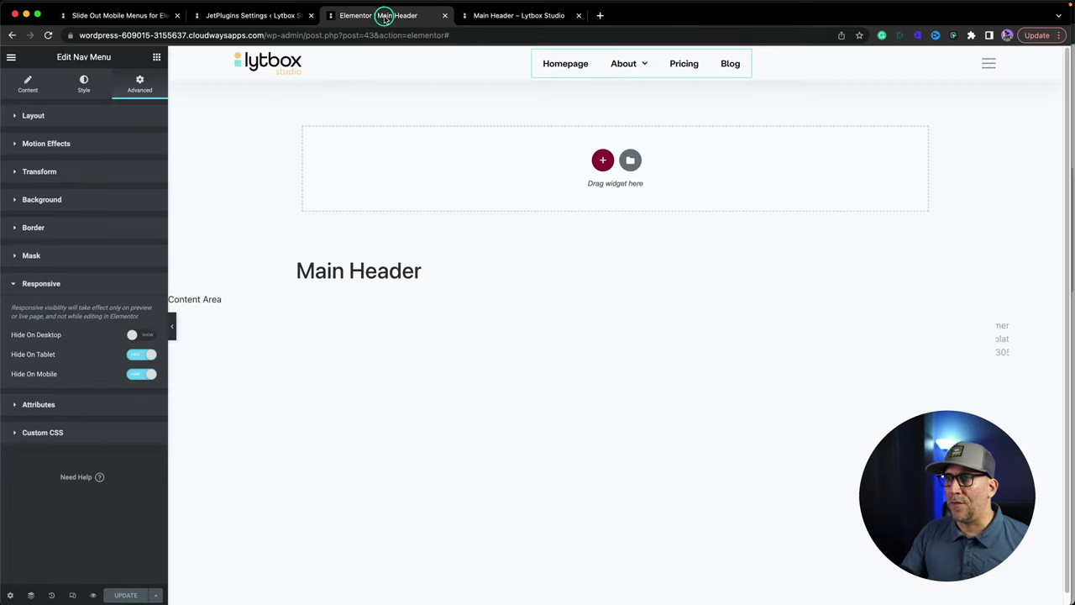
Step: Reload the editor and delete the old hamburger HTML widget from the header
{"action": "left_click", "coordinate": [49, 36]}
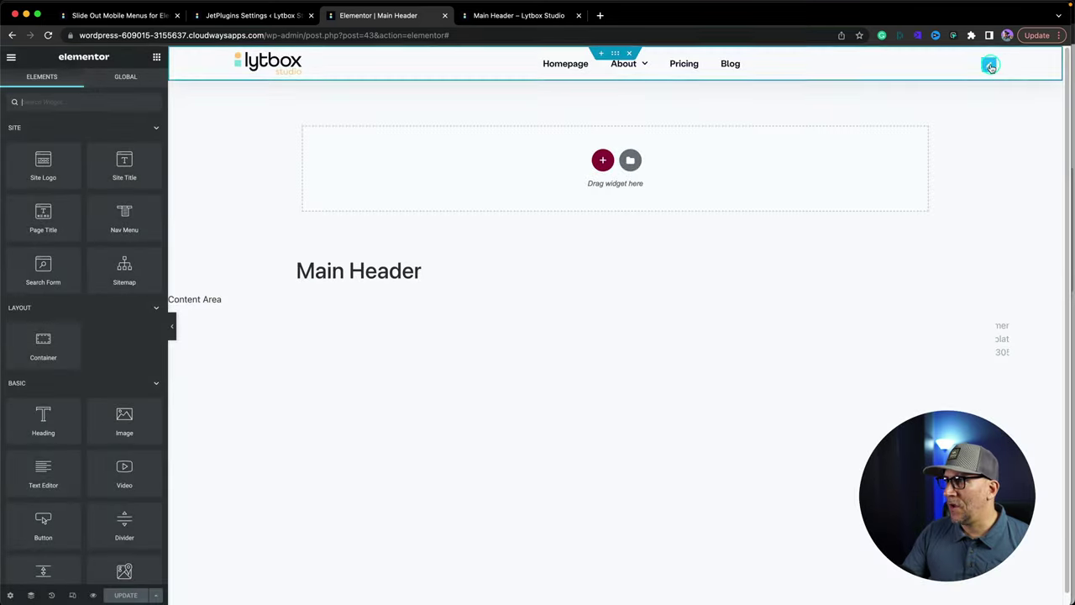
{"action": "right_click", "coordinate": [991, 65]}
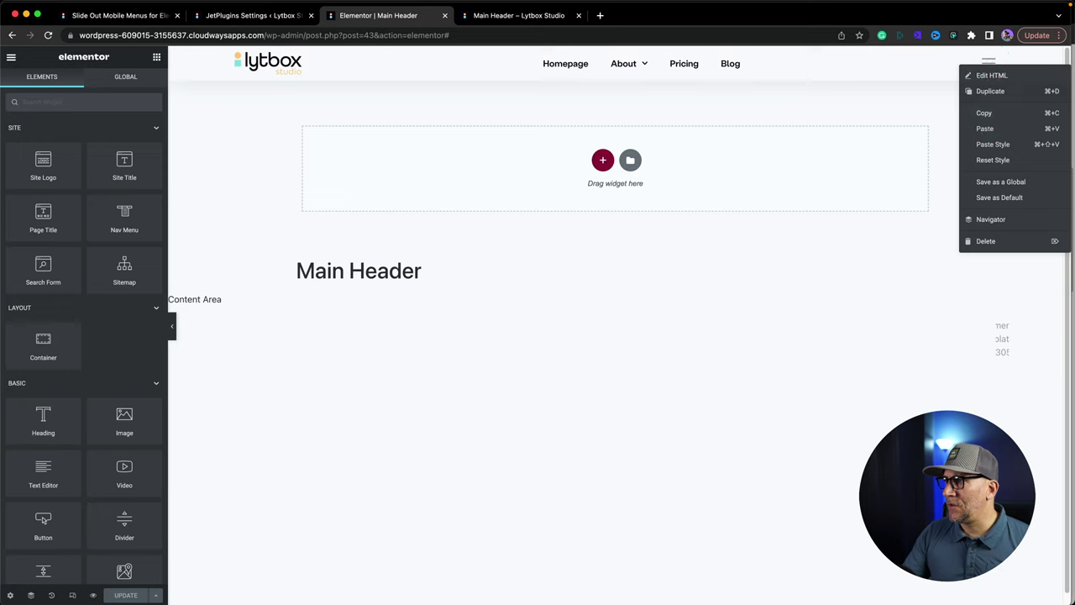
{"action": "left_click", "coordinate": [989, 240]}
Step: Add a JetBlocks Hamburger Panel widget and move it after the Nav Menu in Navigator
{"action": "left_click", "coordinate": [39, 104]}
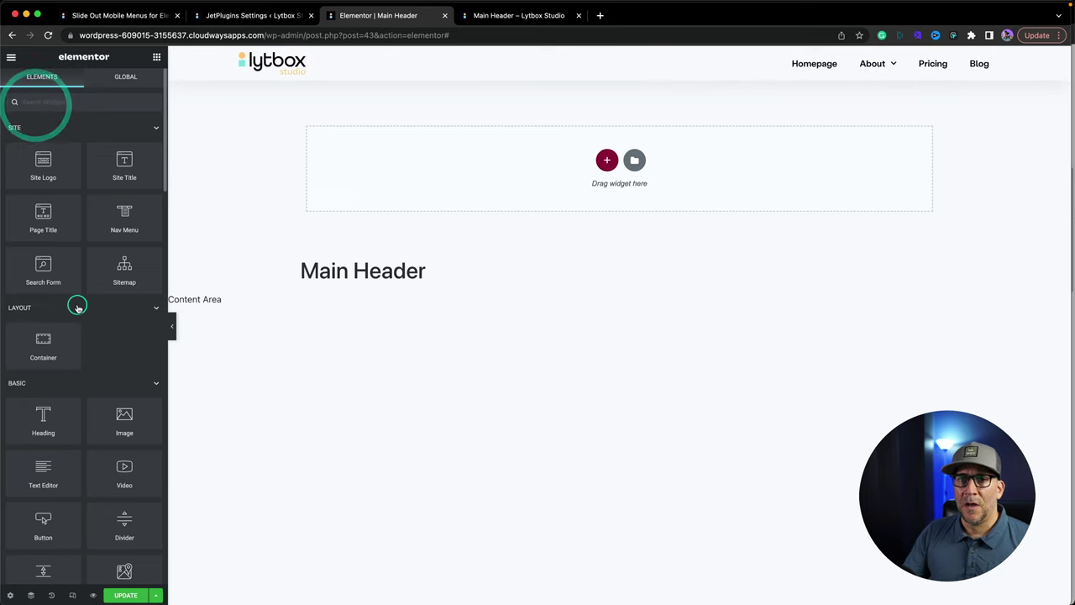
{"action": "scroll", "coordinate": [78, 339], "scroll_direction": "down", "scroll_amount": 15}
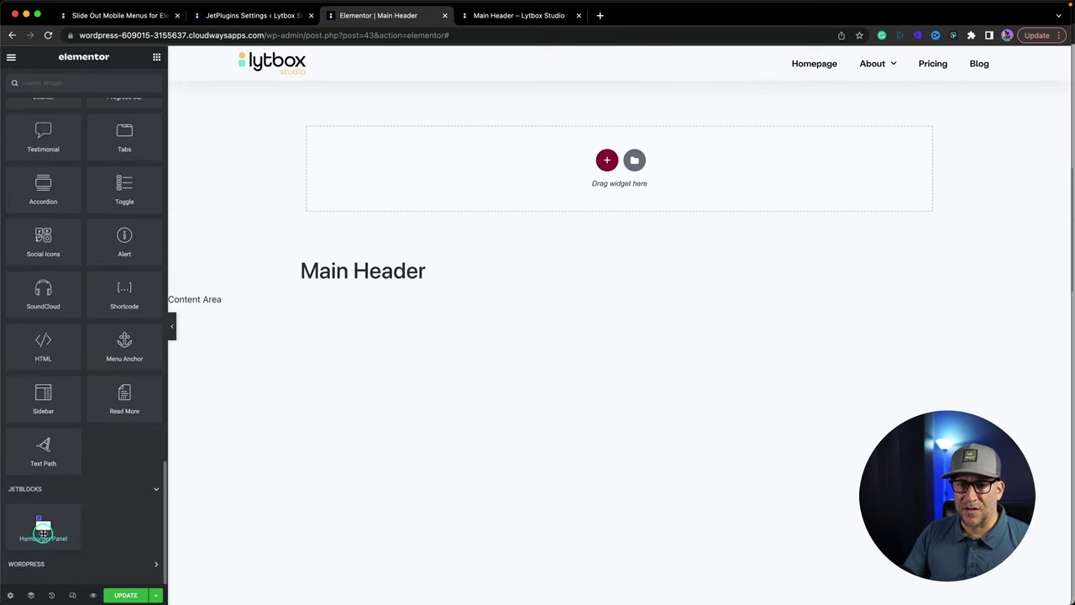
{"action": "left_click_drag", "start_coordinate": [40, 527], "coordinate": [827, 72]}
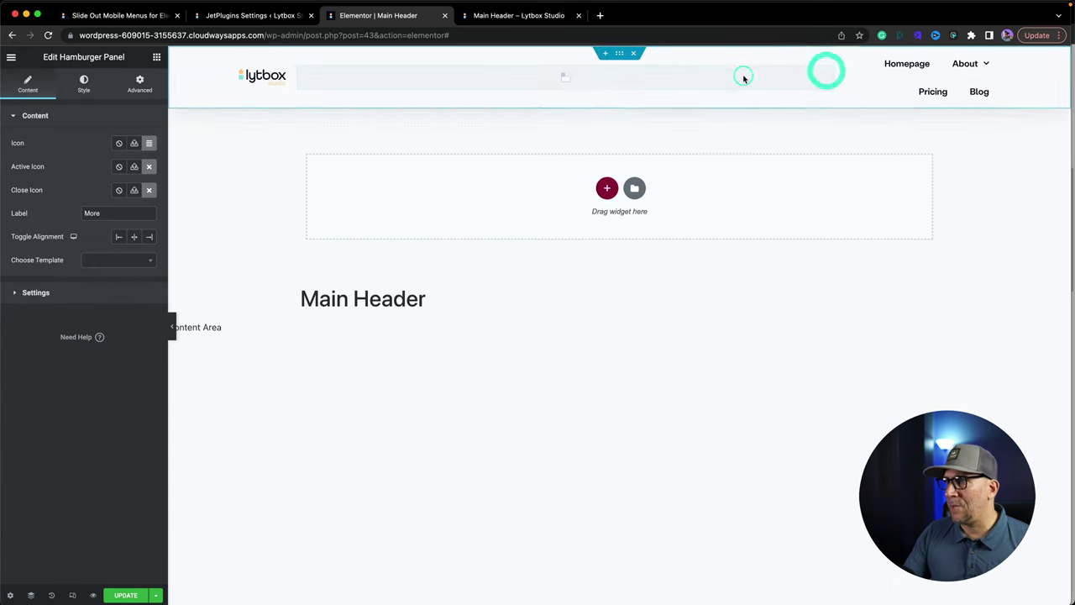
{"action": "right_click", "coordinate": [588, 79]}
{"action": "left_click", "coordinate": [632, 231]}
{"action": "left_click_drag", "start_coordinate": [960, 164], "coordinate": [962, 190]}
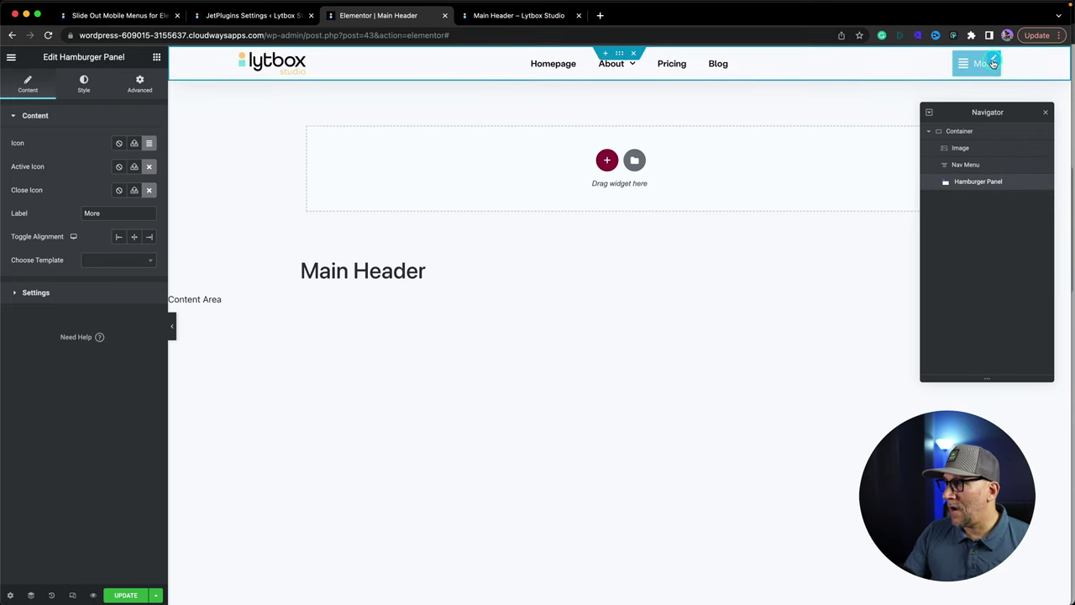
Step: Set the panel template to New Mobile Menu (section), close Navigator, and test the More toggle
{"action": "left_click", "coordinate": [26, 88]}
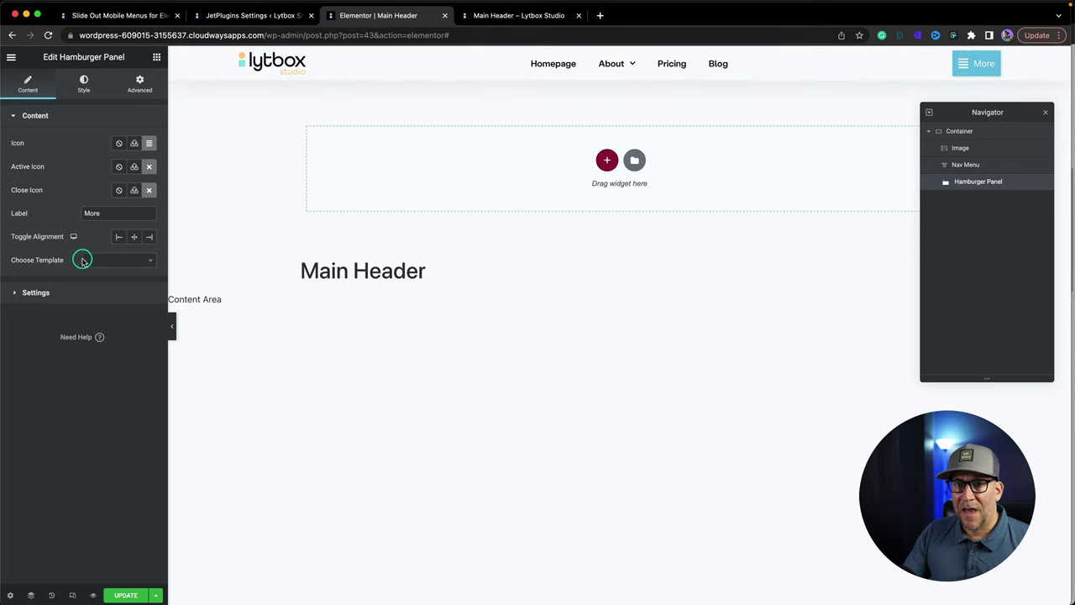
{"action": "left_click", "coordinate": [82, 261]}
{"action": "type", "text": "m"}
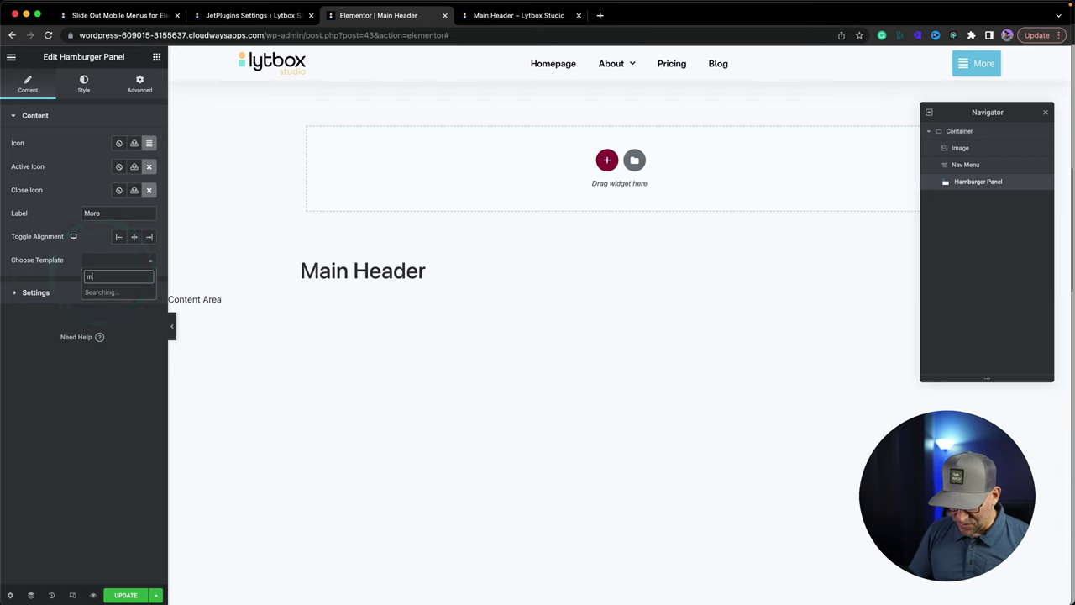
{"action": "type", "text": "enu"}
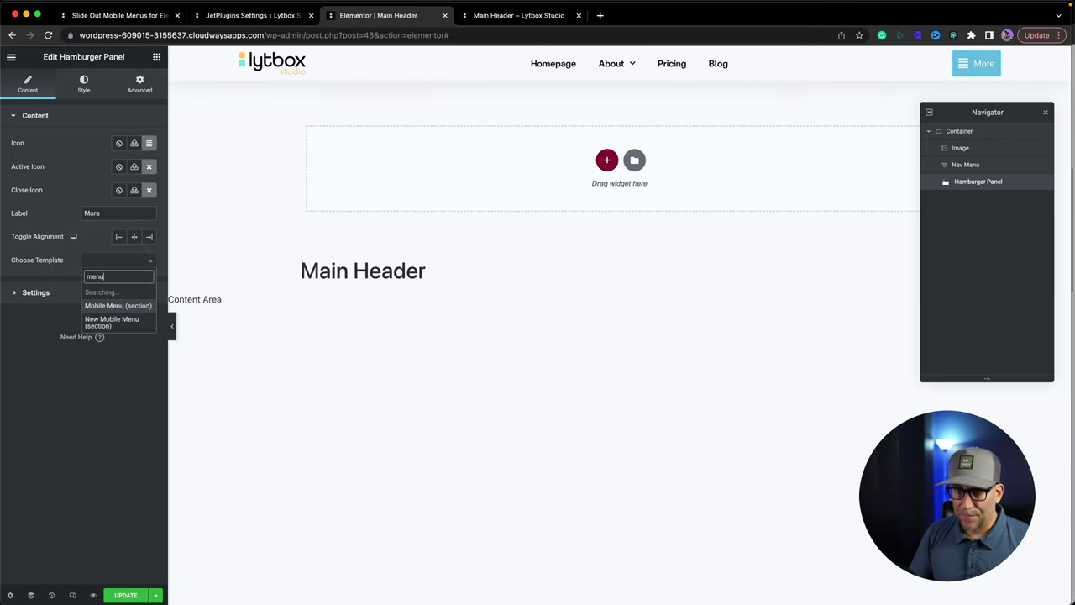
{"action": "left_click", "coordinate": [125, 319]}
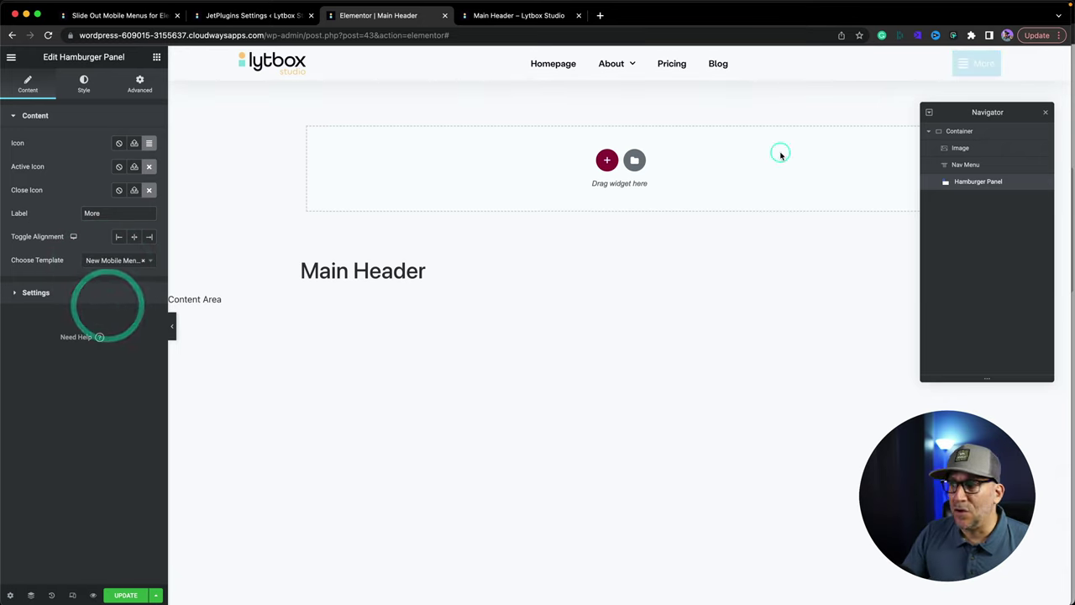
{"action": "left_click", "coordinate": [1044, 114]}
{"action": "left_click", "coordinate": [977, 66]}
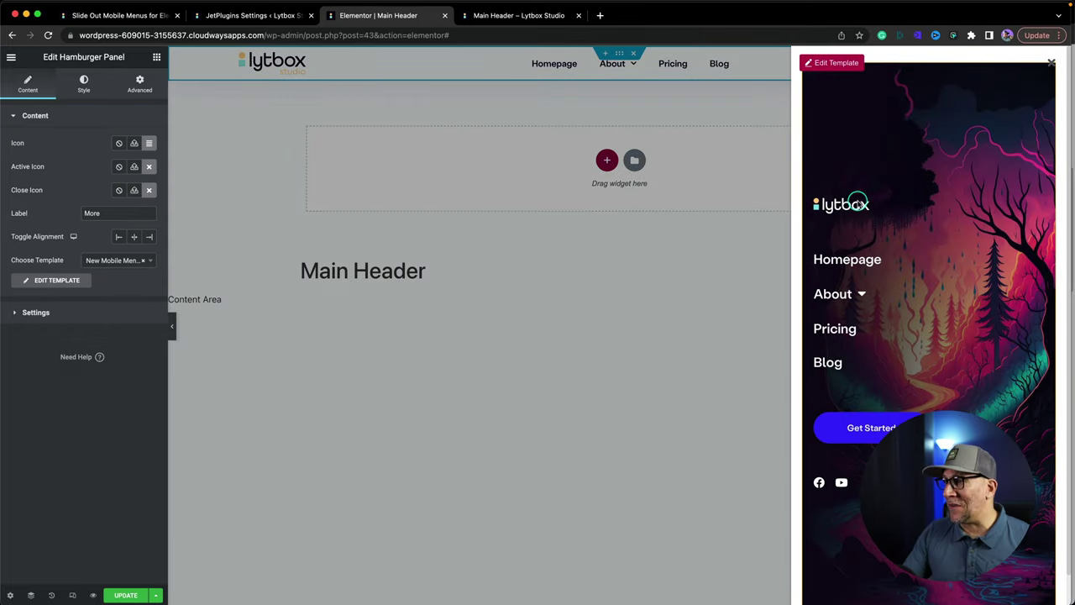
{"action": "left_click", "coordinate": [1051, 64]}
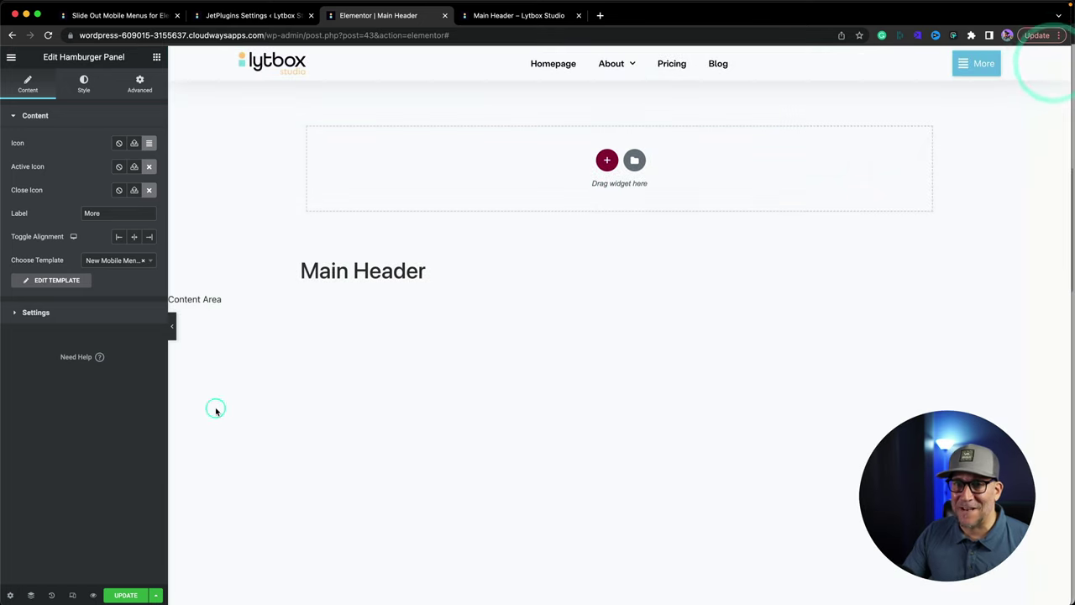
Step: Keep the panel's position on Right and its opening effect on Slide
{"action": "left_click", "coordinate": [24, 312]}
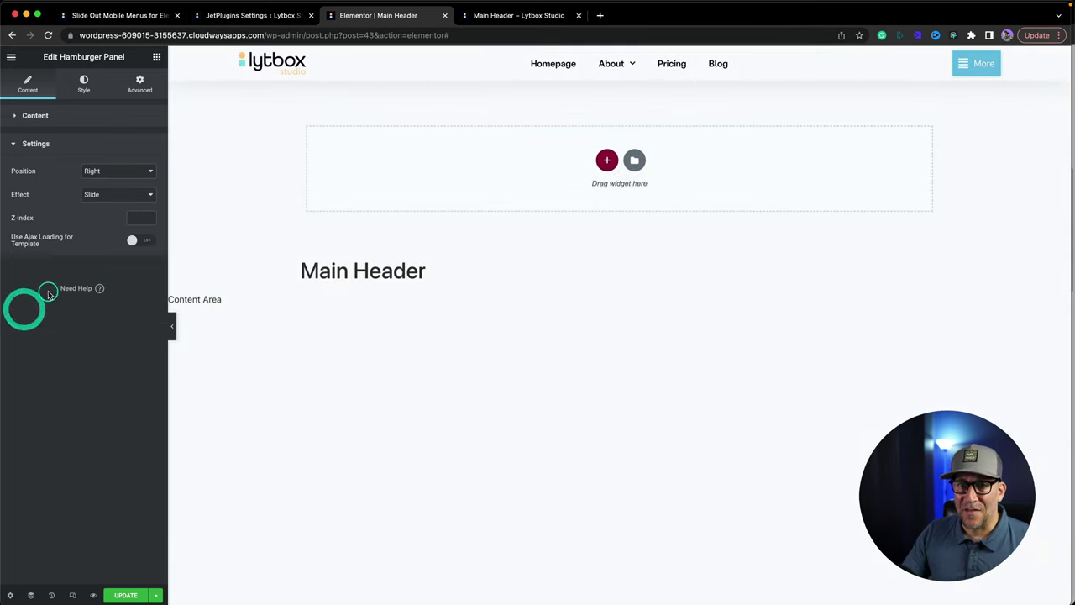
{"action": "left_click", "coordinate": [96, 170]}
{"action": "left_click", "coordinate": [56, 193]}
{"action": "left_click", "coordinate": [110, 194]}
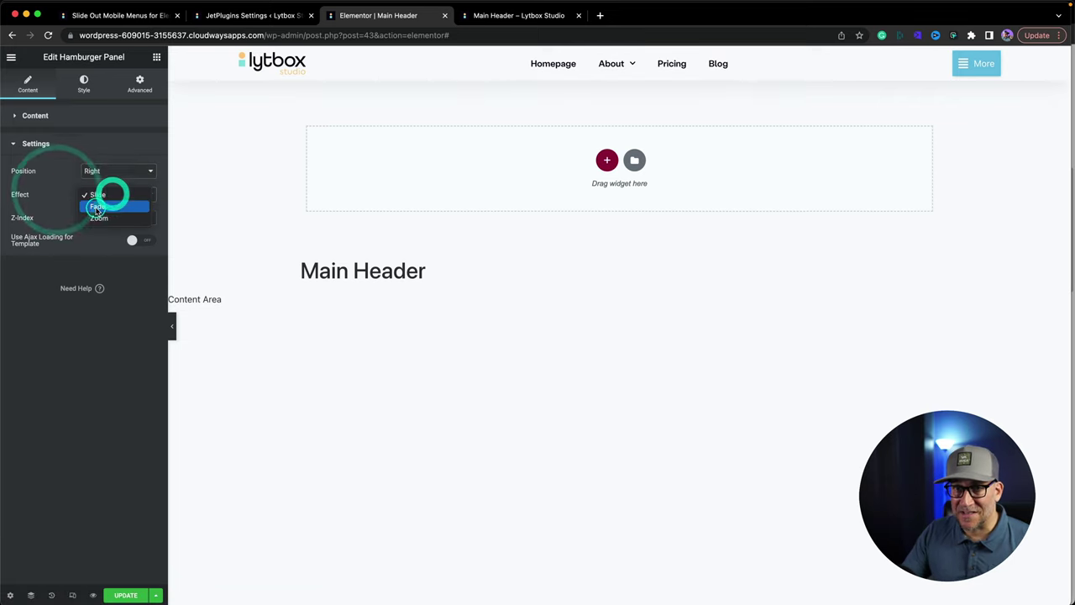
{"action": "left_click", "coordinate": [64, 209]}
Step: Set the panel width to 100% with 0 padding and preview the full-width panel
{"action": "left_click", "coordinate": [84, 83]}
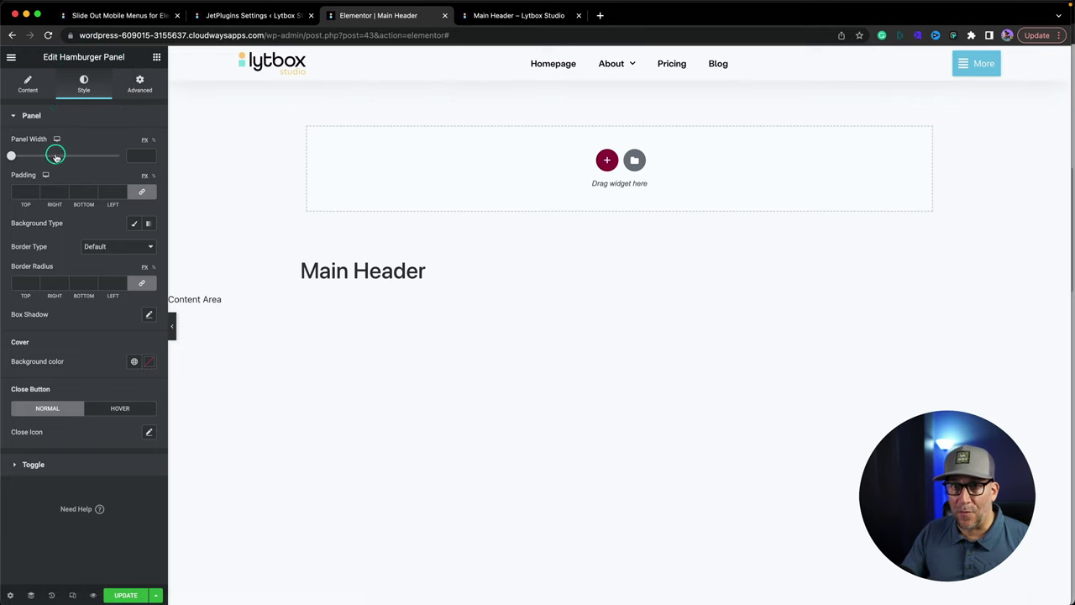
{"action": "left_click", "coordinate": [152, 142]}
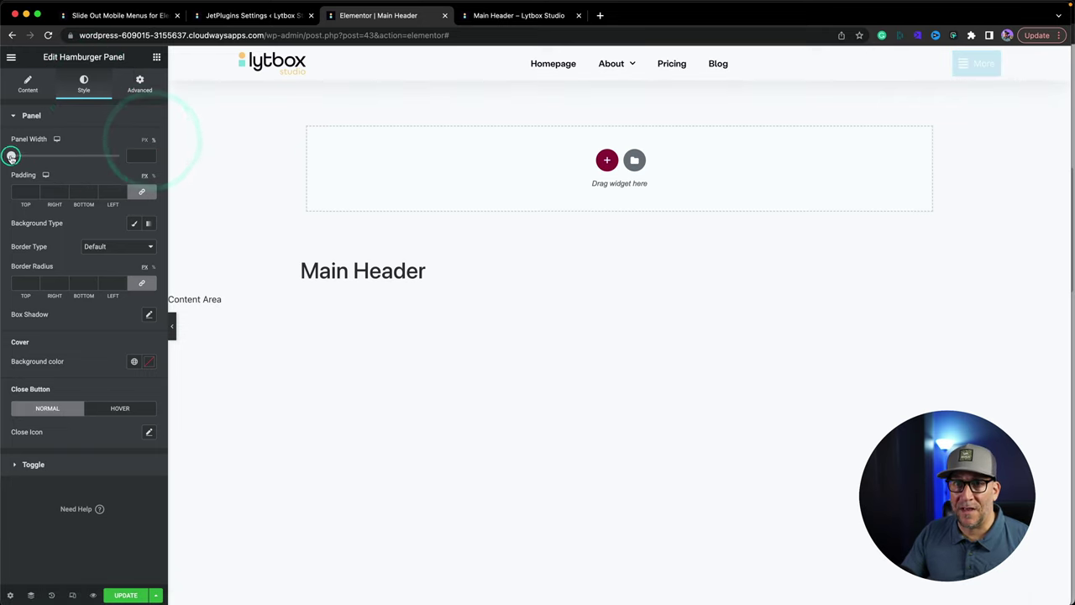
{"action": "left_click", "coordinate": [177, 148]}
{"action": "left_click", "coordinate": [126, 188]}
{"action": "left_click", "coordinate": [122, 192]}
{"action": "left_click", "coordinate": [122, 194]}
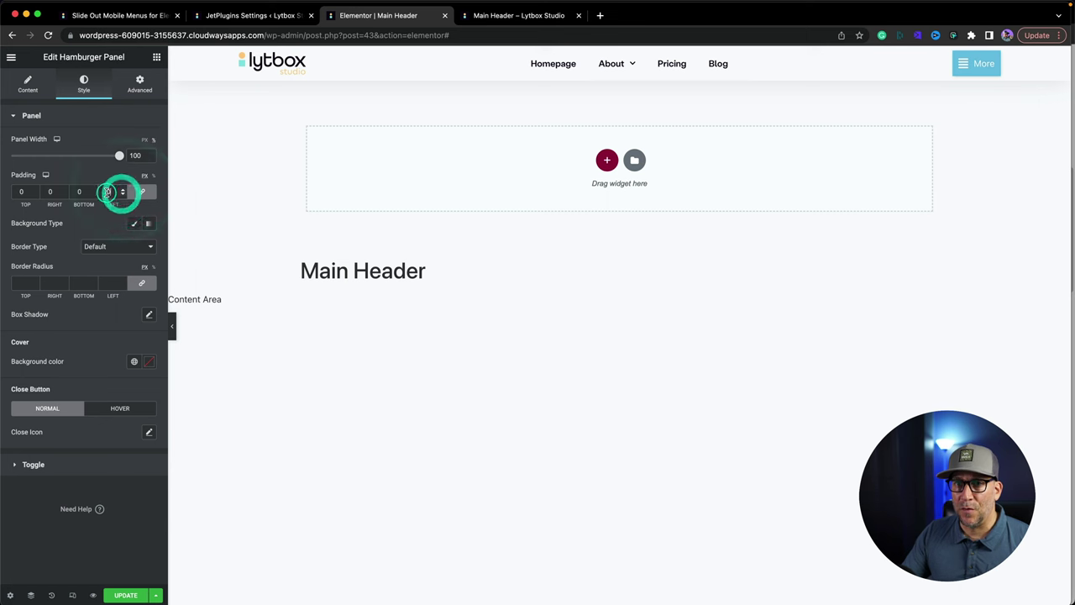
{"action": "left_click", "coordinate": [972, 66]}
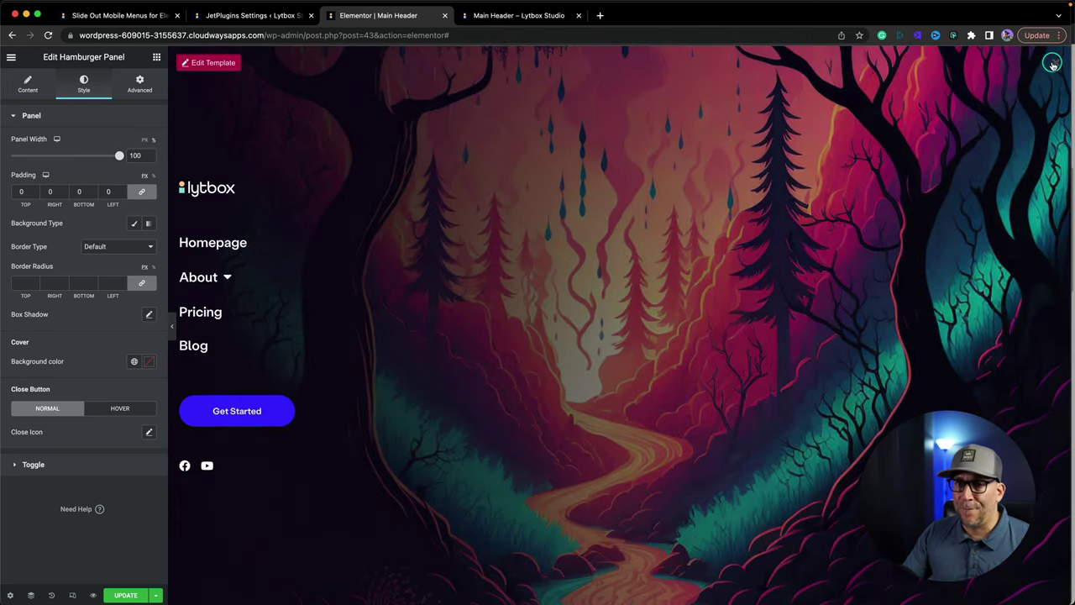
{"action": "left_click", "coordinate": [1052, 64]}
Step: Clear the toggle's More label, leaving an icon-only toggle
{"action": "left_click", "coordinate": [80, 336]}
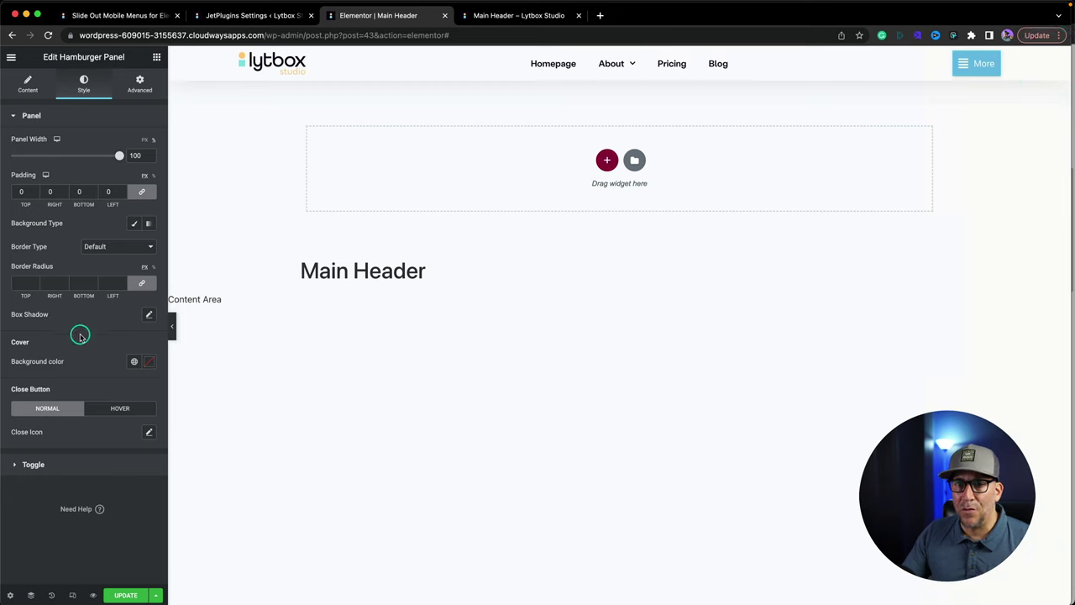
{"action": "left_click", "coordinate": [29, 93]}
{"action": "left_click", "coordinate": [94, 212]}
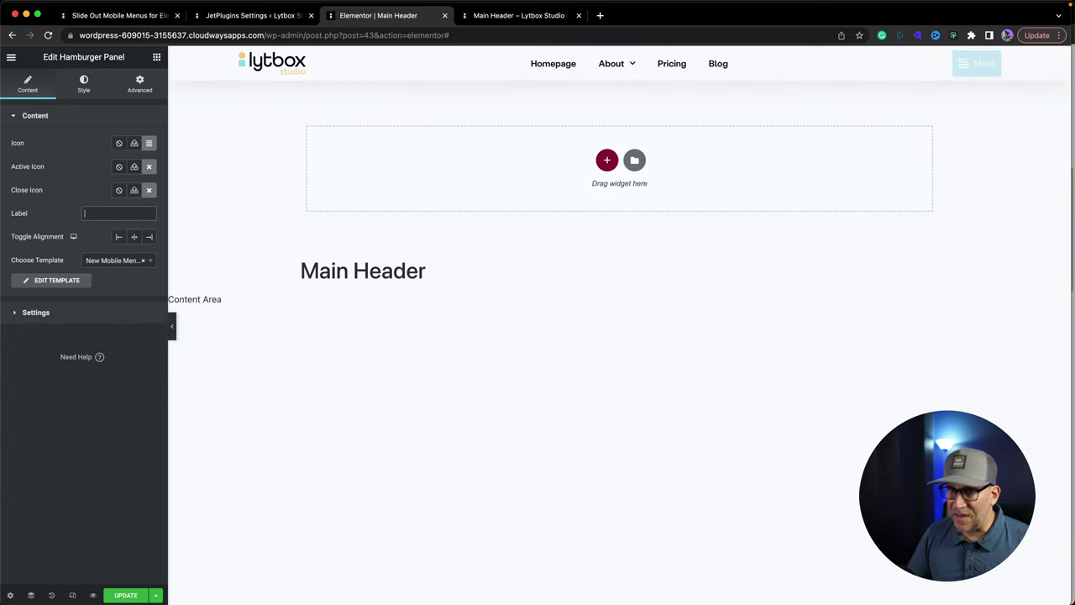
{"action": "left_click", "coordinate": [84, 84]}
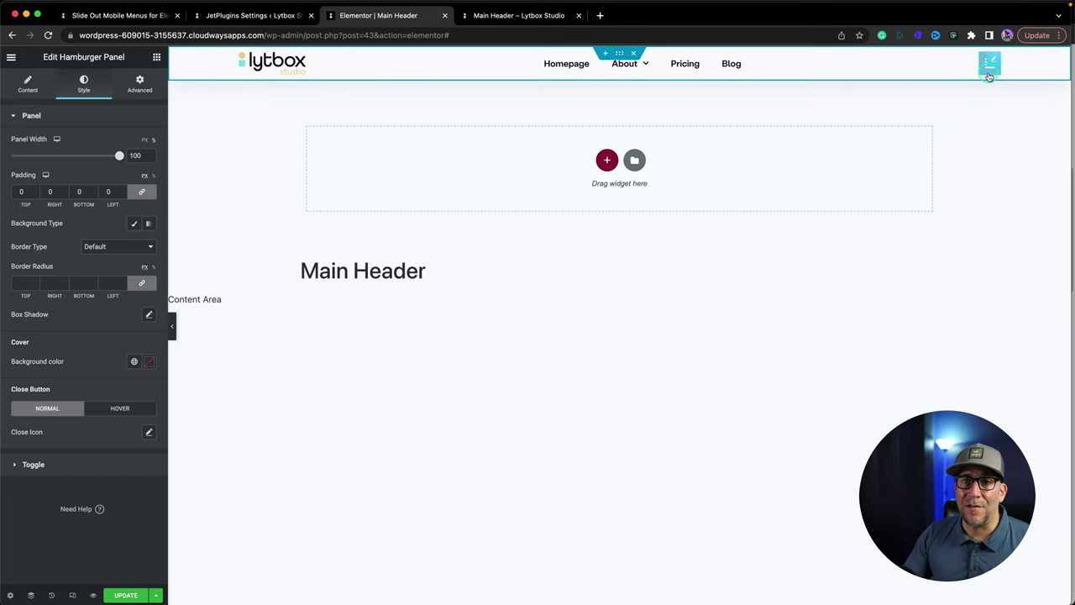
{"action": "left_click", "coordinate": [936, 99]}
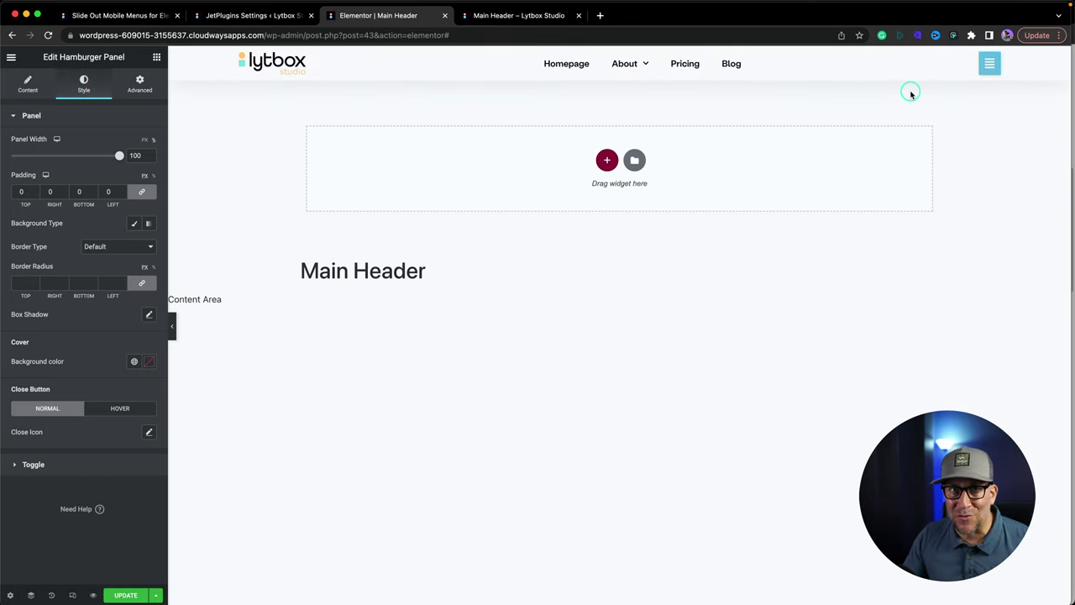